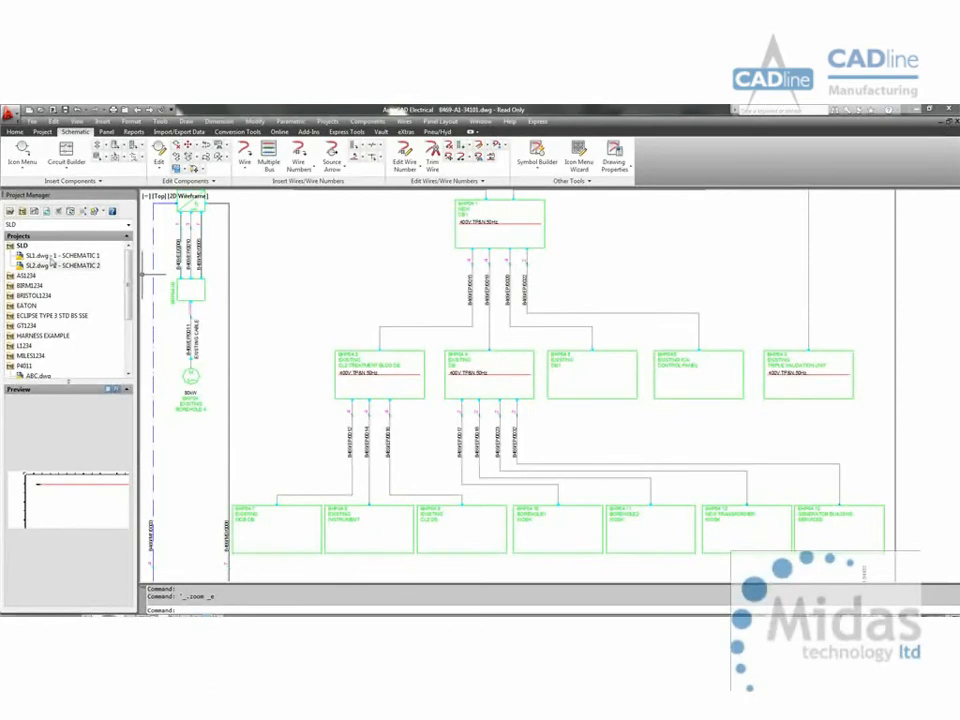
Step: Open the SL1.dwg drawing from the SLD project
double_click(50, 257)
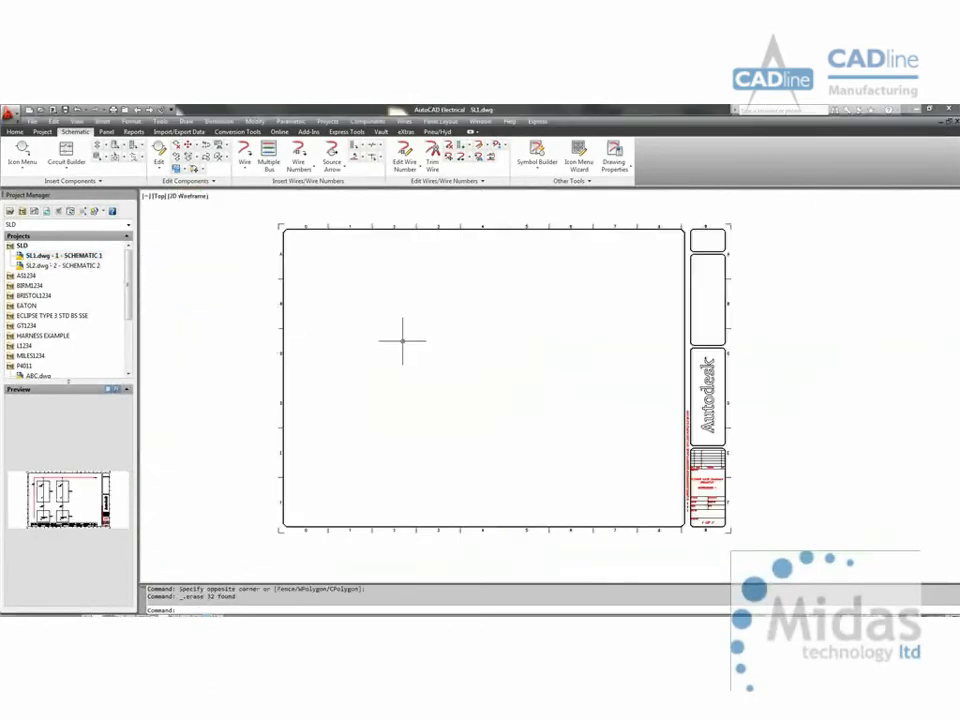
middle_click_drag(402, 343, 381, 355)
middle_click_drag(303, 277, 263, 263)
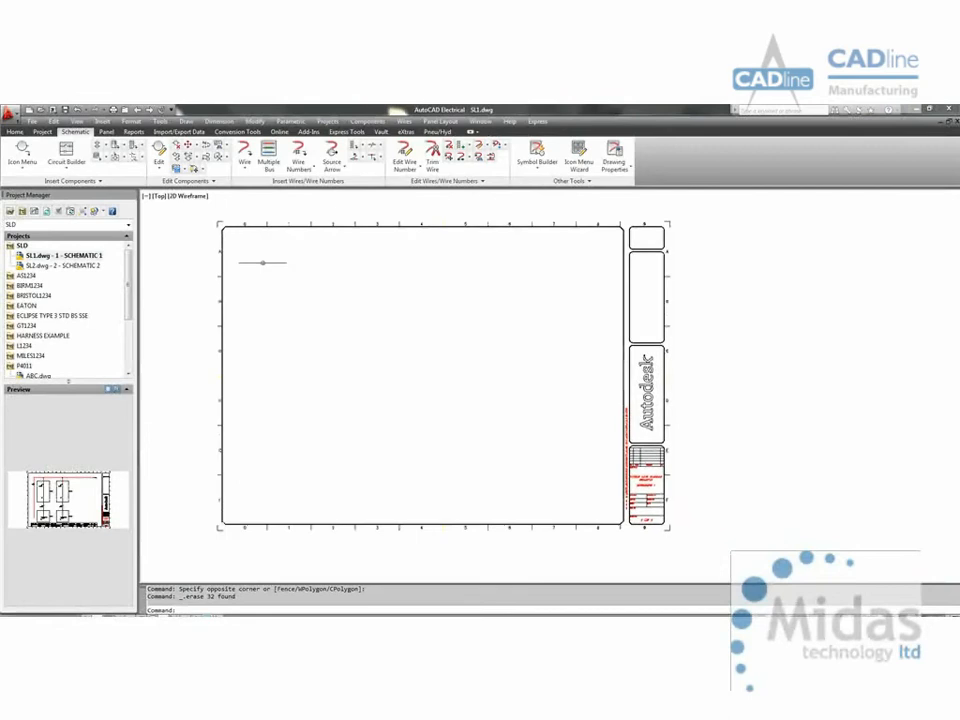
Step: Draw an L-shaped wire of type BUSBARS up the left side of the sheet and across its upper edge
left_click(244, 155)
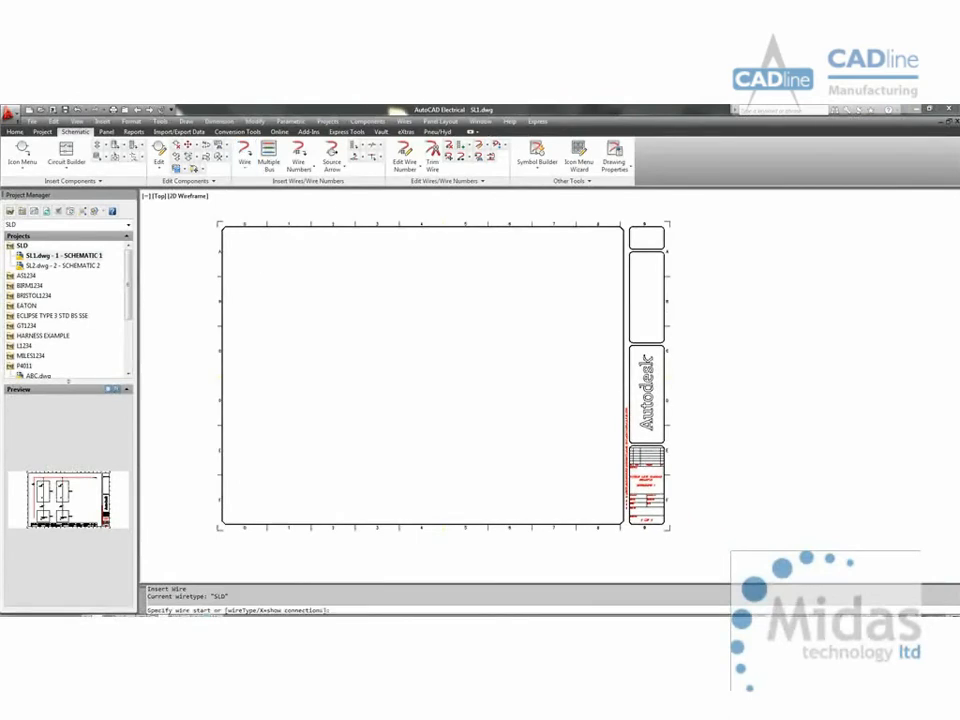
type("T")
key("Return")
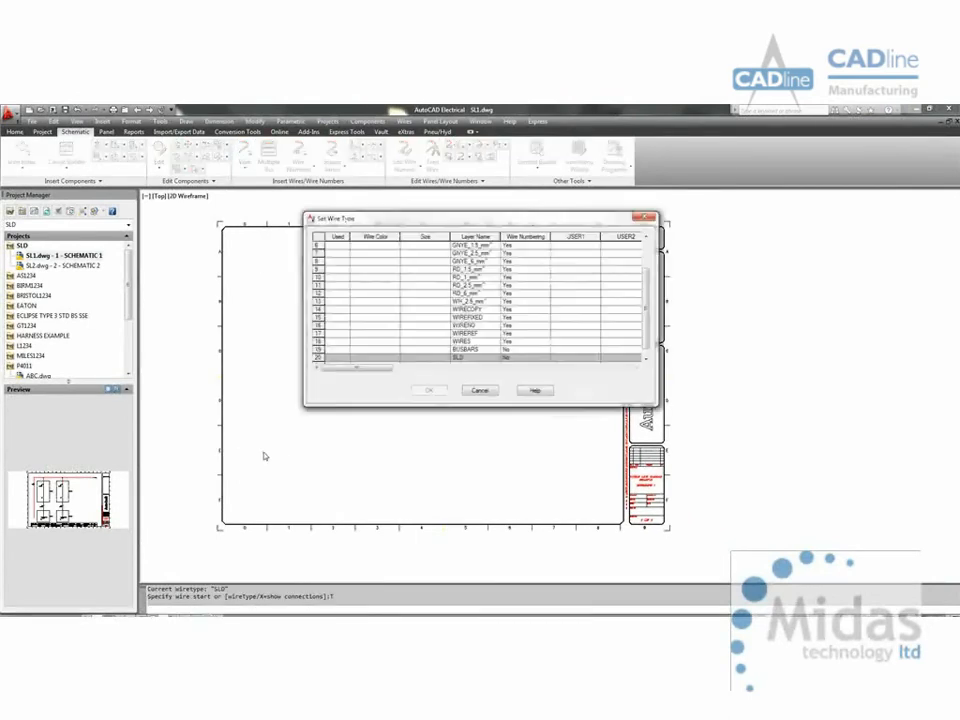
left_click(465, 349)
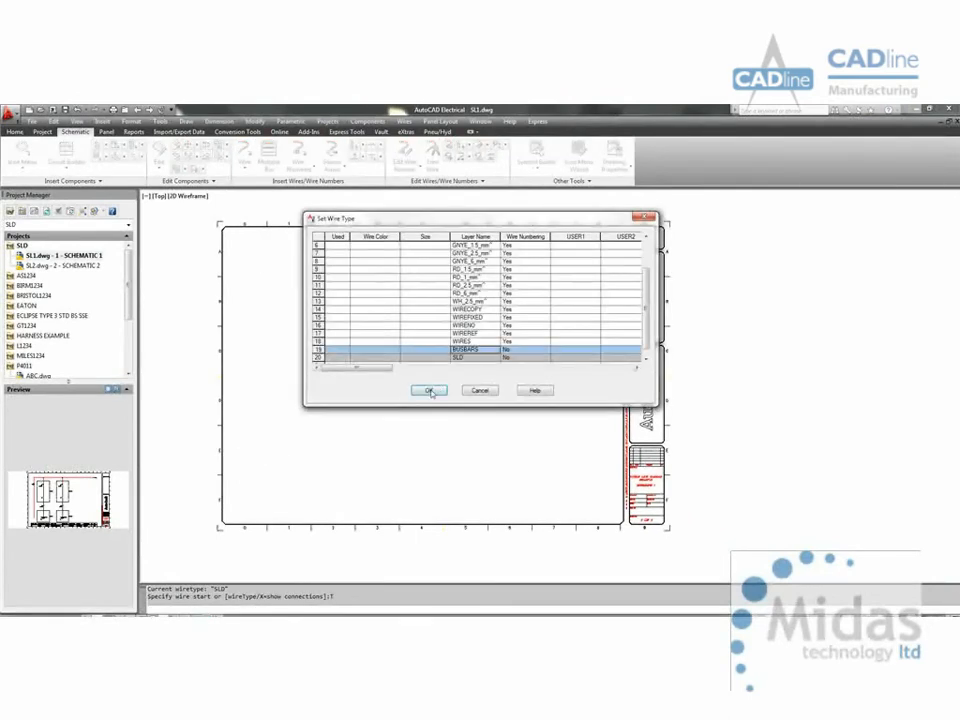
left_click(428, 390)
left_click(255, 479)
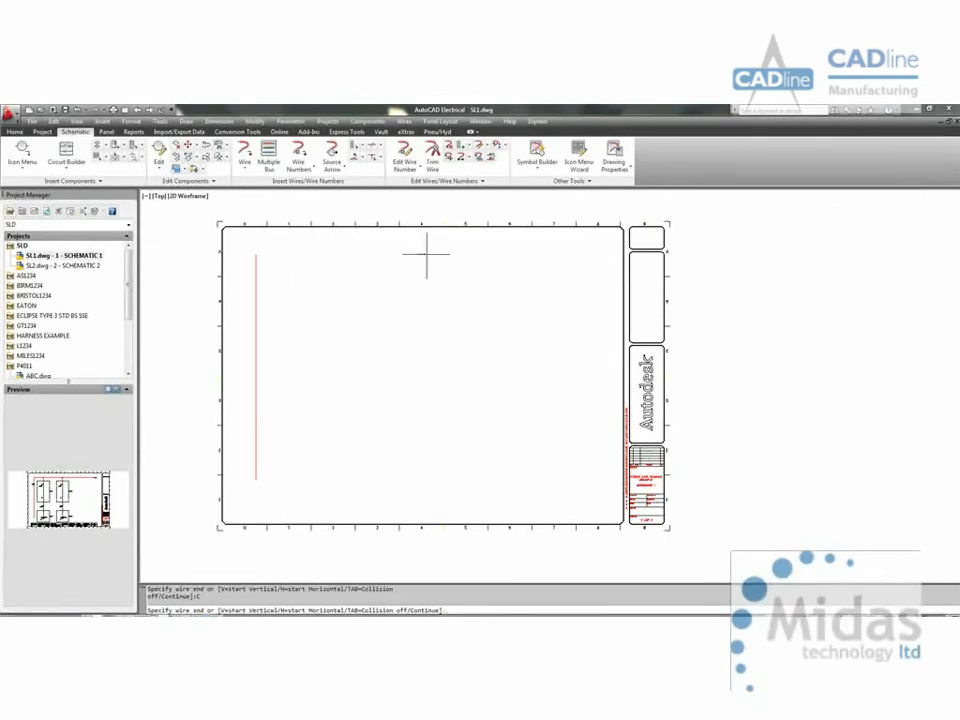
left_click(589, 255)
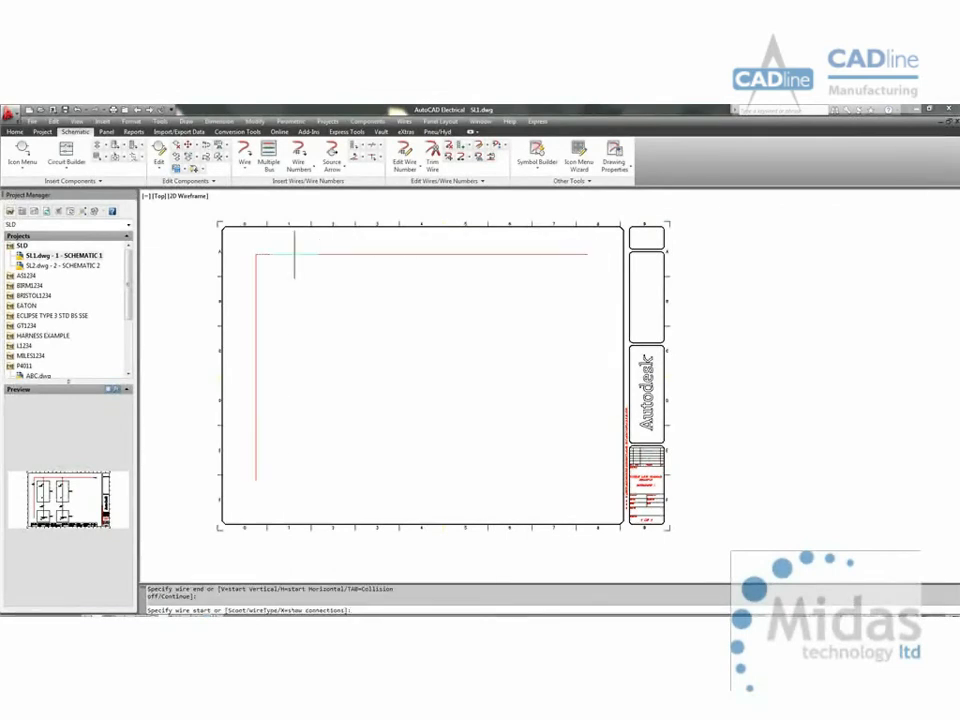
Step: Draw a short vertical busbar branch down from the horizontal busbar near its left end
left_click(299, 255)
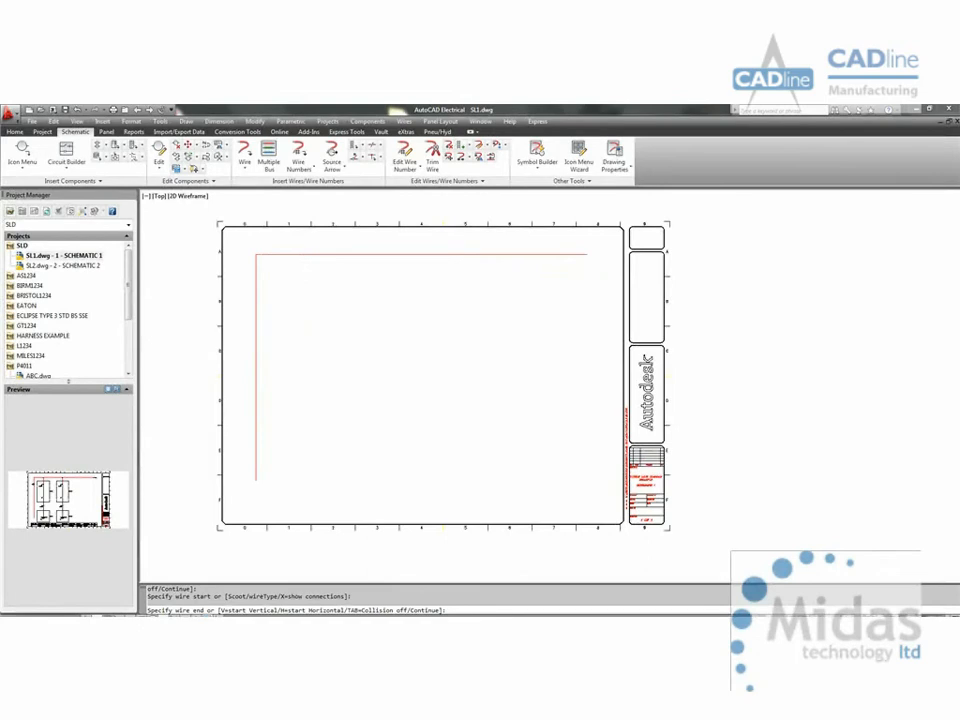
left_click(299, 292)
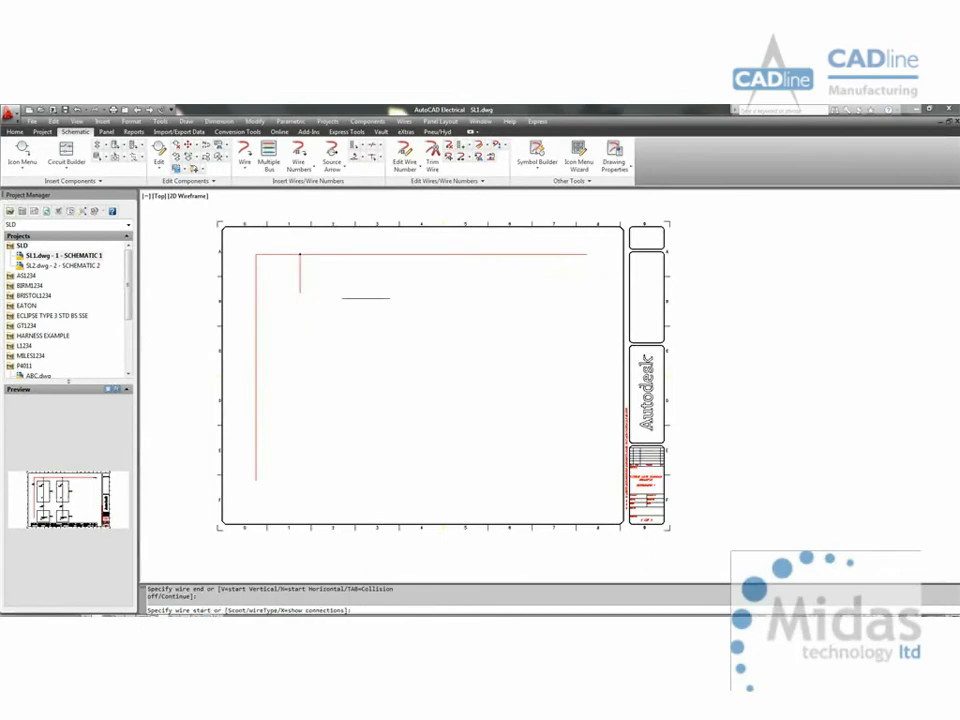
key("Escape")
Step: Insert a one-line circuit breaker symbol at the lower end of the short busbar branch
right_click(299, 292)
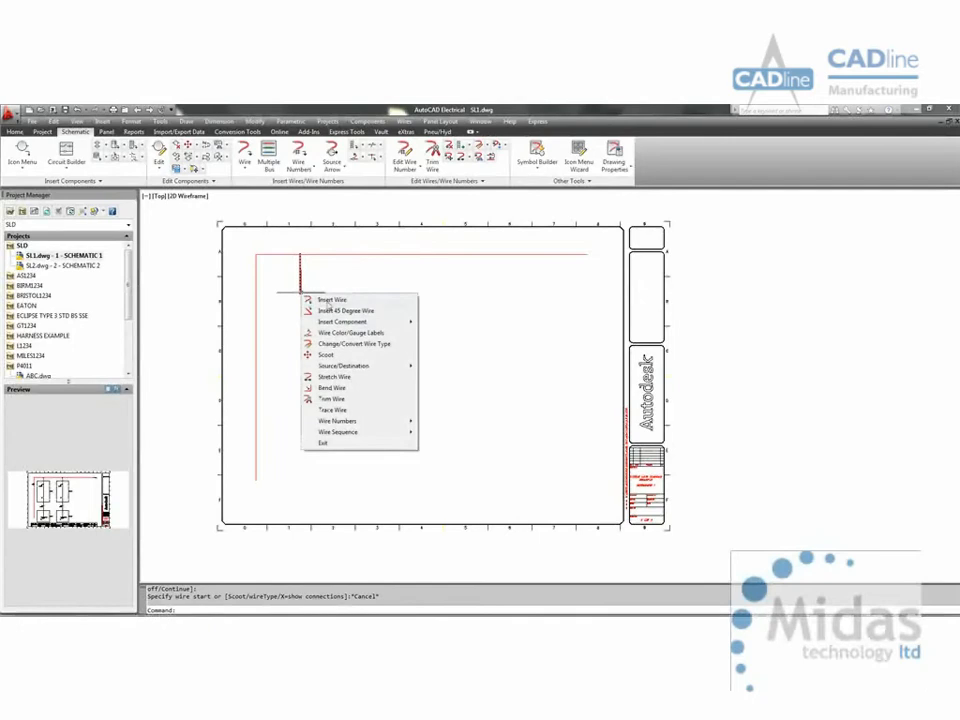
mouse_move(410, 324)
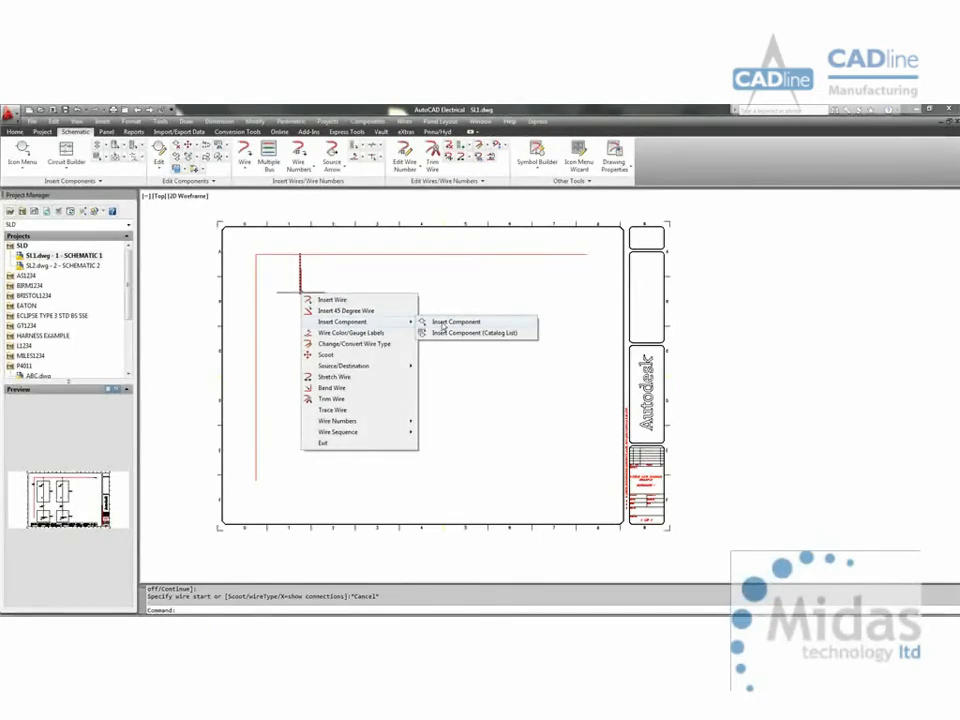
left_click(443, 323)
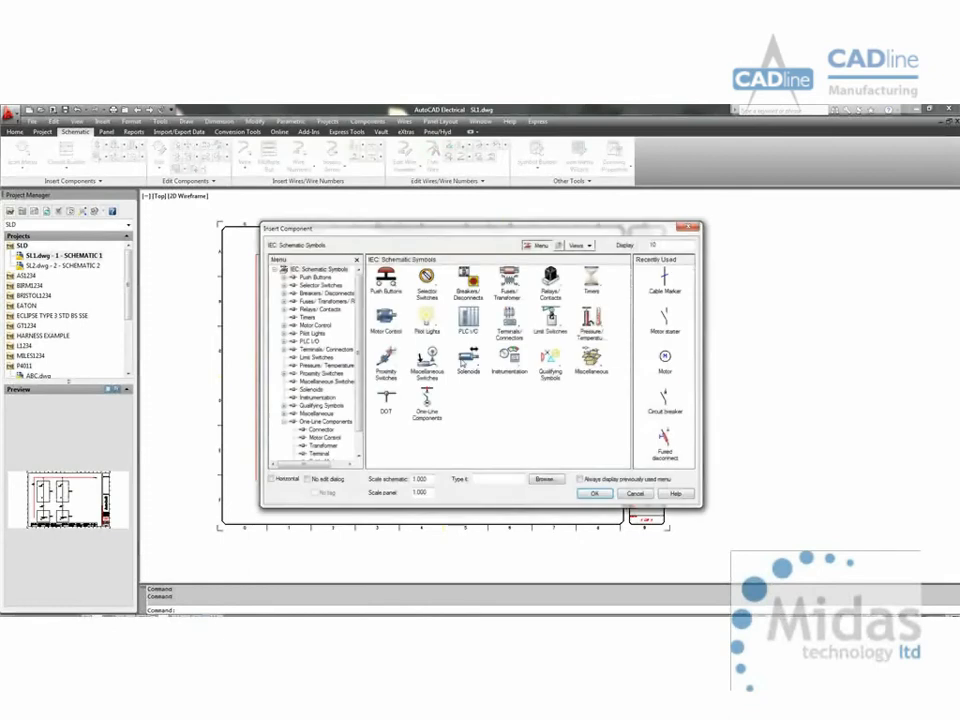
left_click(427, 399)
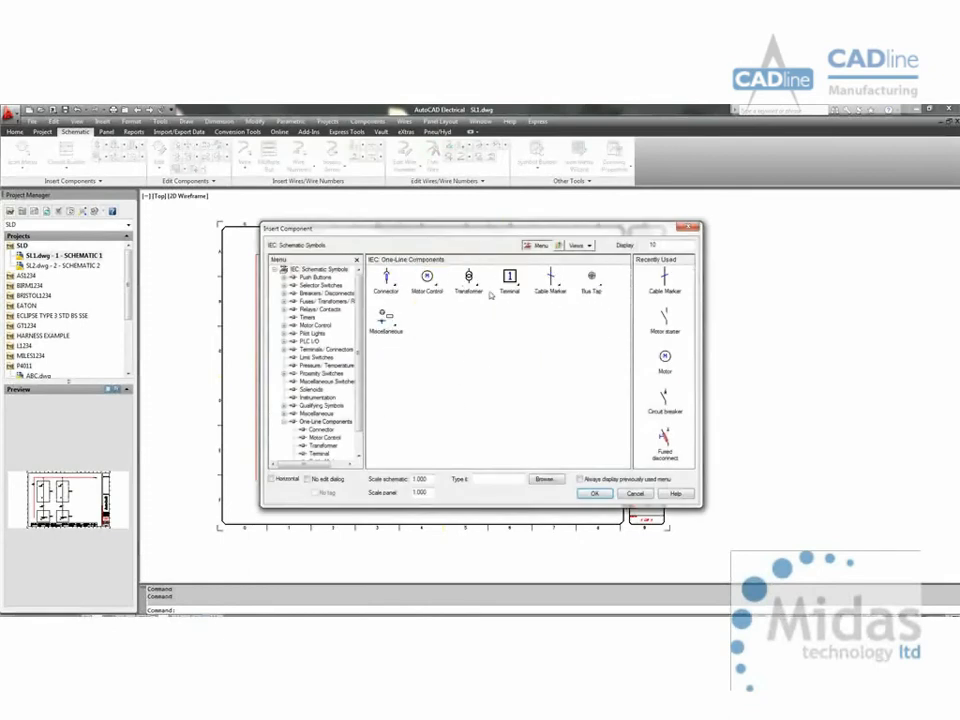
left_click(428, 284)
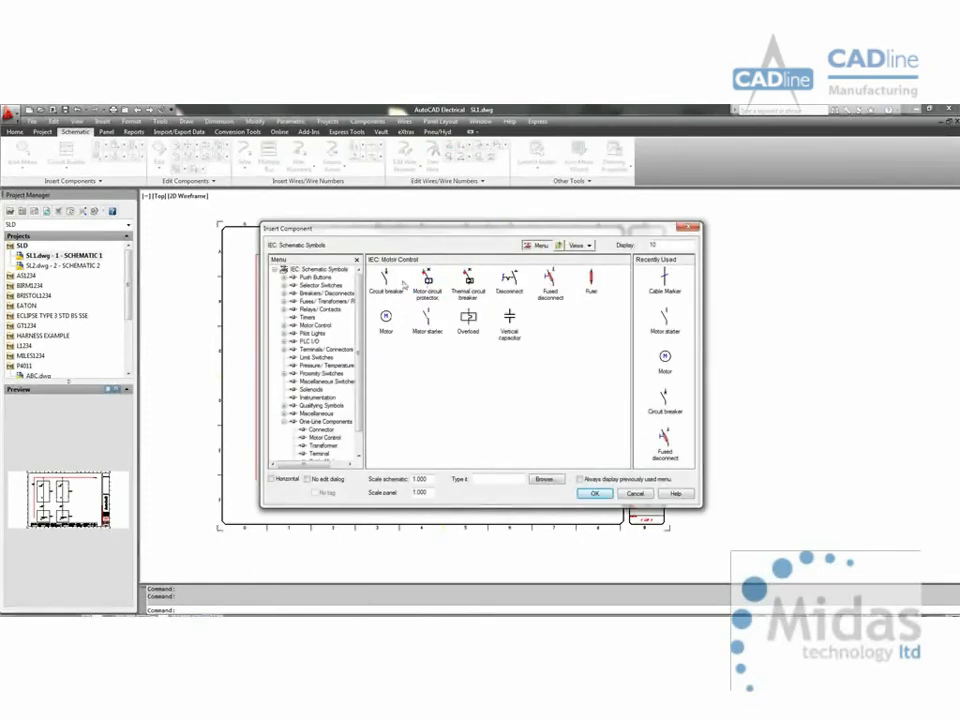
left_click(402, 284)
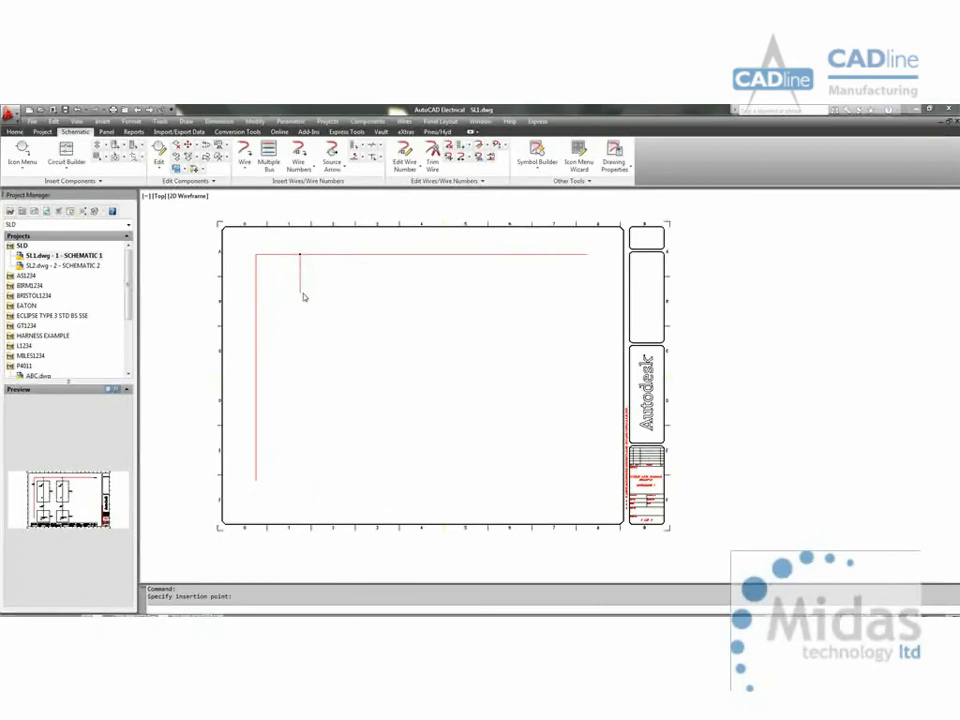
left_click(302, 295)
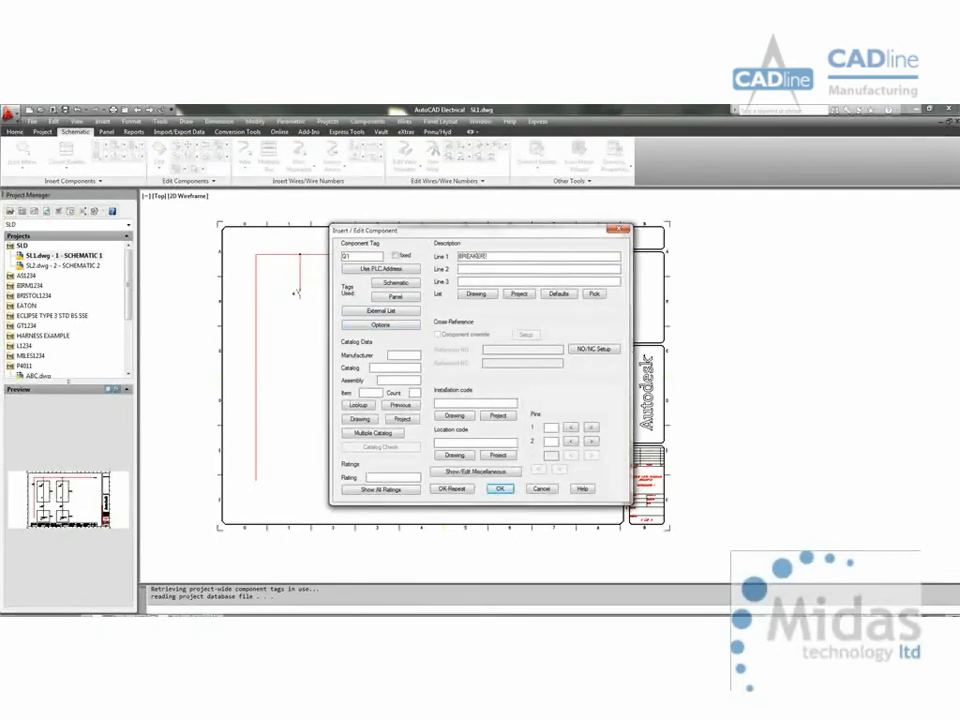
Step: Describe the breaker as BREAKER 1 and assign it catalog part GV2ME20, found by filtering the catalog numbers for GV2ME
left_click(362, 407)
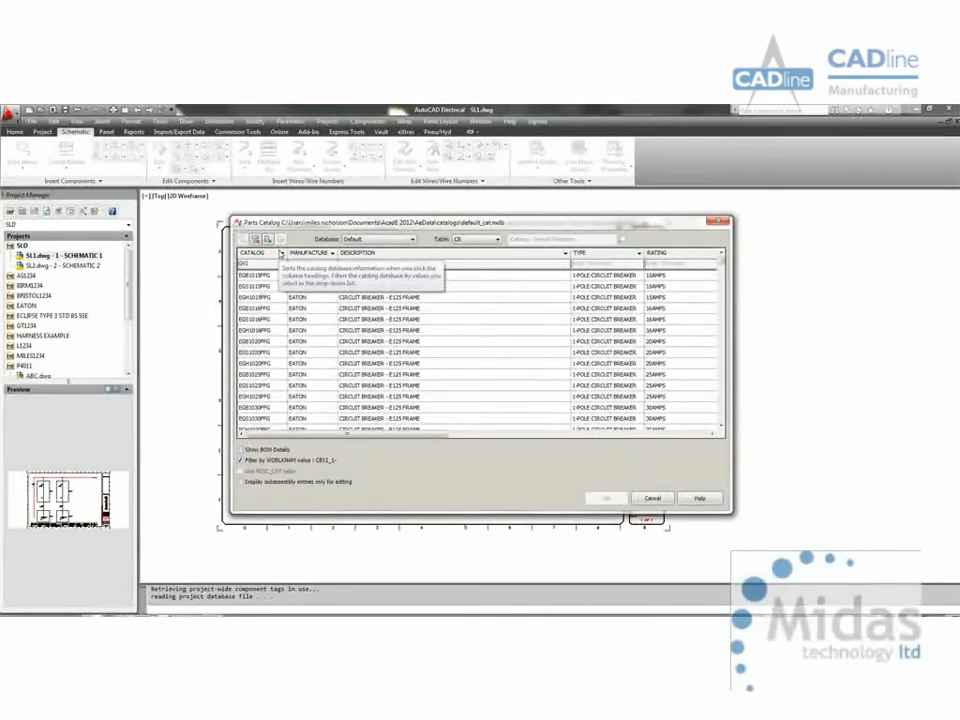
type("GV2")
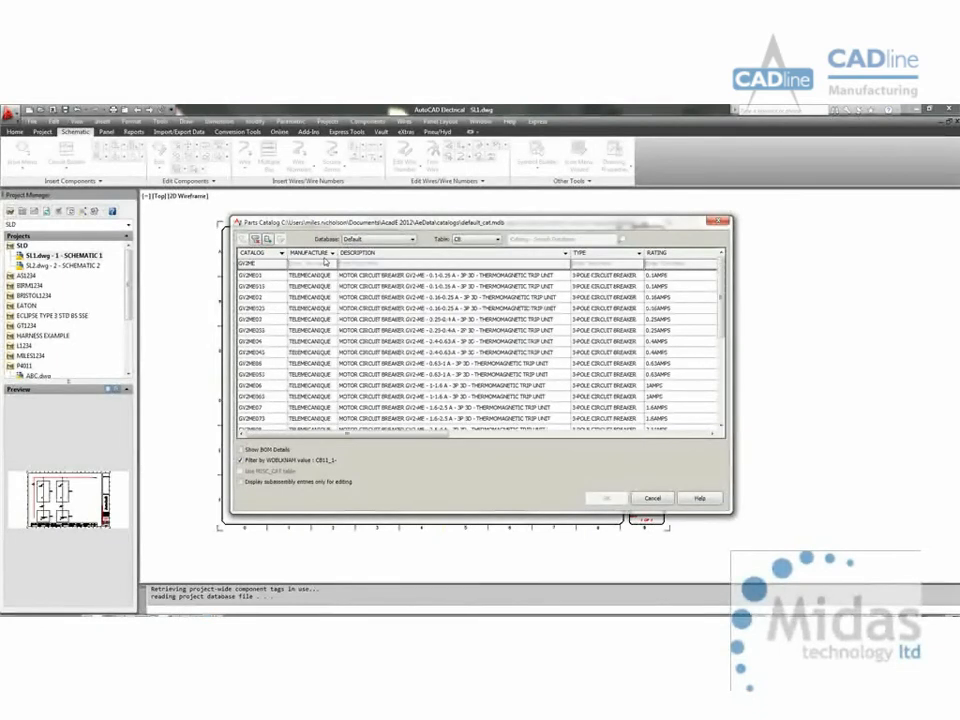
scroll(722, 380, "down", 4)
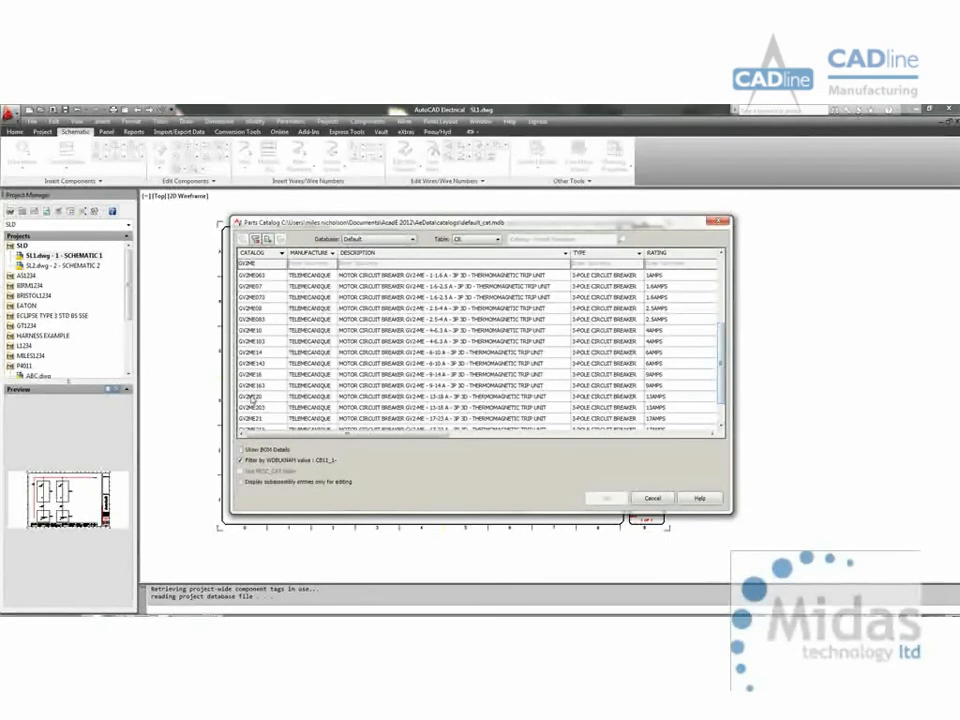
left_click(253, 397)
left_click(602, 498)
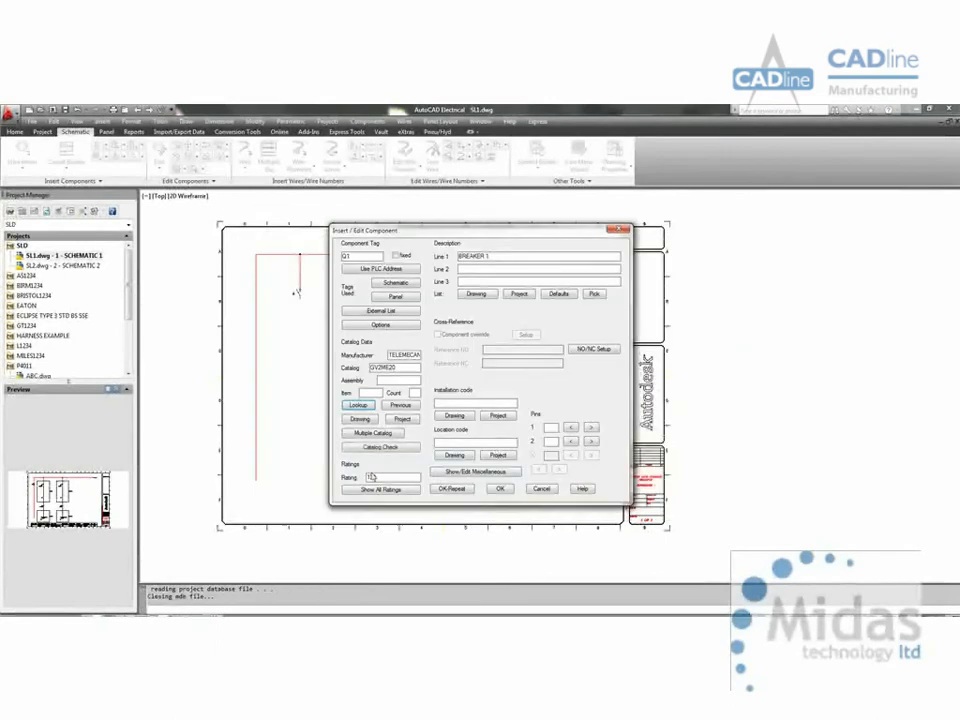
left_click(499, 490)
Step: Draw a vertical wire of type SLD from the breaker's lower terminal down to the level of the left busbar's lower end
scroll(300, 289, "up", 5)
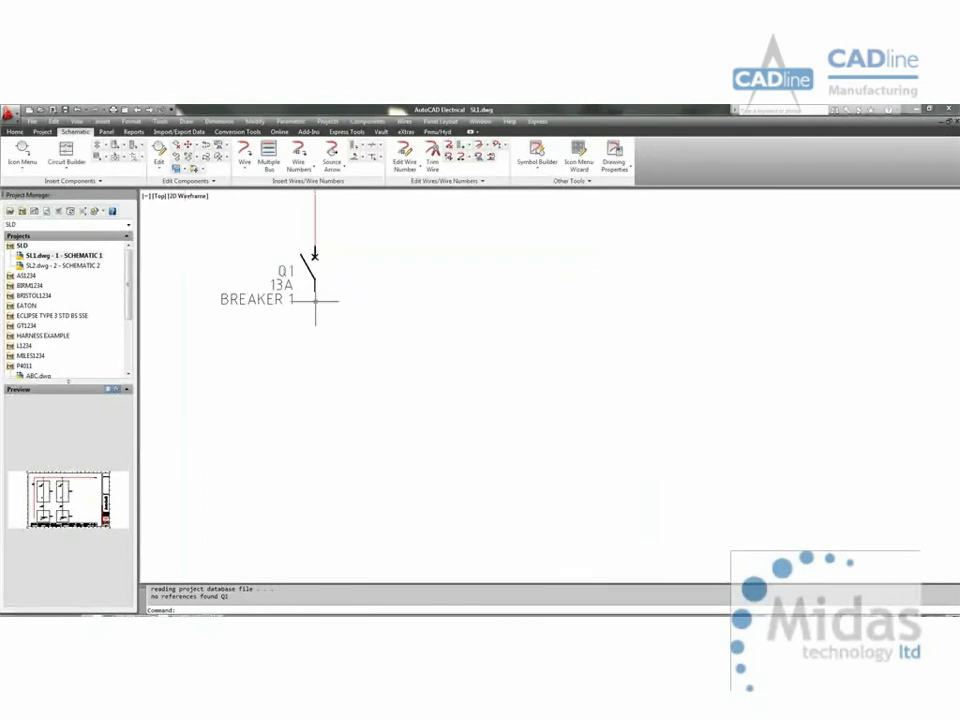
scroll(315, 300, "down", 6)
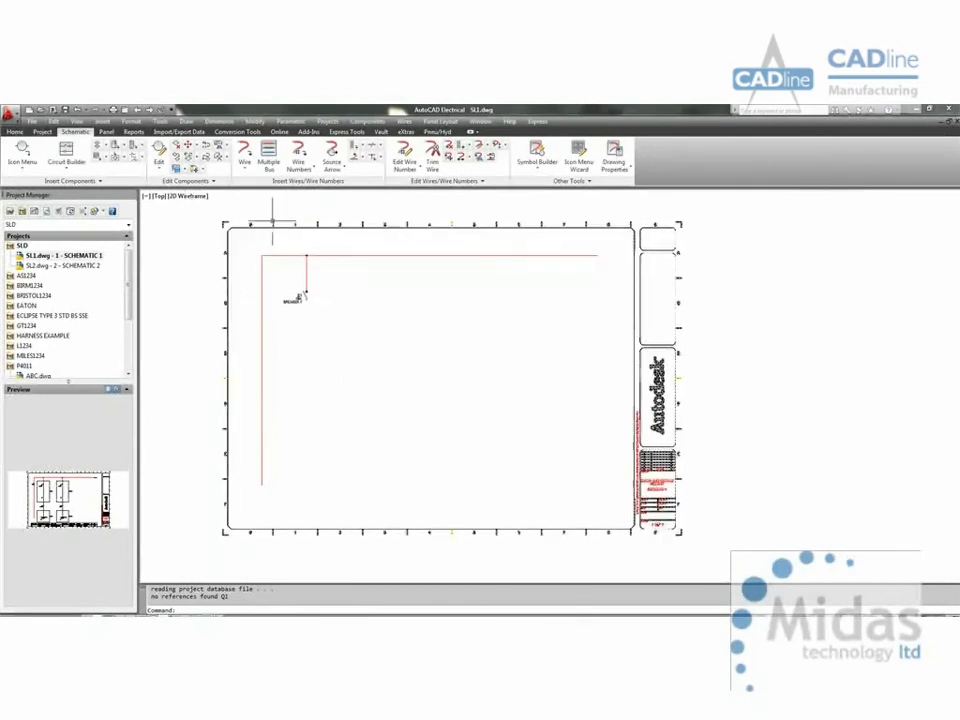
left_click(244, 156)
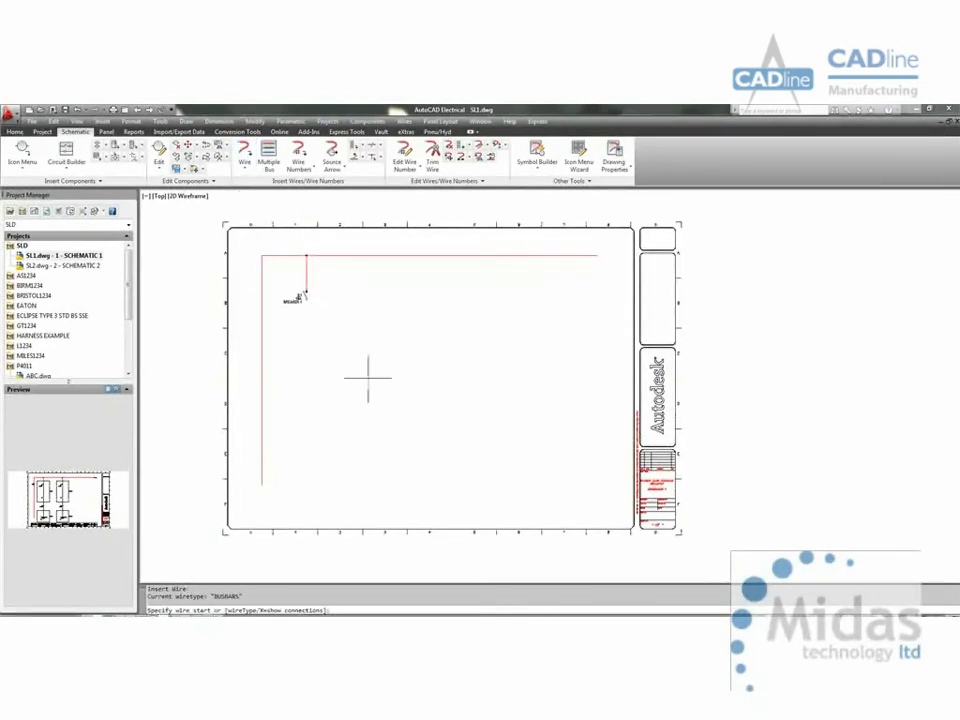
type("T")
key("Return")
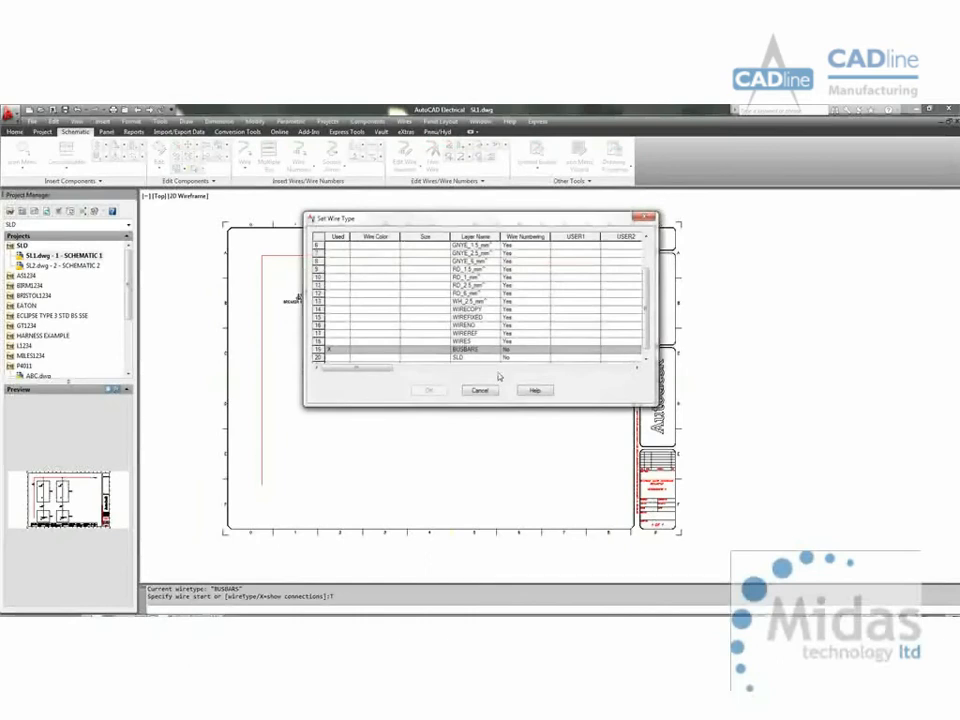
left_click(474, 357)
left_click(429, 390)
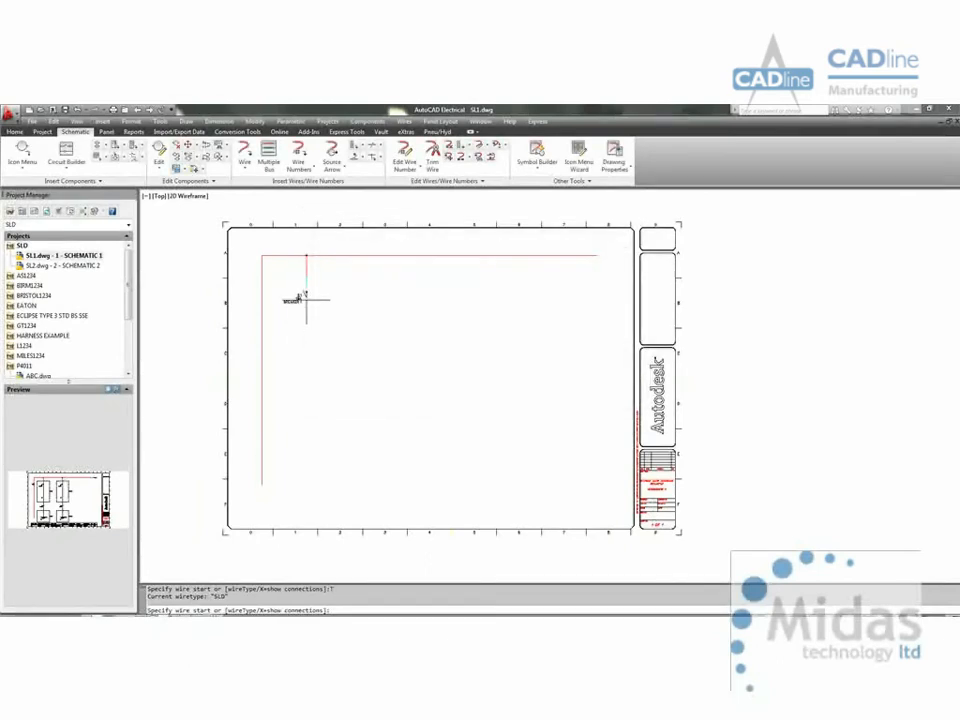
left_click(306, 297)
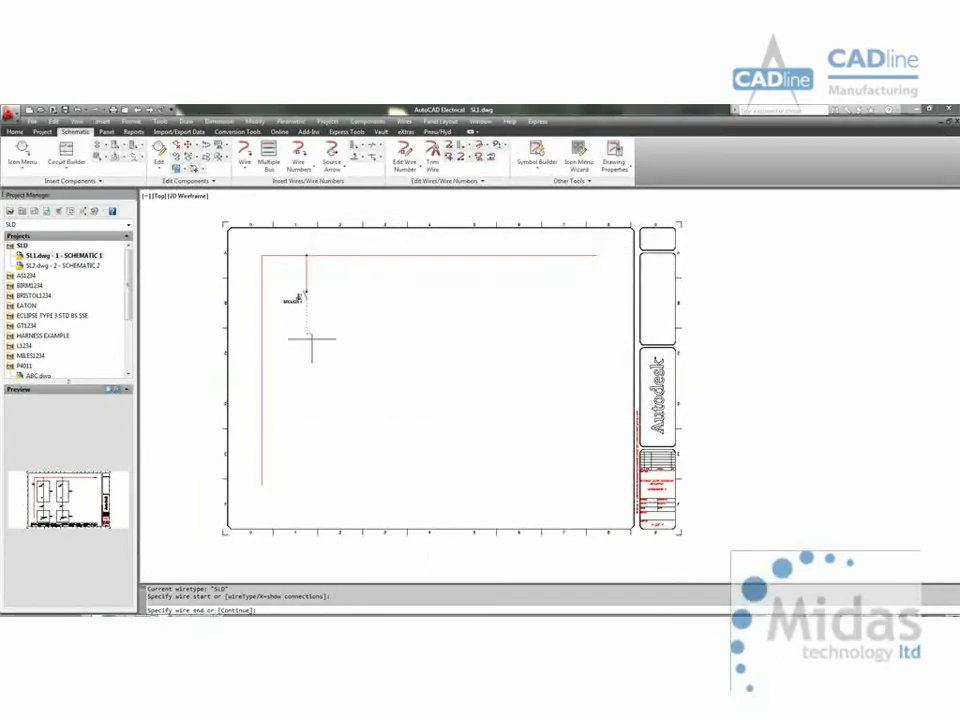
left_click(307, 486)
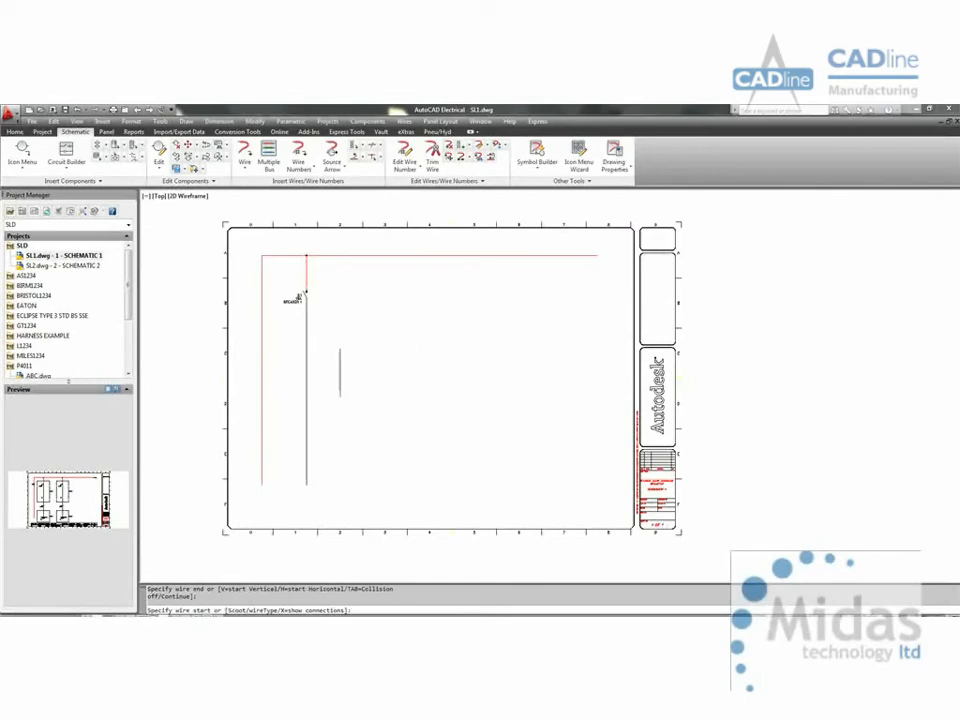
key("Escape")
Step: Insert a one-line motor symbol at the lower end of the SLD wire below the breaker
right_click(307, 371)
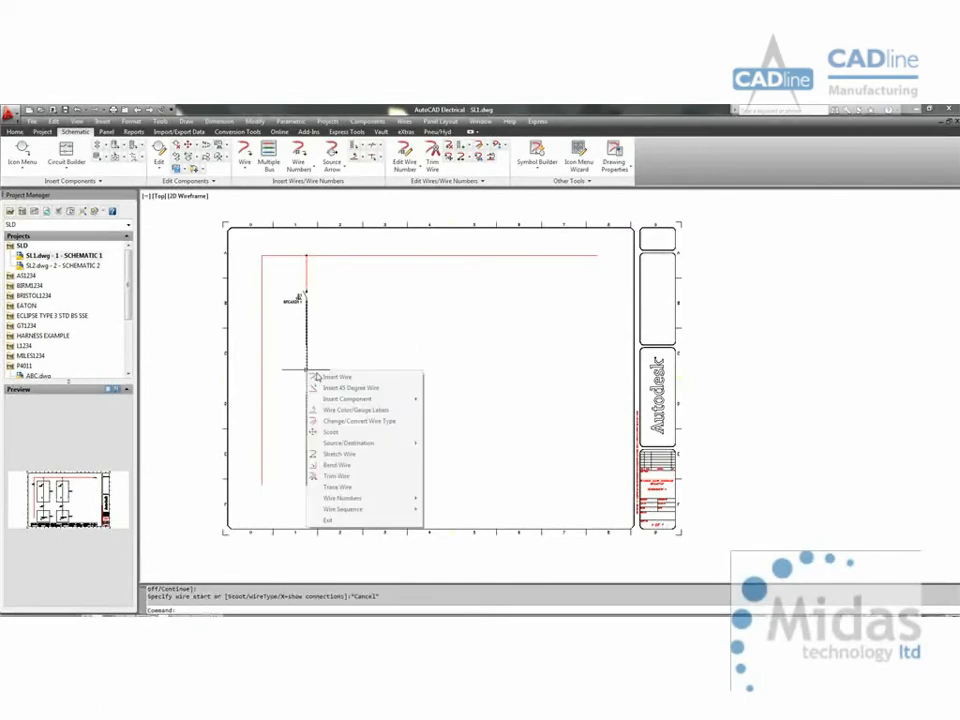
mouse_move(345, 398)
left_click(445, 397)
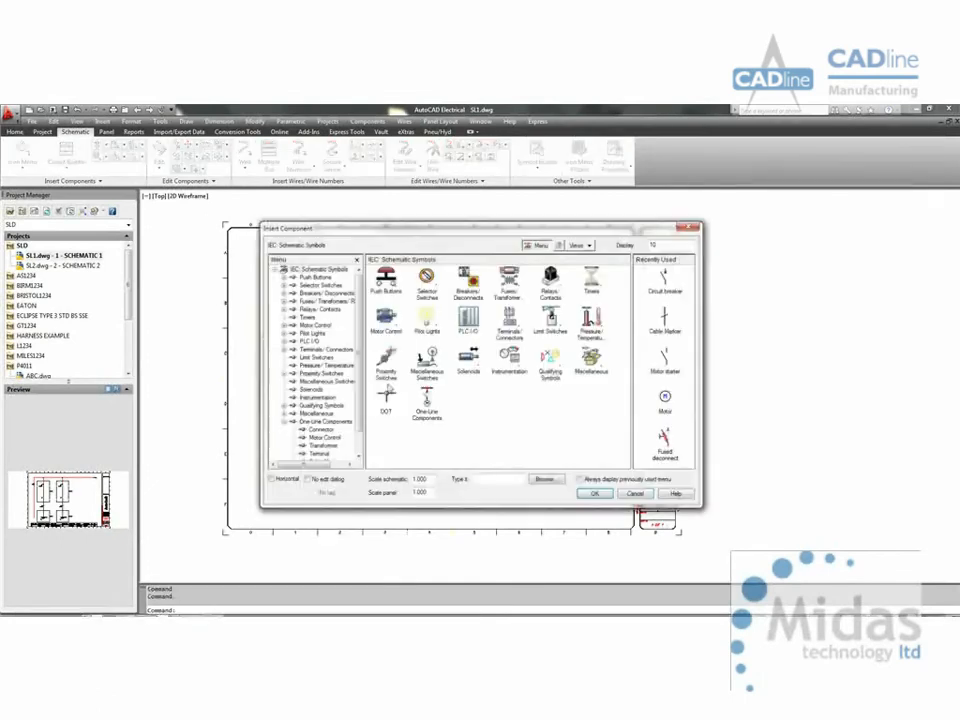
left_click(427, 398)
left_click(430, 278)
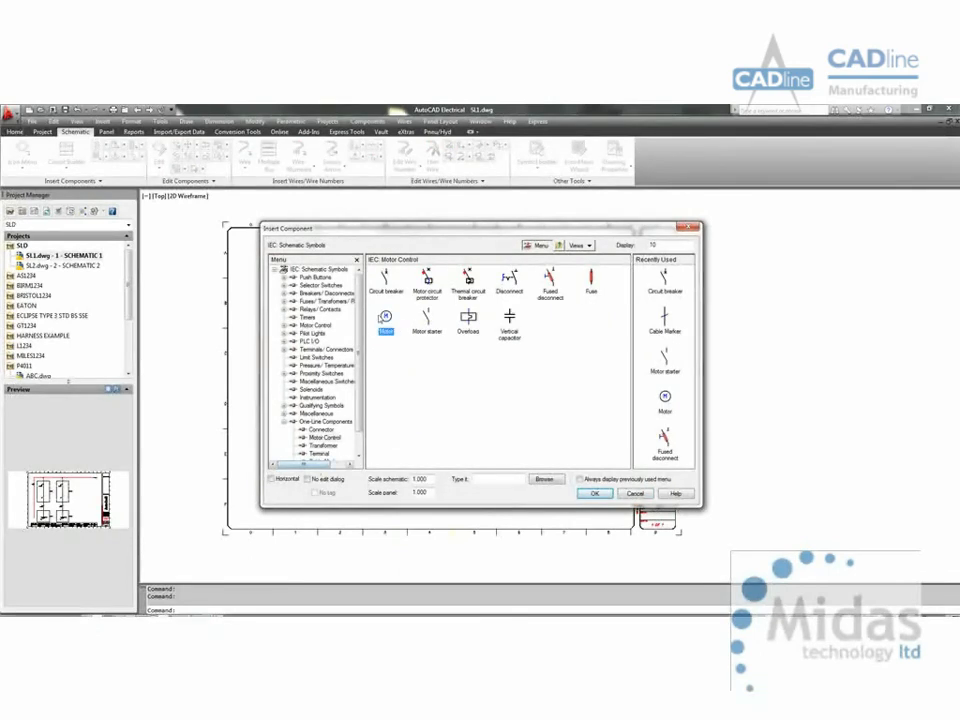
left_click(595, 493)
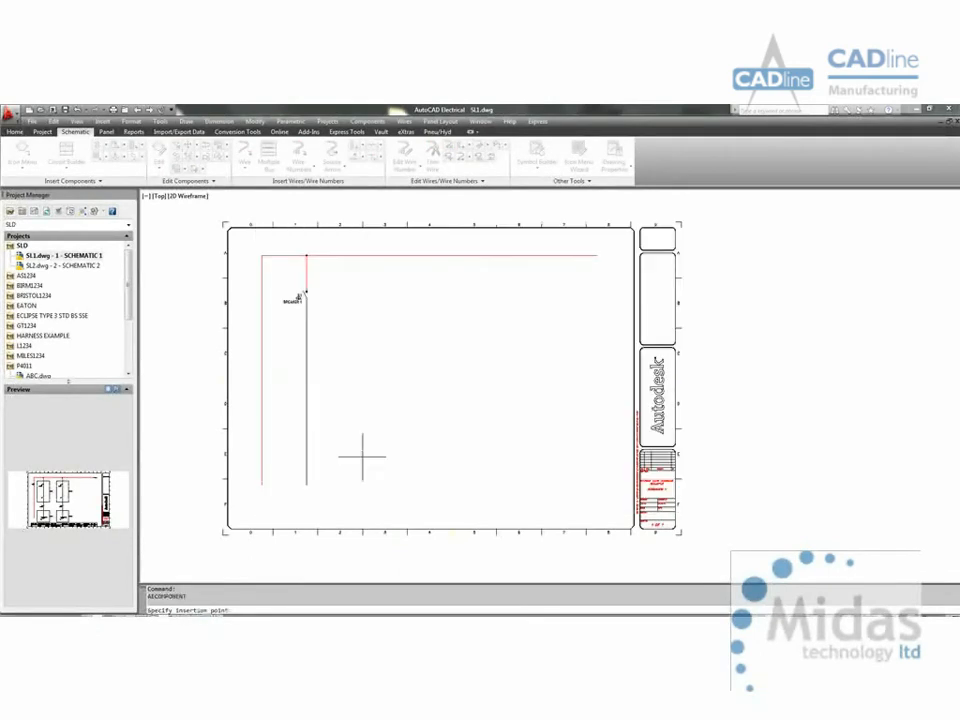
left_click(306, 486)
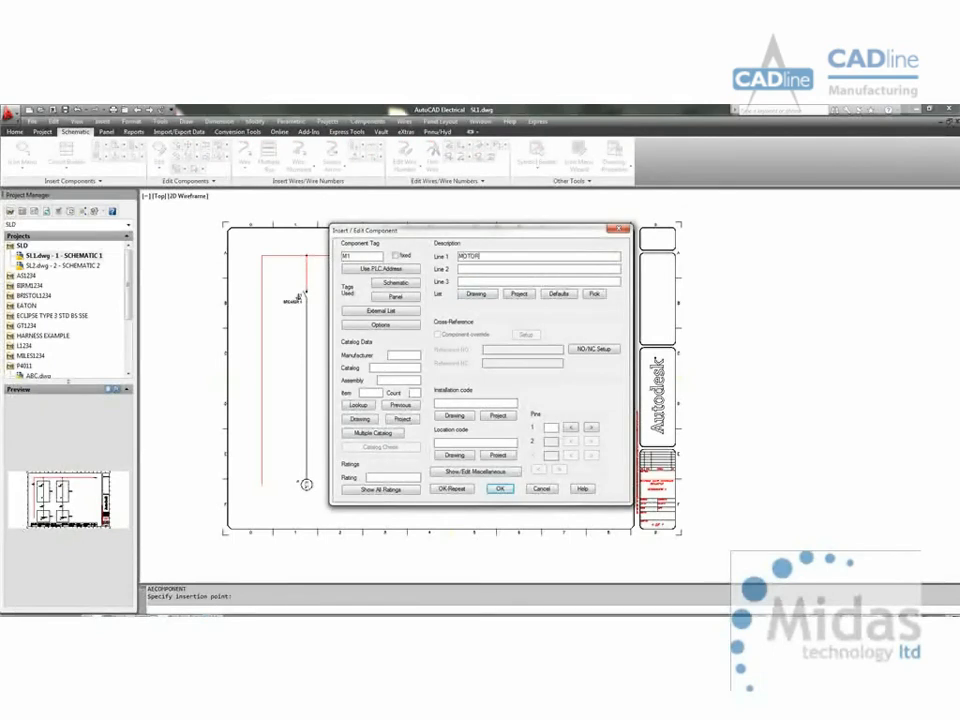
Step: Describe the motor as MOTOR 1 and assign it ABB catalog part 3GJP224220-ASG, found by filtering the HP values for 22
left_click(358, 405)
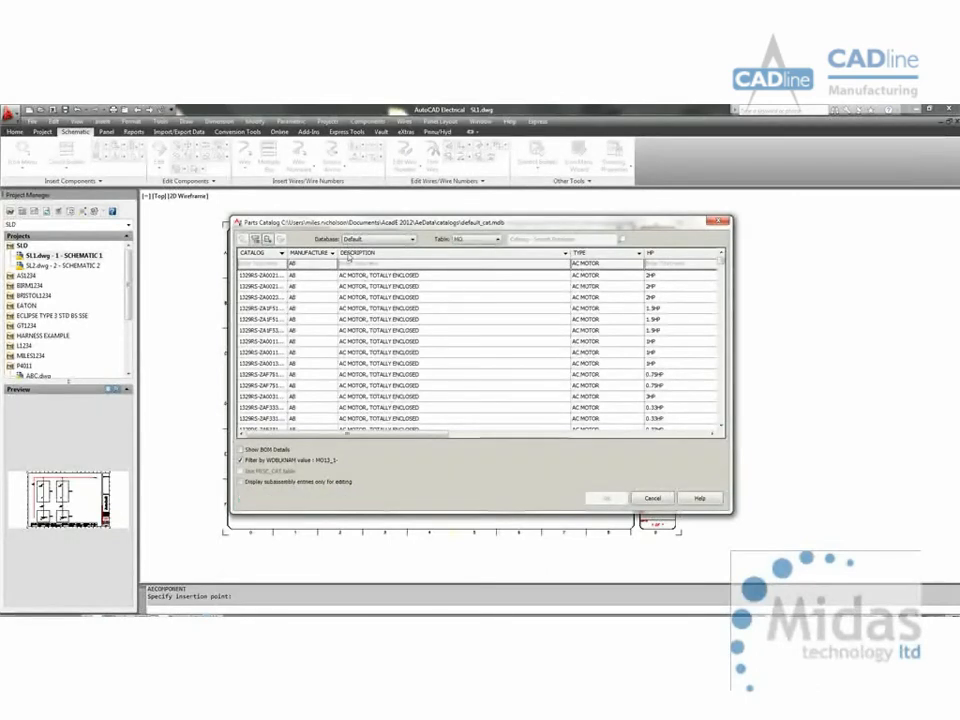
left_click(677, 264)
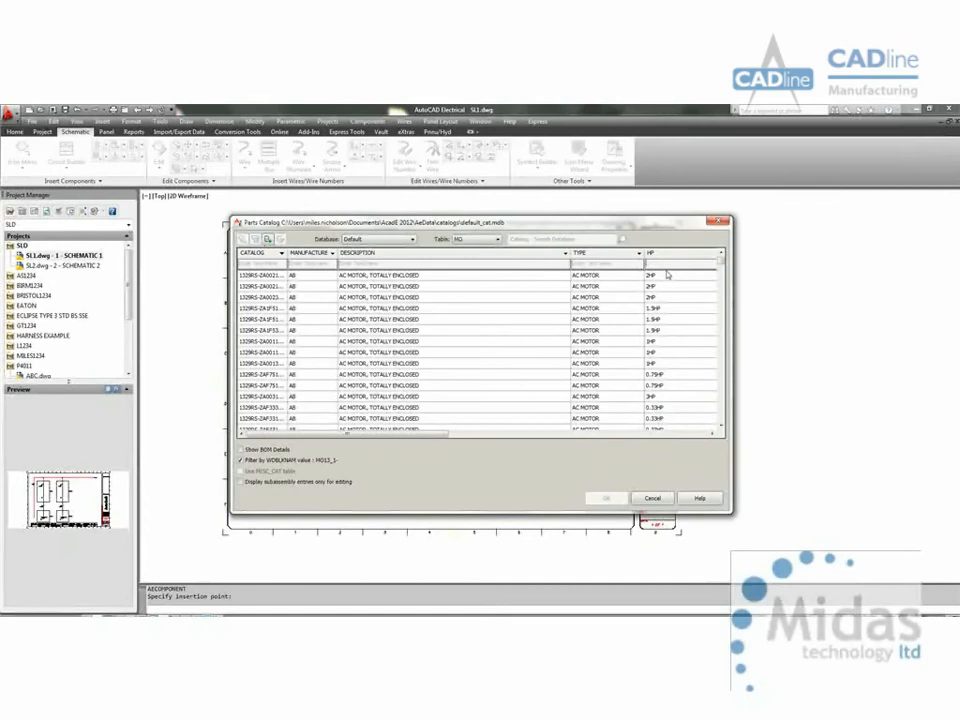
type("22")
left_click(430, 275)
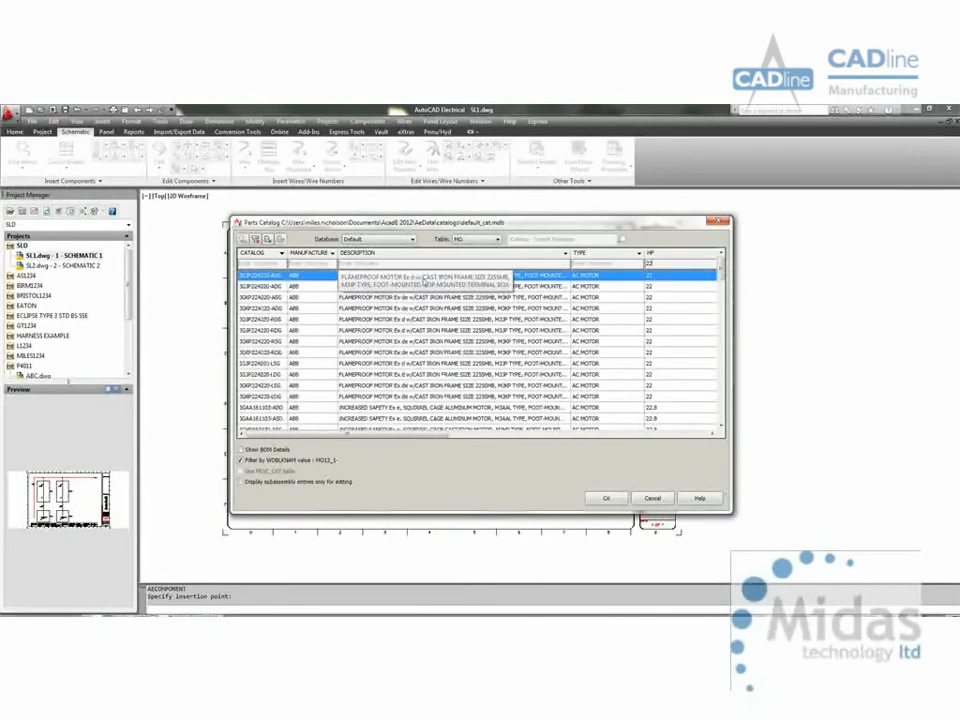
left_click(610, 499)
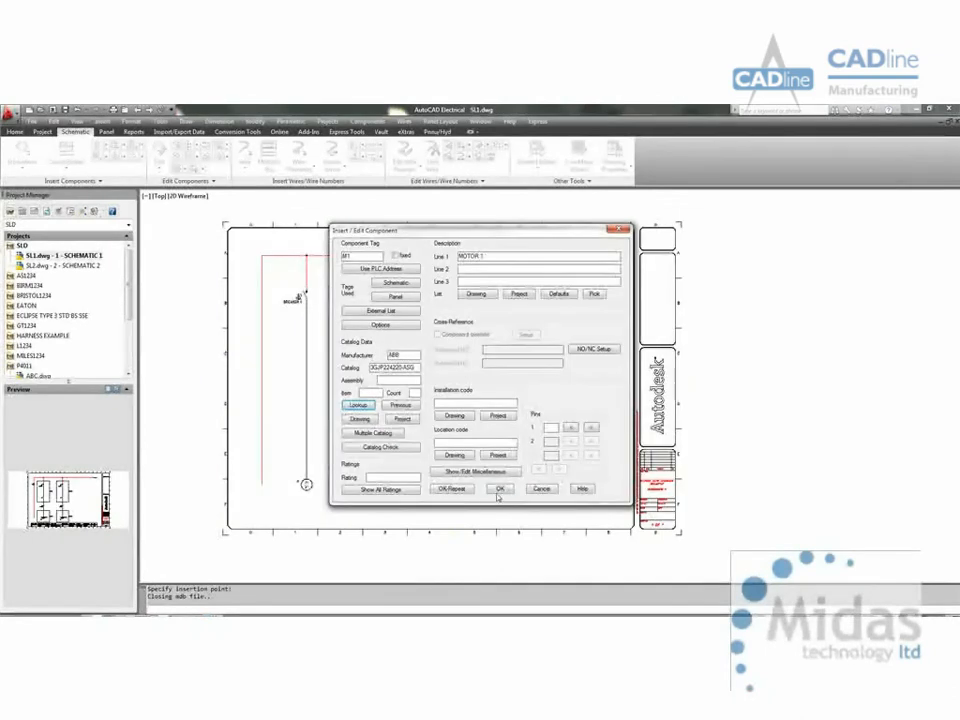
left_click(497, 489)
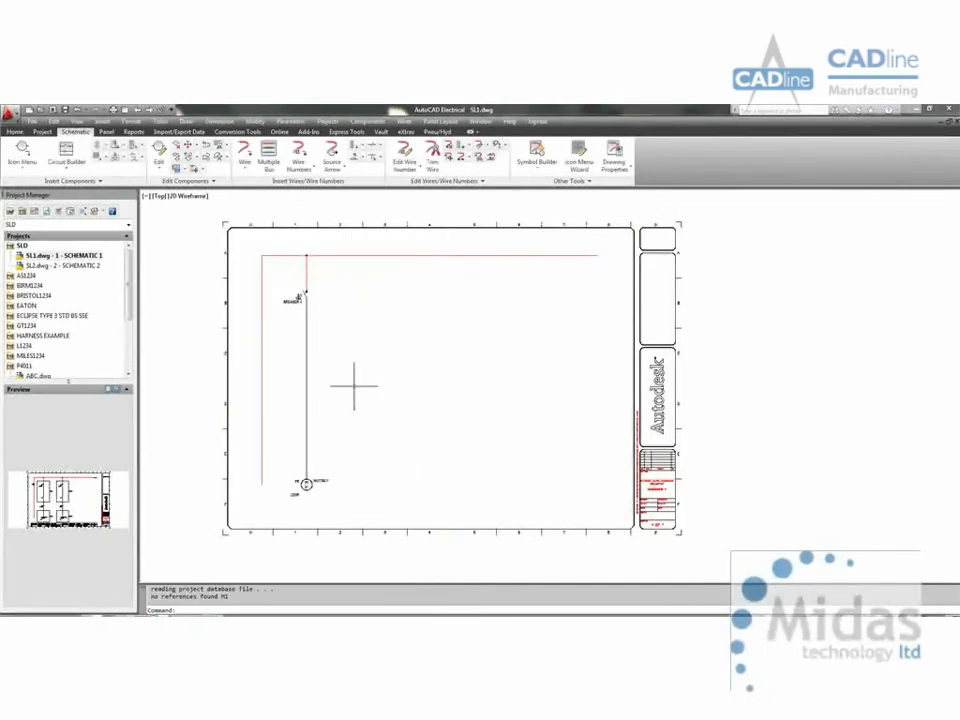
Step: Insert a one-line motor starter symbol on the SLD wire about midway between the breaker and the motor, without catalog data
key("Return")
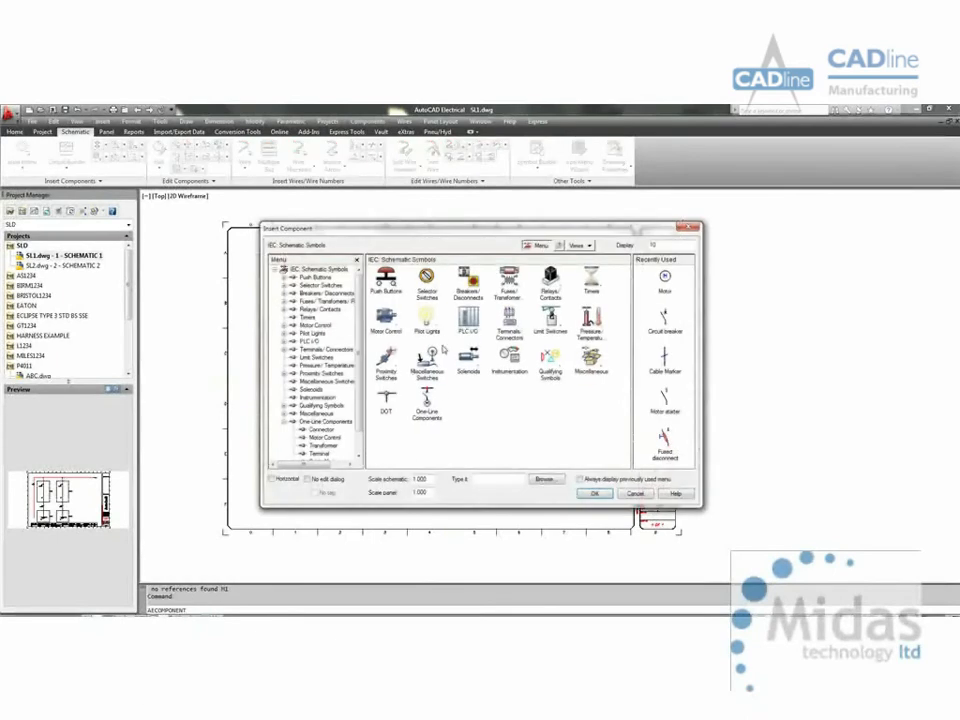
left_click(427, 401)
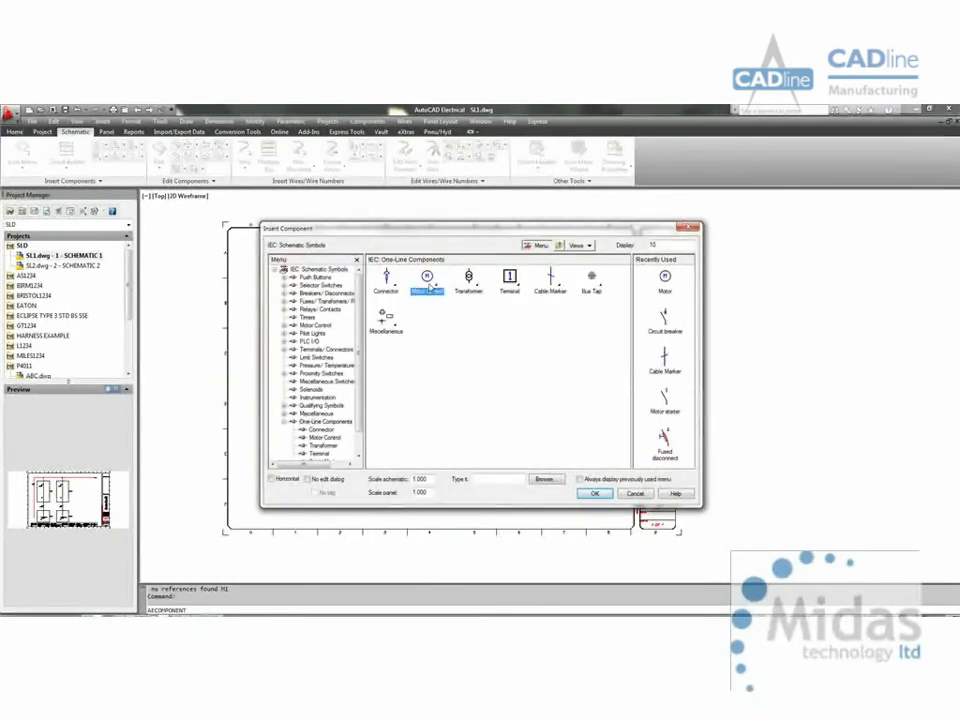
left_click(427, 280)
left_click(427, 318)
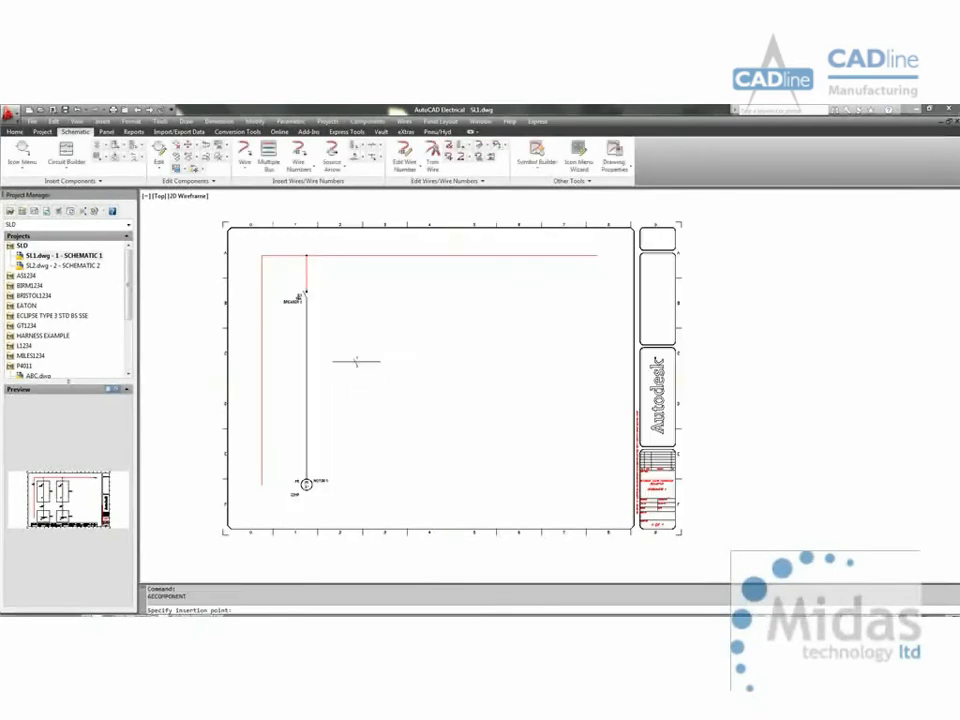
left_click(306, 300)
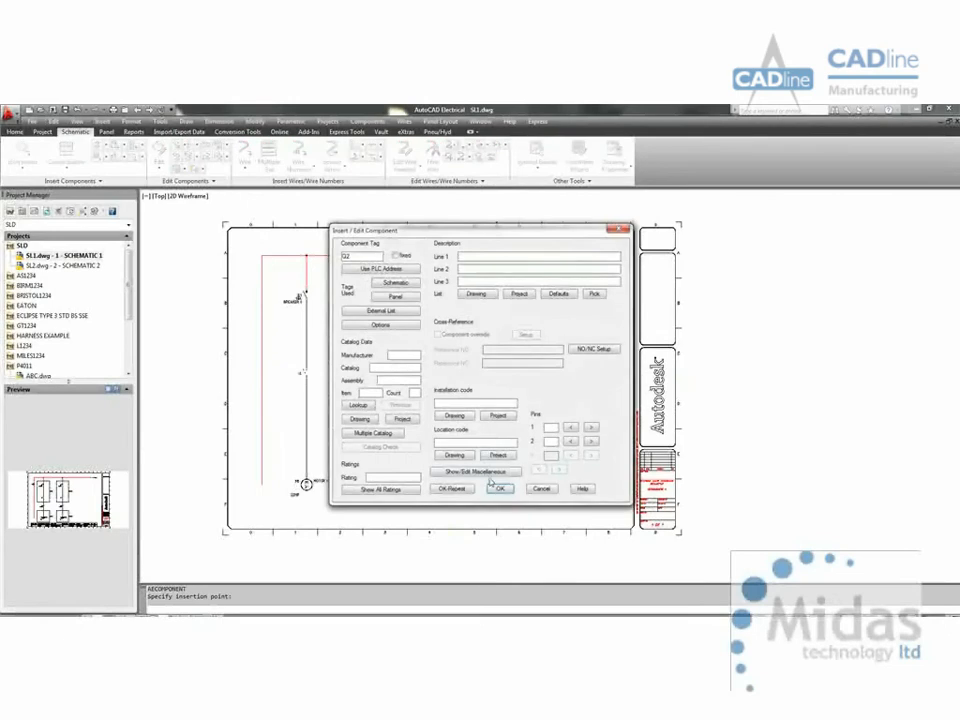
left_click(499, 489)
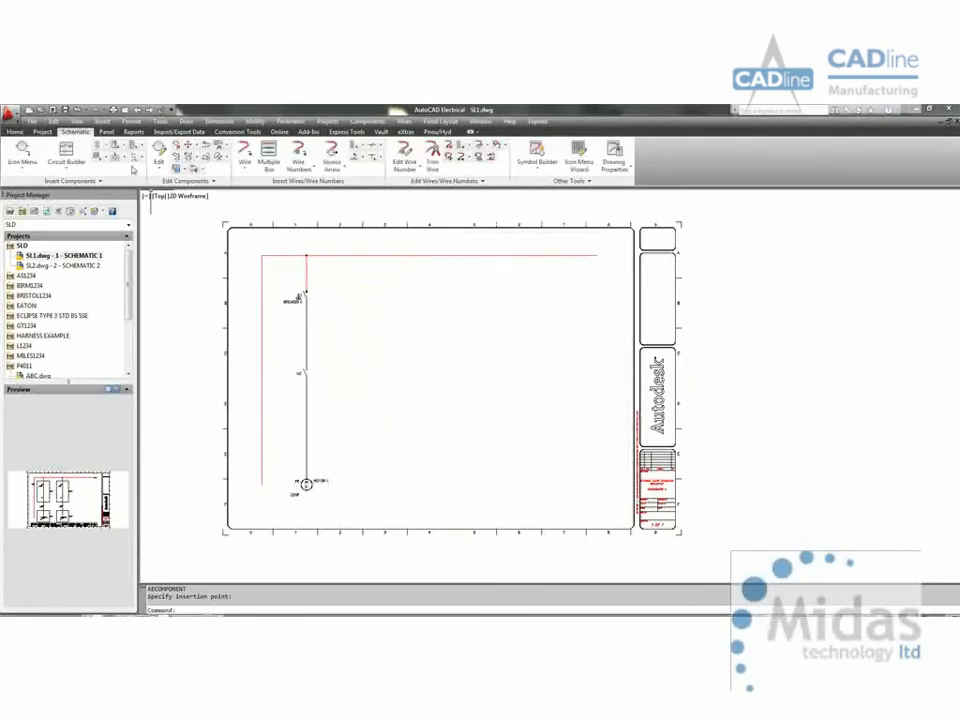
Step: Enclose the breaker and motor starter in a location box with location A1, installation MCC and description =MCC+A1 at its right side, updating child devices
left_click(117, 157)
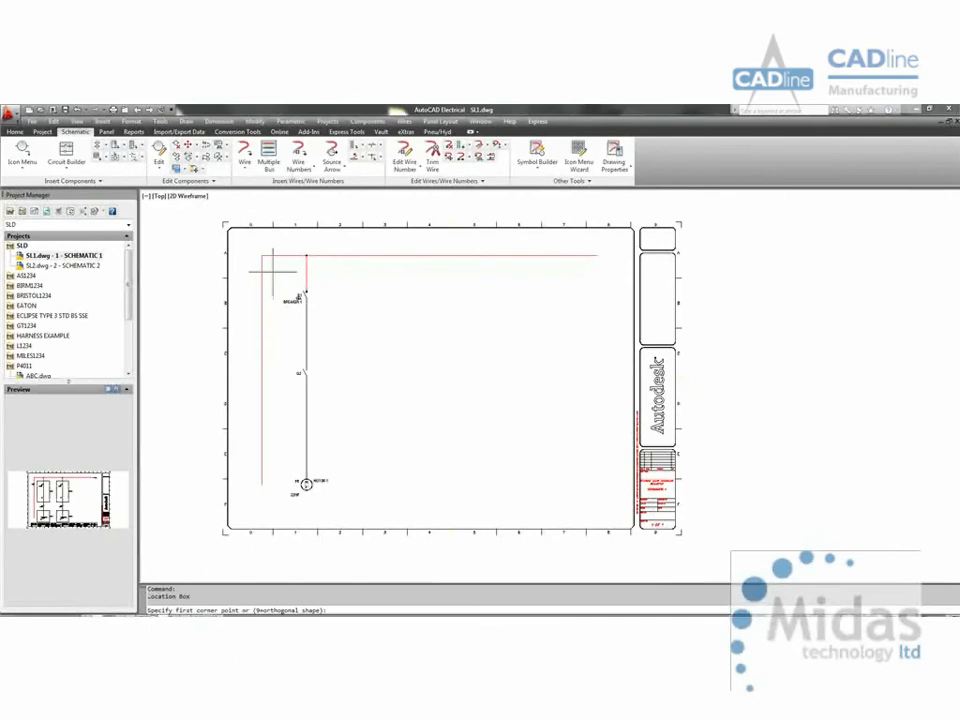
left_click(273, 271)
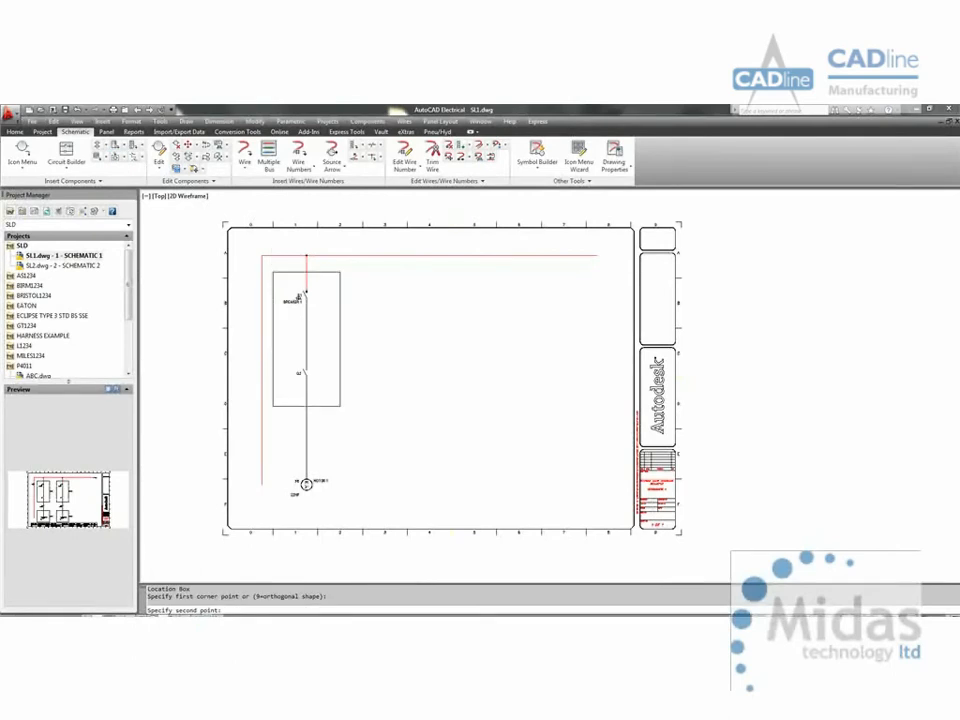
left_click(340, 406)
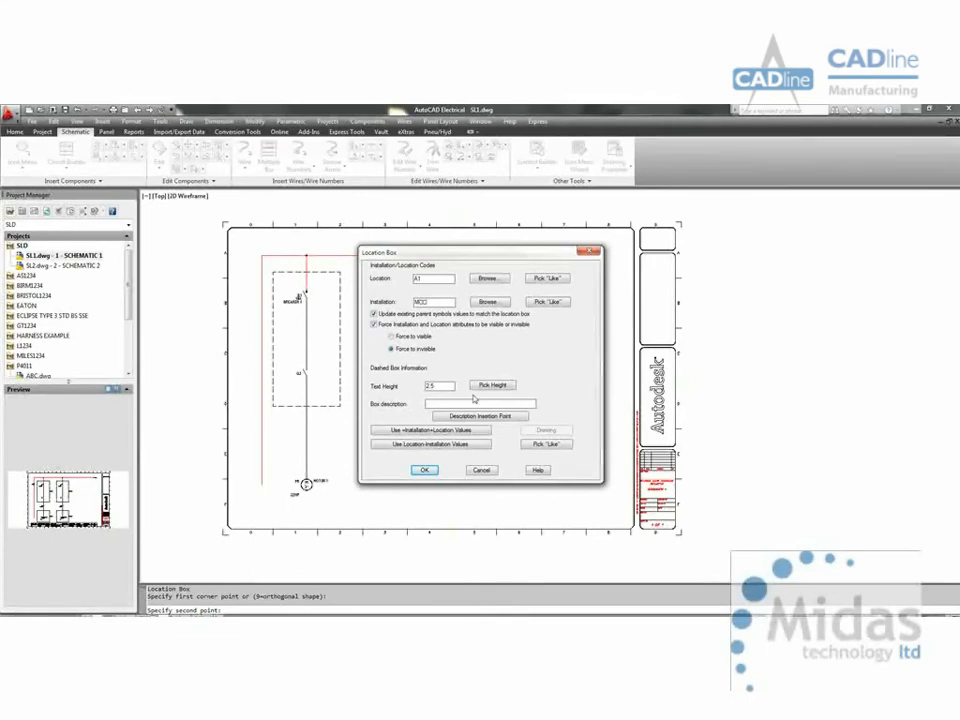
left_click(432, 430)
left_click(480, 416)
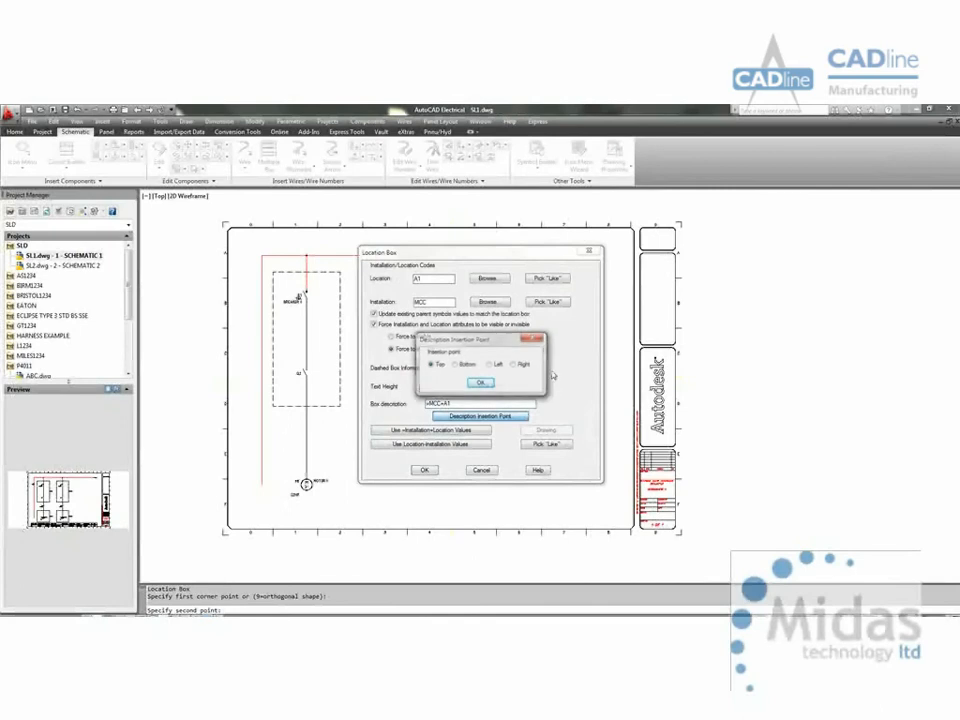
left_click(515, 366)
left_click(480, 384)
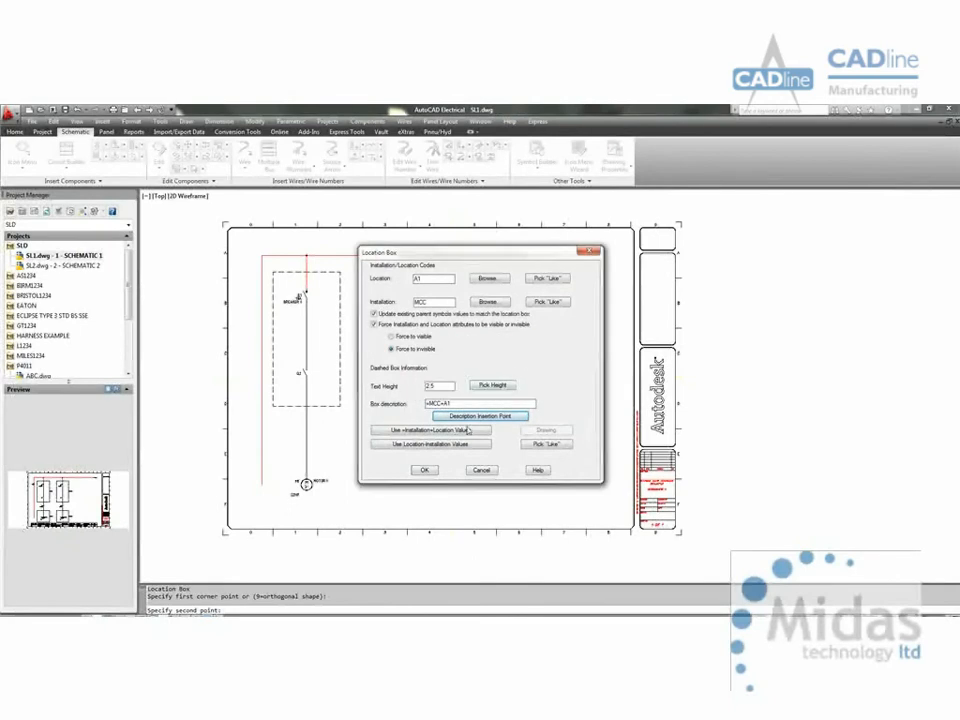
left_click(429, 470)
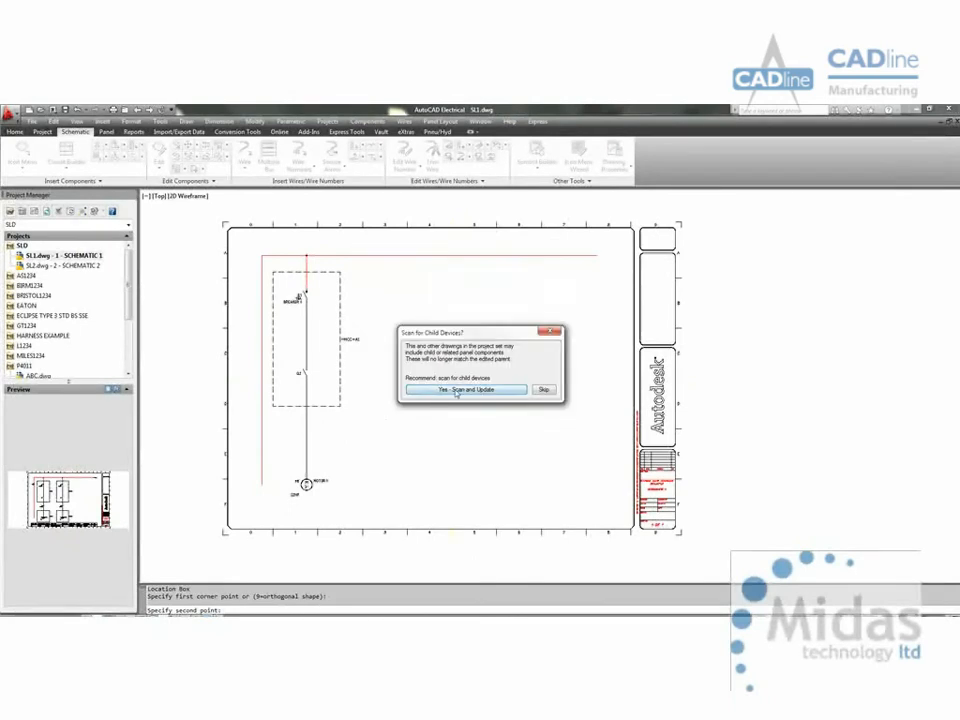
key("Return")
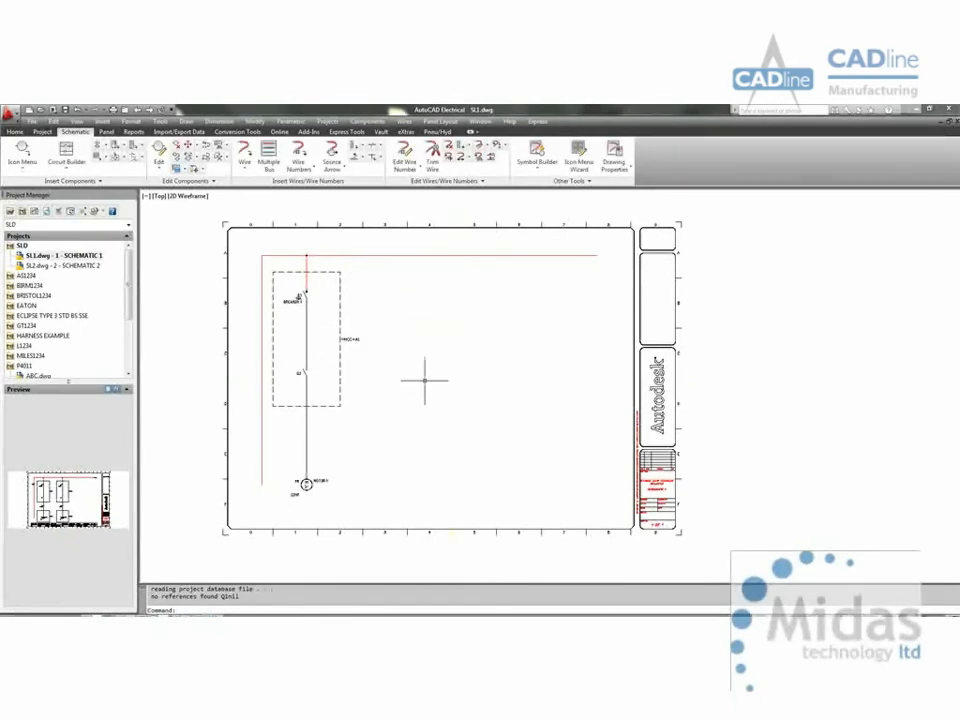
Step: Enclose the motor in a second location box with location PR, installation EXT and description =EXT+PR at its right side, updating child devices
key("Return")
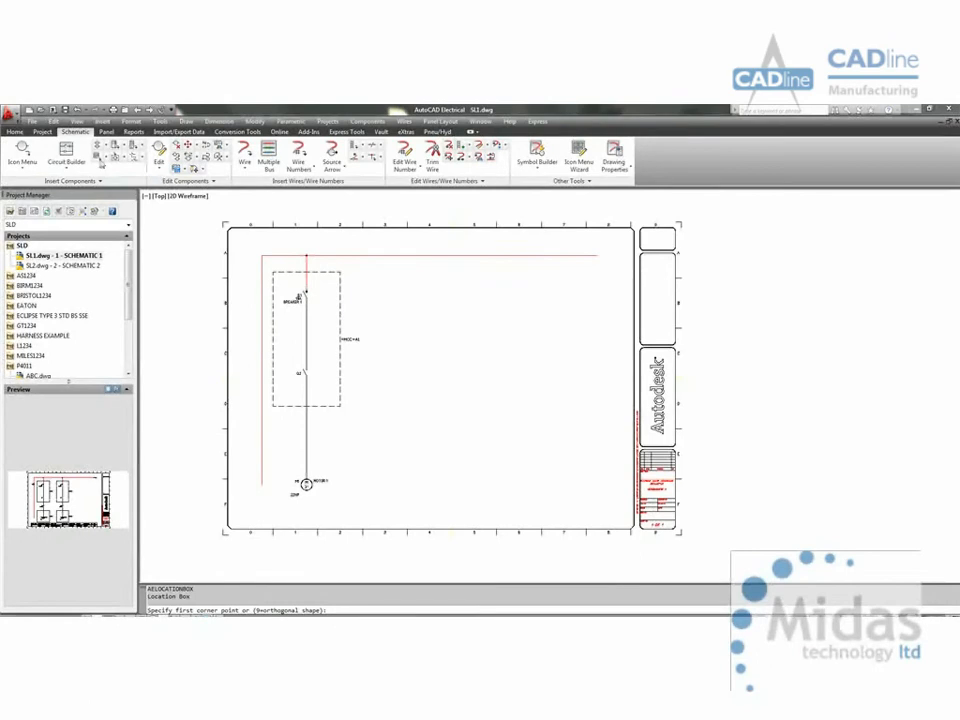
key("Escape")
key("Return")
left_click(273, 456)
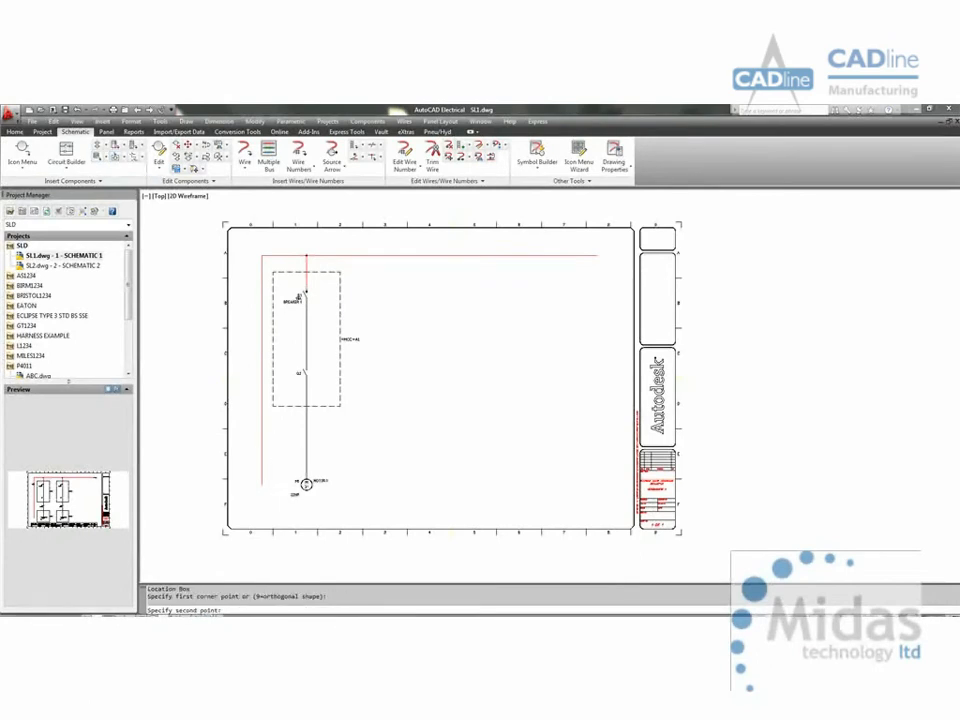
left_click(340, 506)
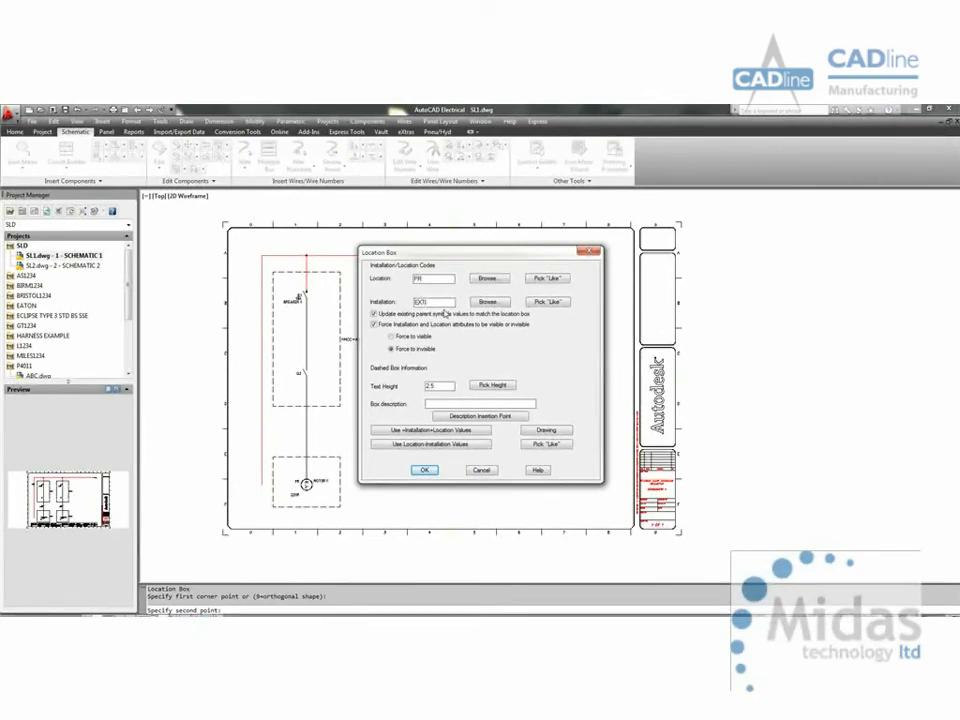
left_click(438, 430)
left_click(480, 416)
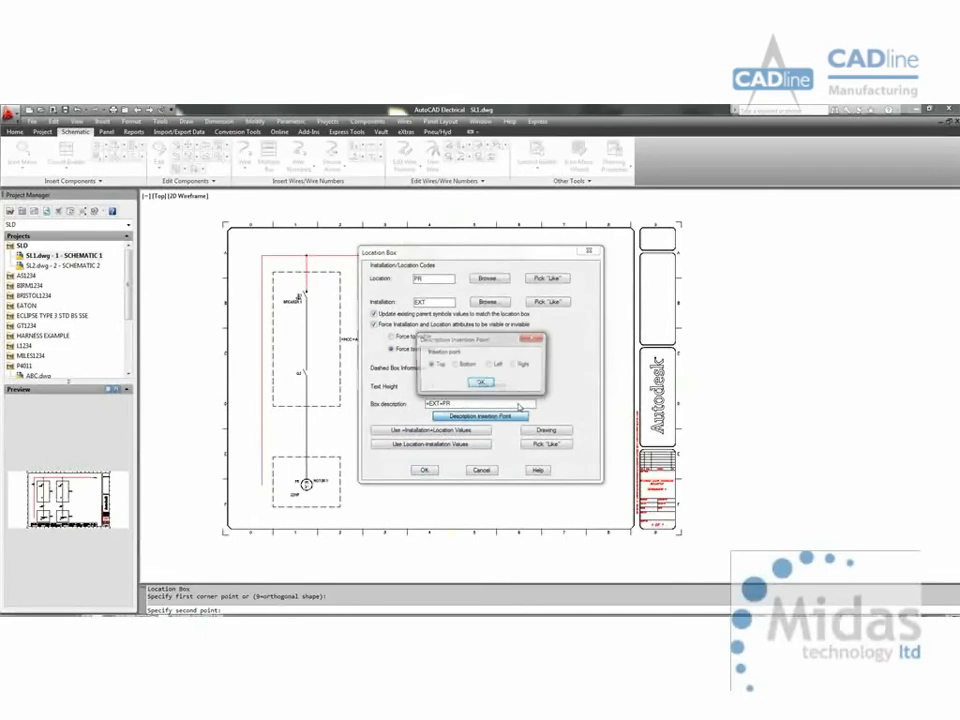
left_click(480, 384)
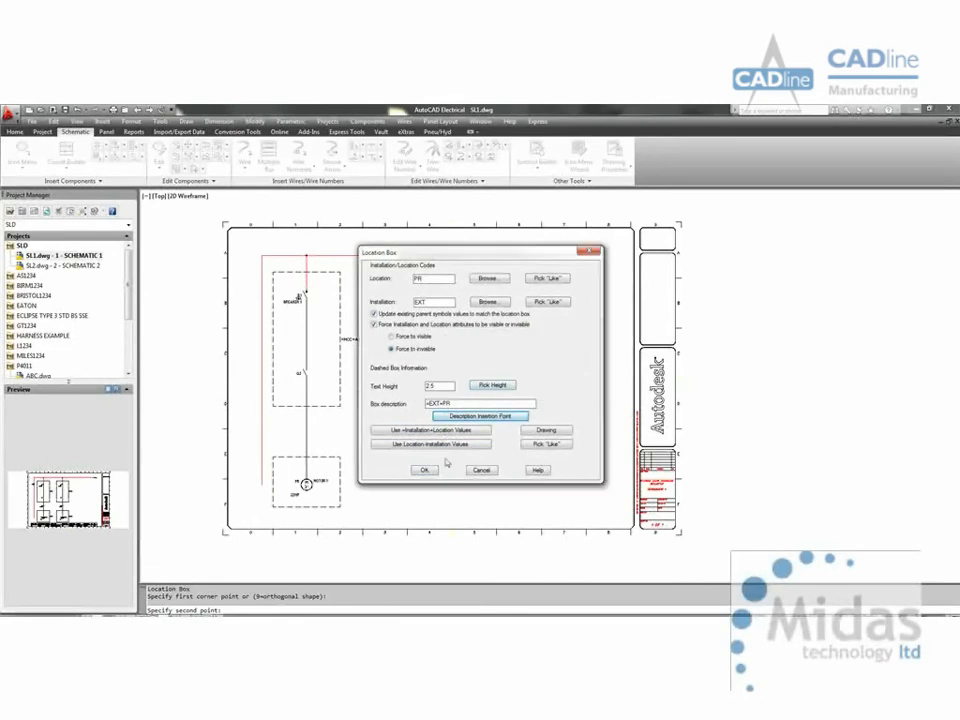
left_click(365, 529)
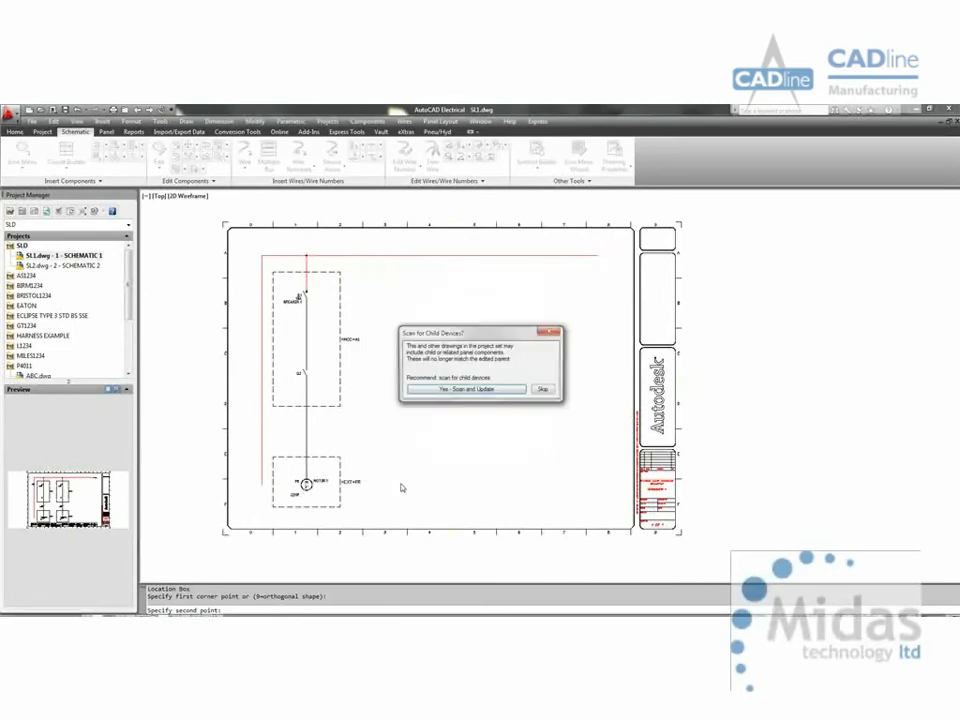
left_click(462, 389)
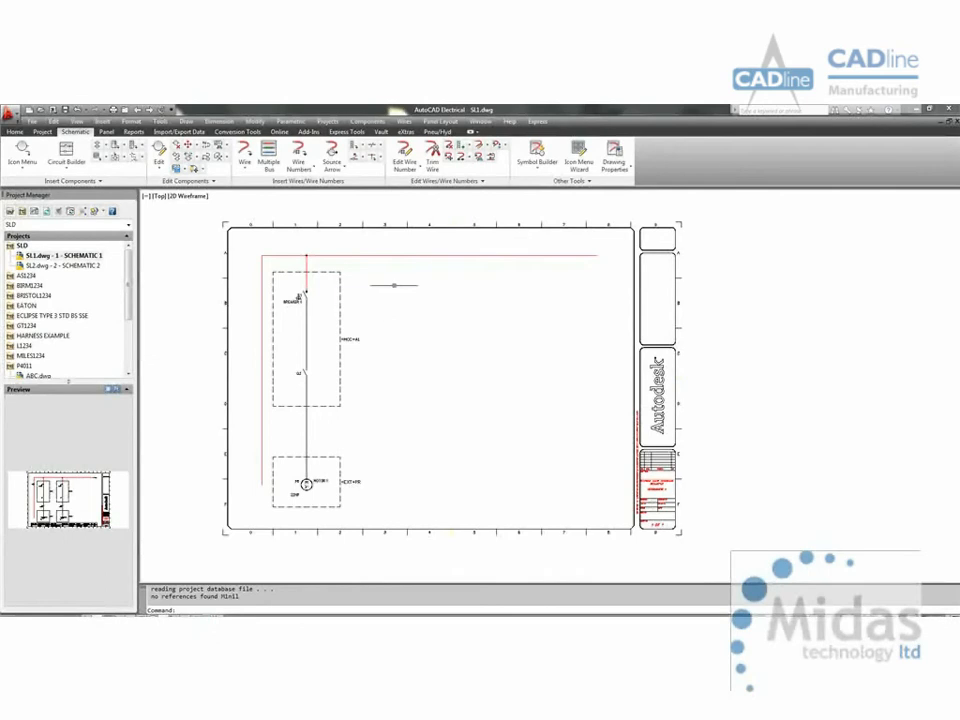
Step: Insert a one-line disconnect symbol on the vertical left busbar, level with the breaker
right_click(267, 296)
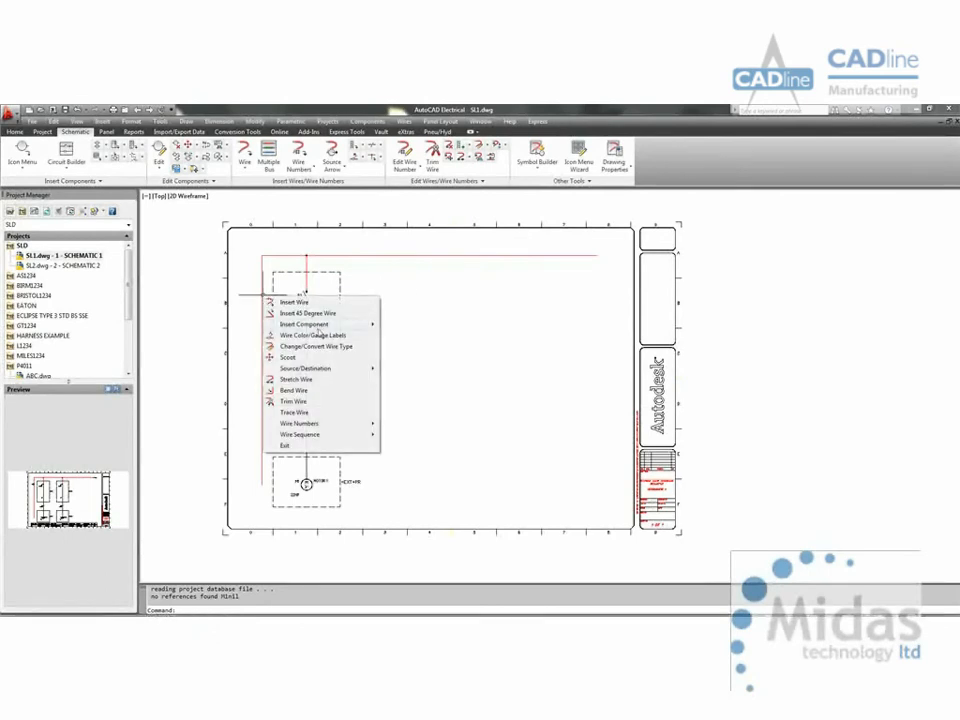
mouse_move(305, 324)
left_click(430, 320)
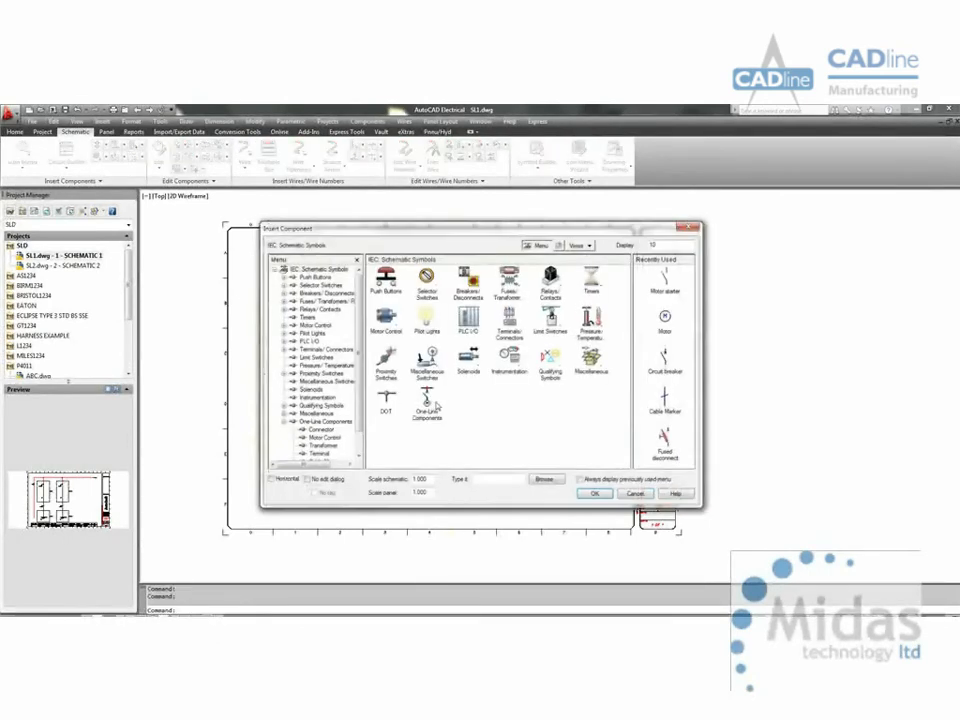
left_click(436, 403)
left_click(427, 279)
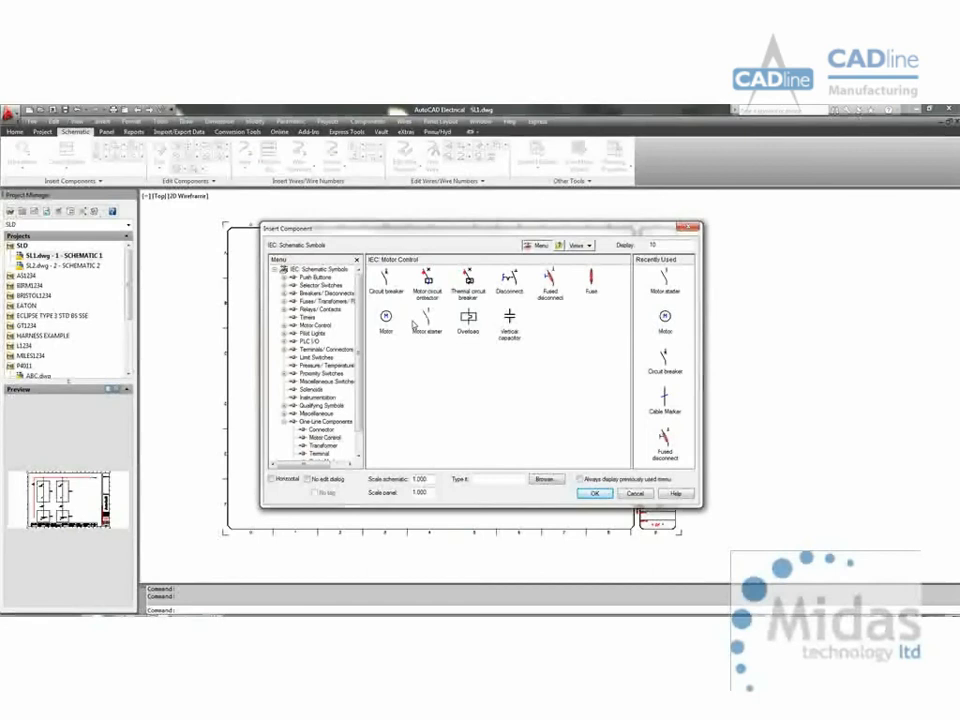
double_click(509, 281)
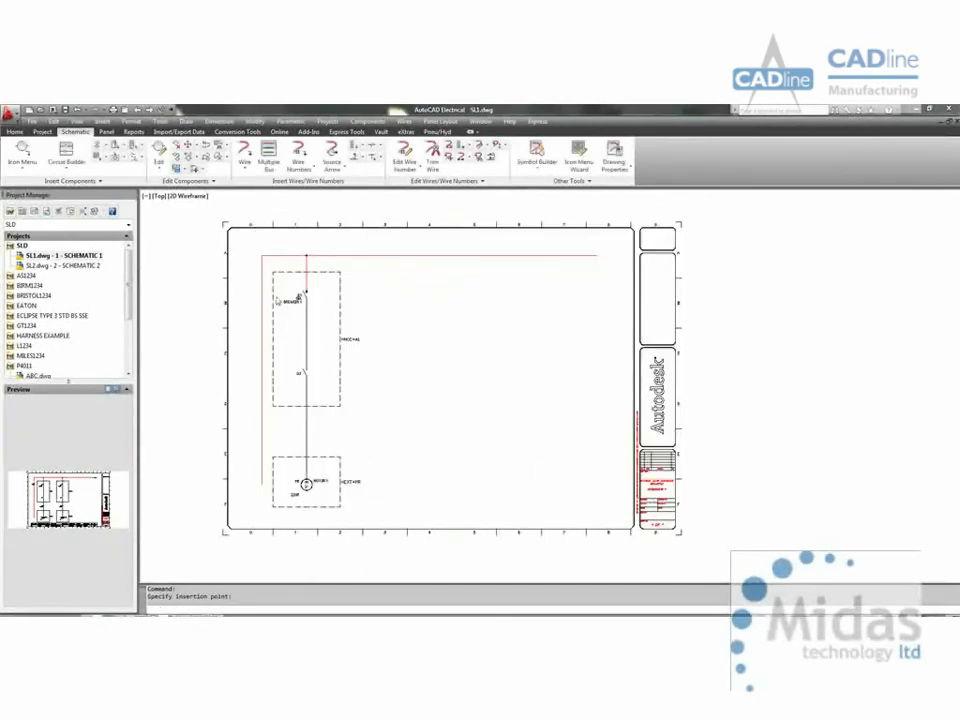
left_click(260, 293)
left_click(501, 489)
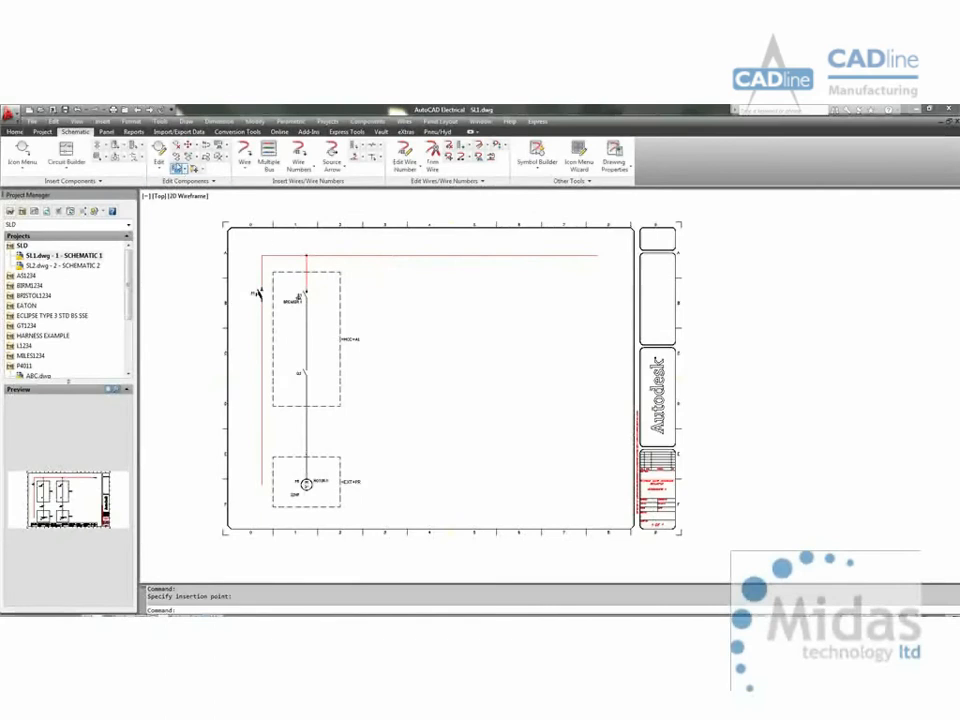
Step: Copy the whole motor branch with both location boxes, from its busbar junction to a point farther right on the horizontal busbar
left_click(176, 169)
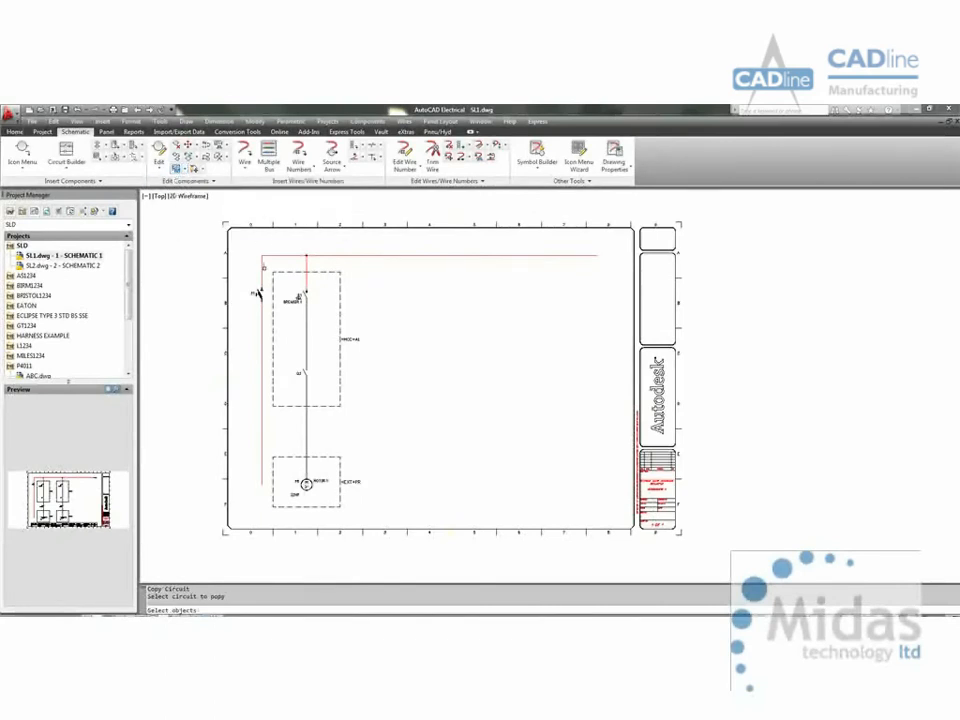
left_click(267, 244)
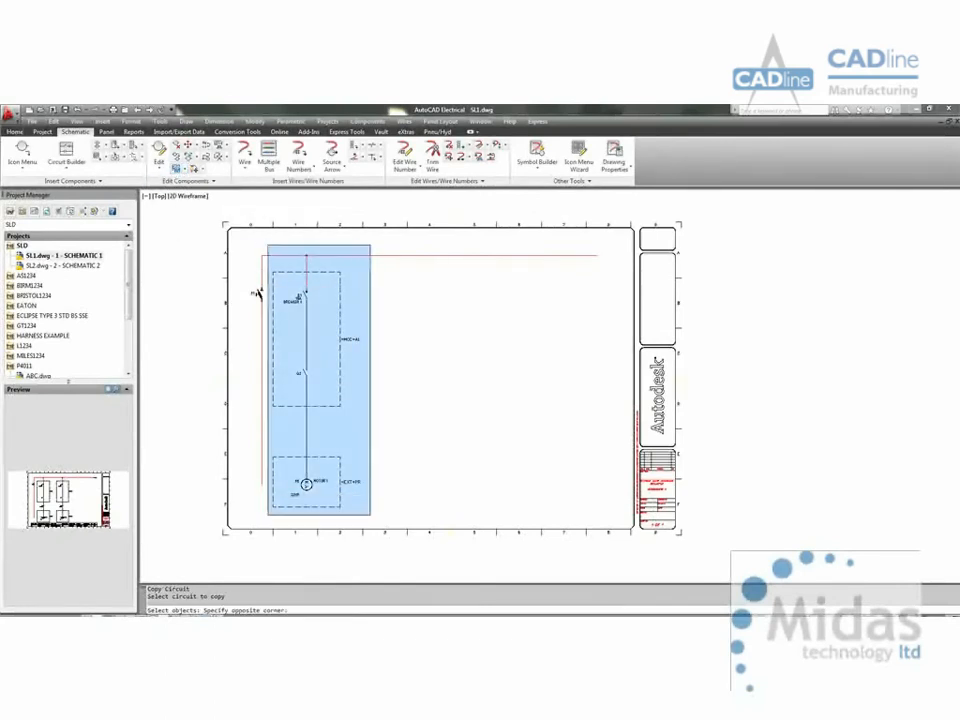
left_click(370, 514)
key("Return")
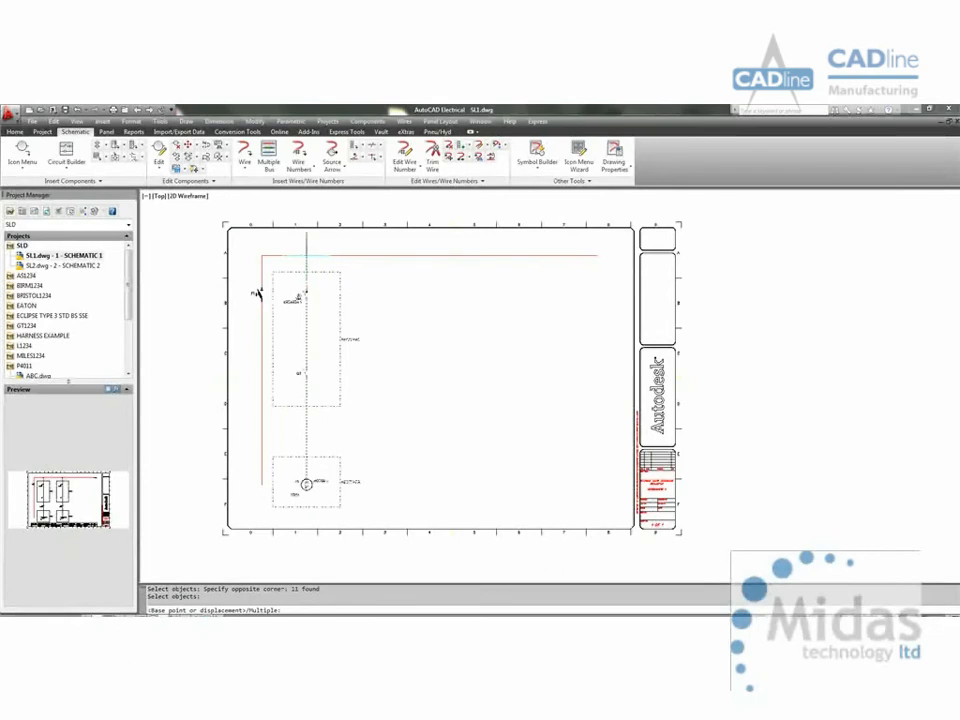
left_click(306, 257)
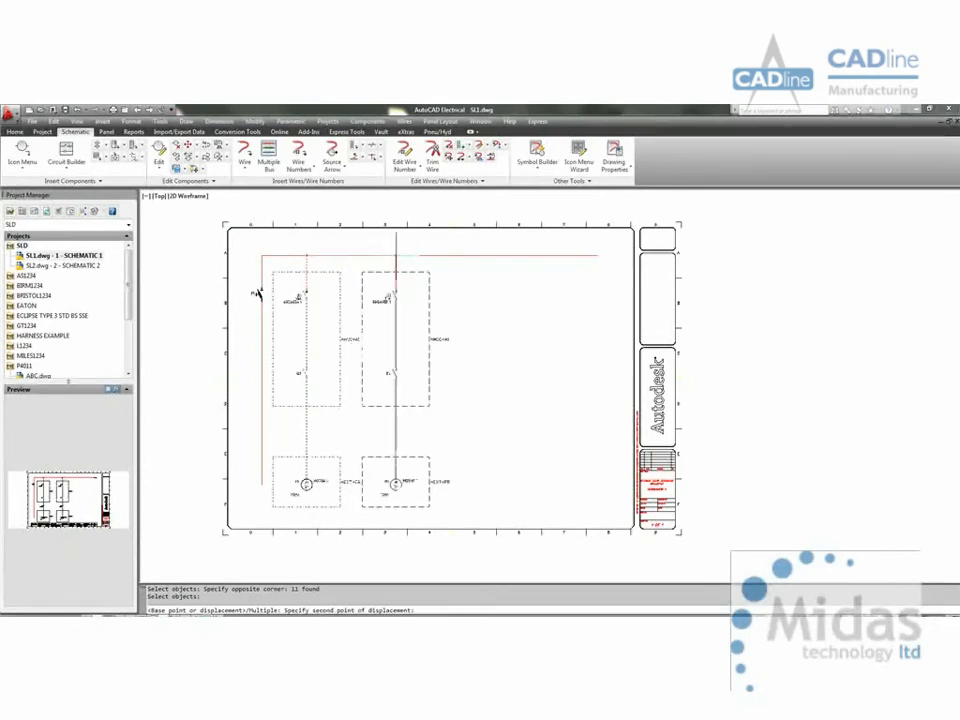
left_click(400, 257)
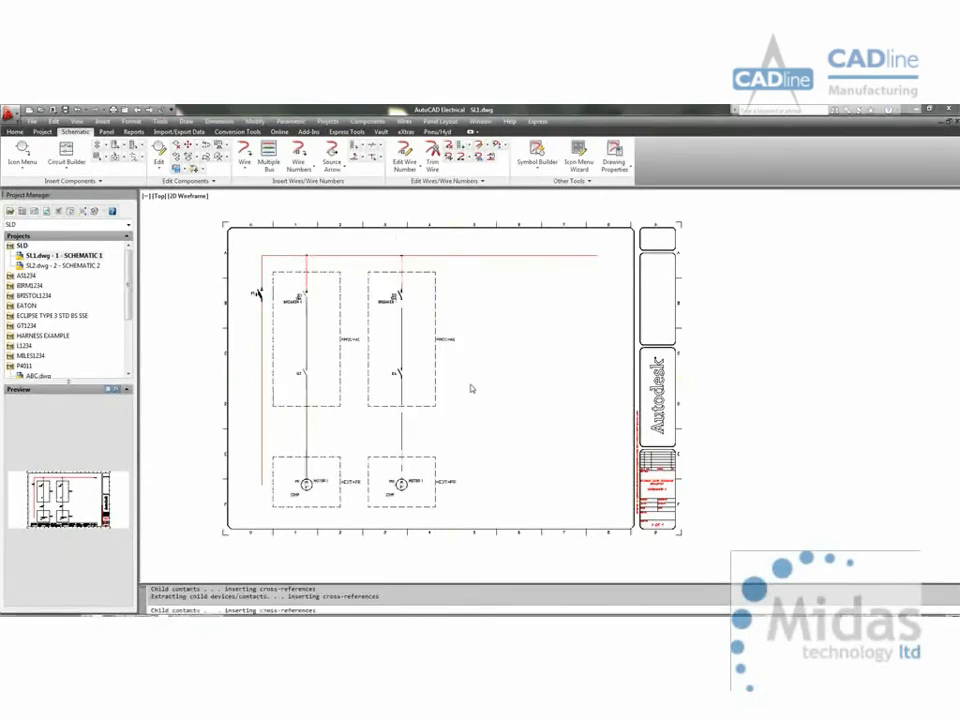
scroll(400, 317, "up", 6)
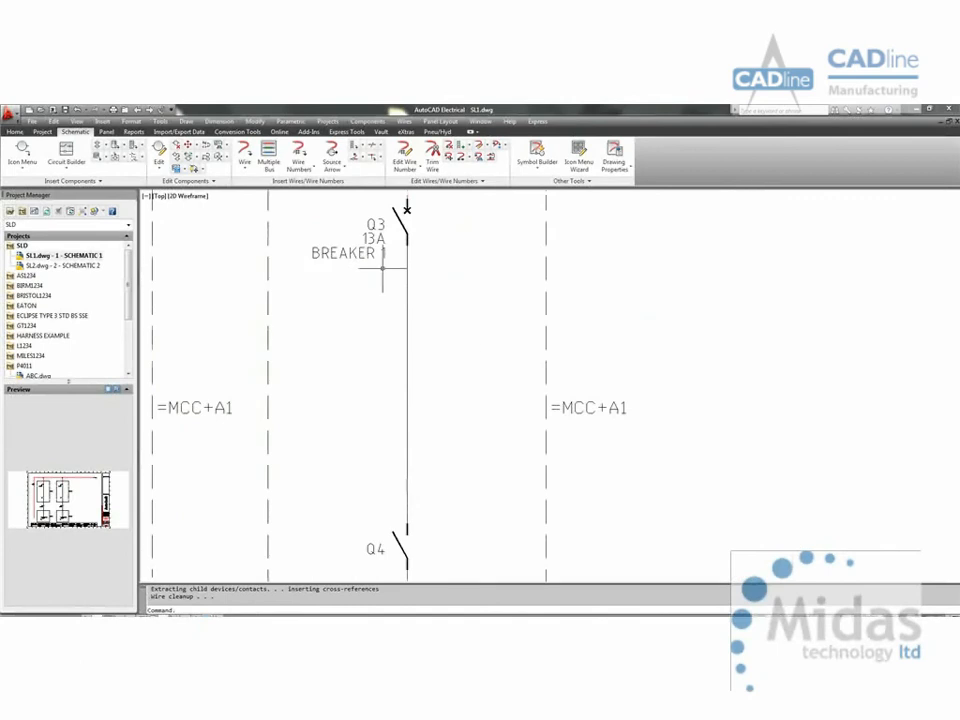
Step: Change the copied upper location box to location A2 with description =MCC+A2, updating its child devices
scroll(381, 274, "down", 4)
middle_click_drag(397, 299, 378, 317)
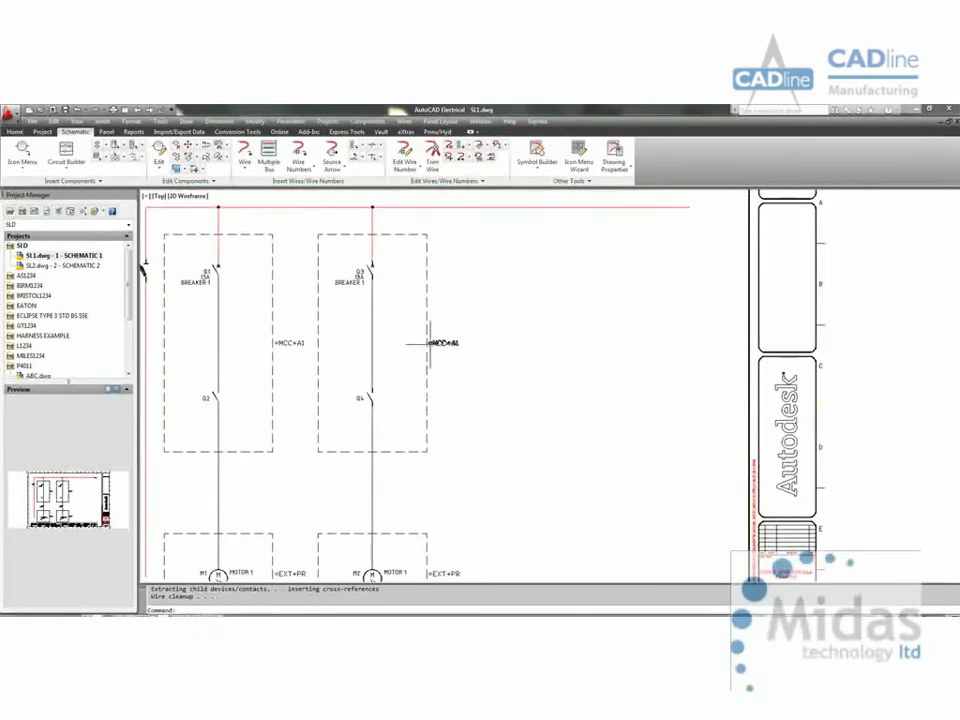
left_click(445, 349)
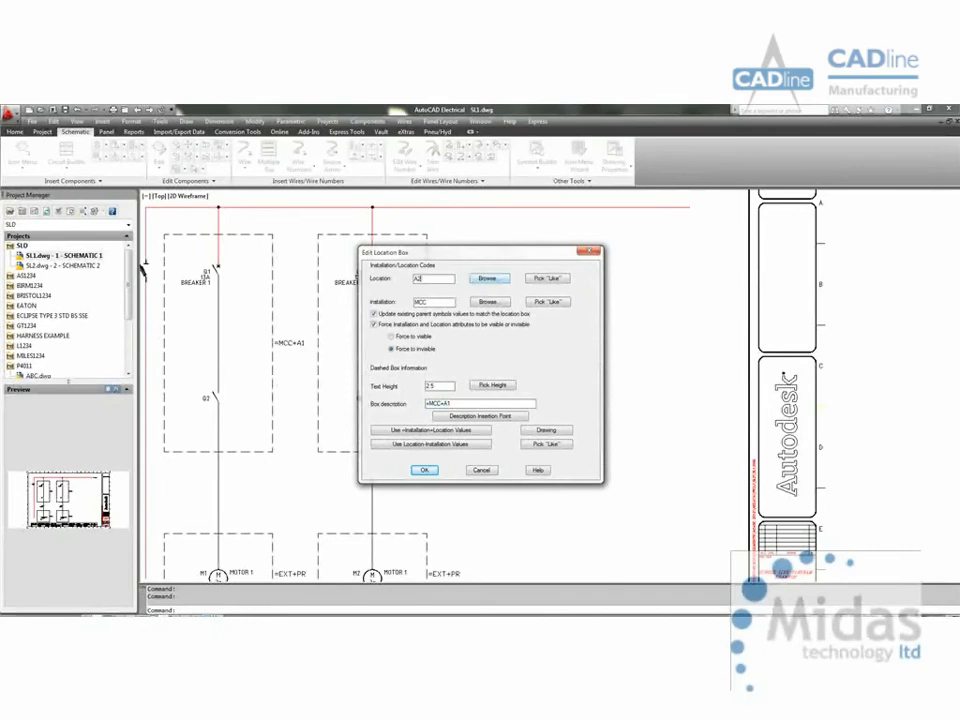
left_click(455, 433)
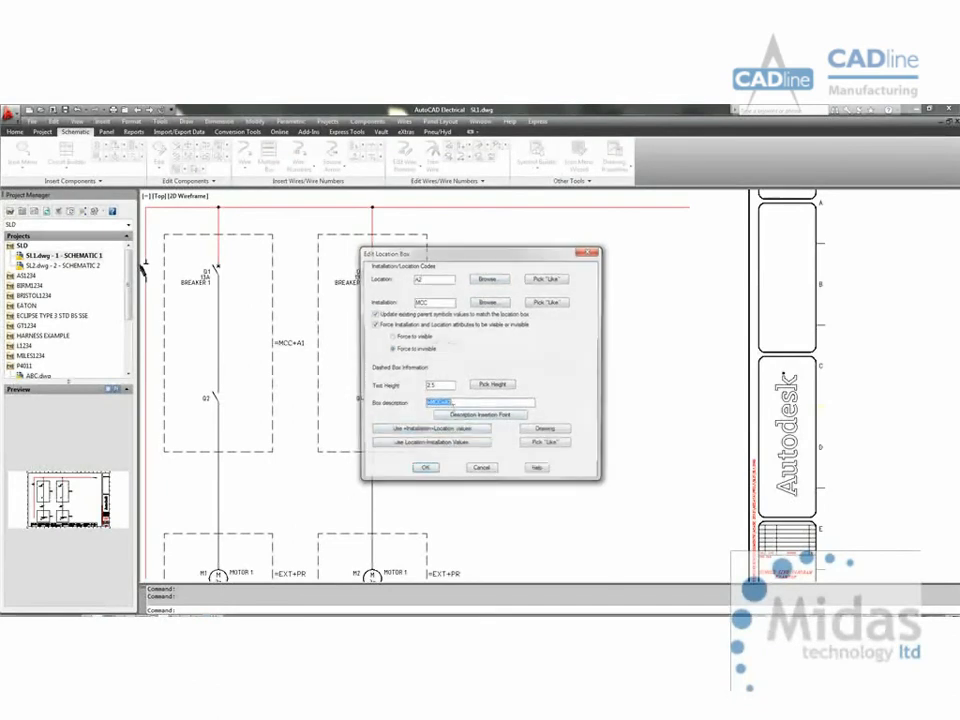
left_click(434, 472)
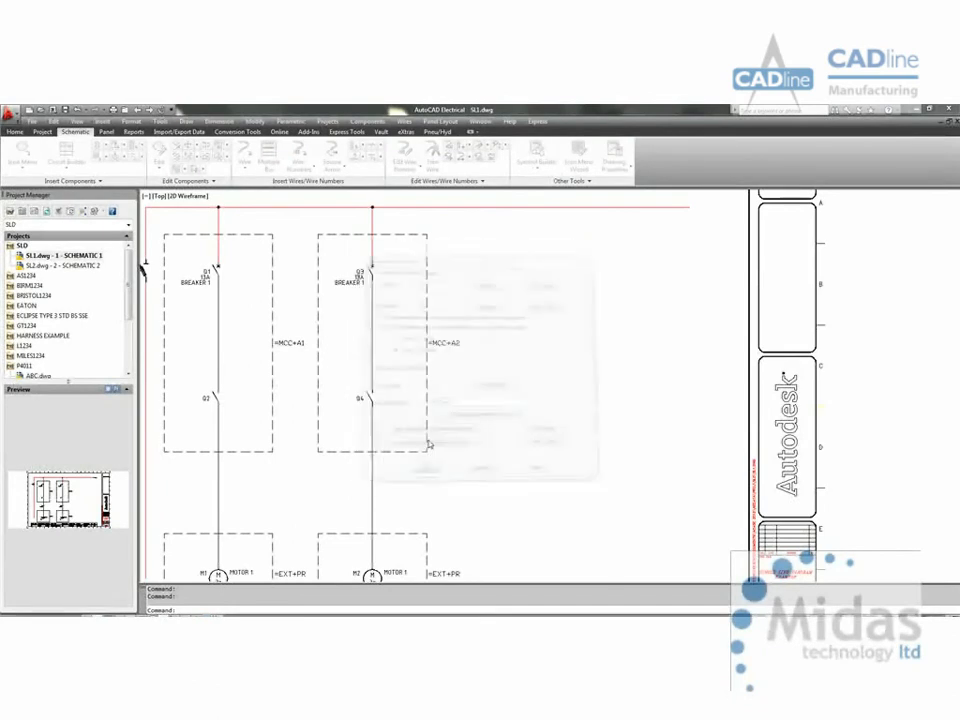
left_click(428, 400)
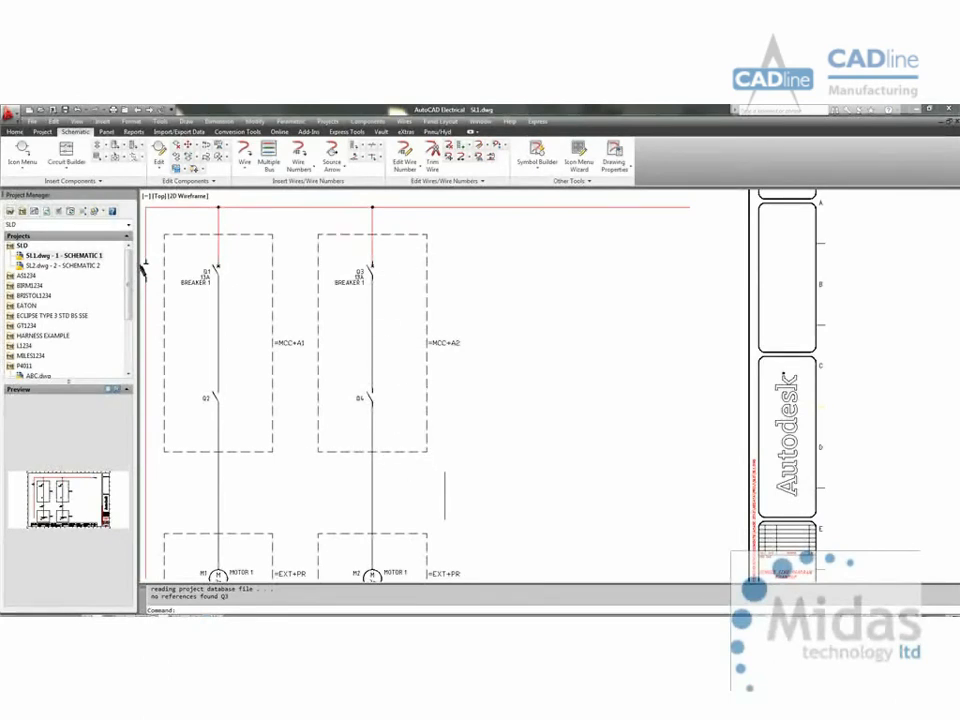
Step: Add a source signal arrow with code BBR1 at the free end of the horizontal busbar, without inserting matching destinations
scroll(439, 487, "down", 3)
middle_click_drag(439, 483, 423, 457)
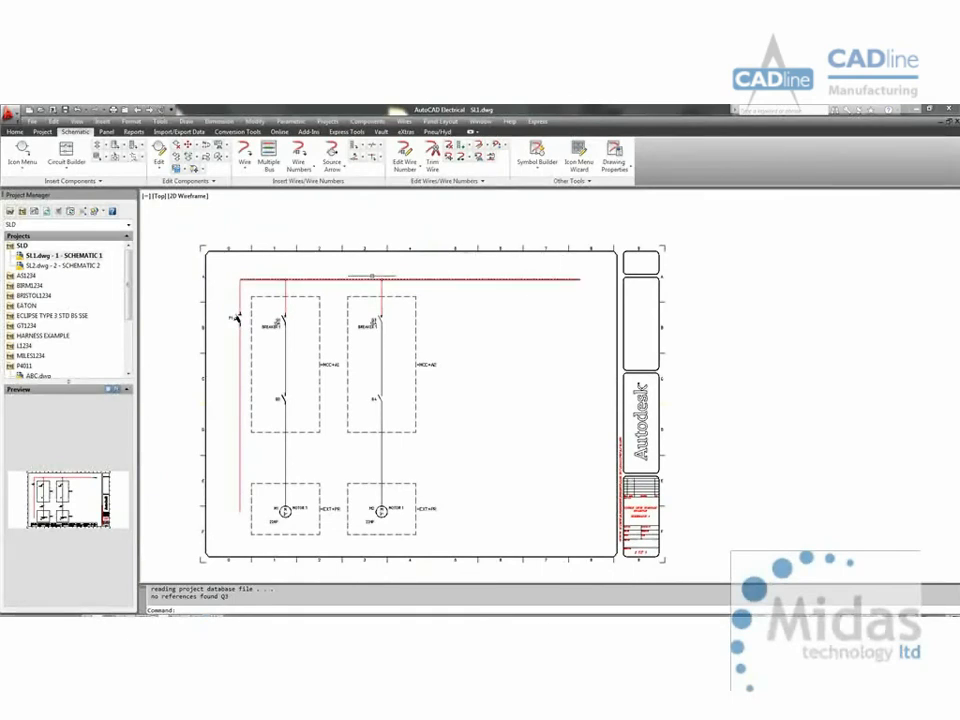
right_click(573, 281)
mouse_move(648, 356)
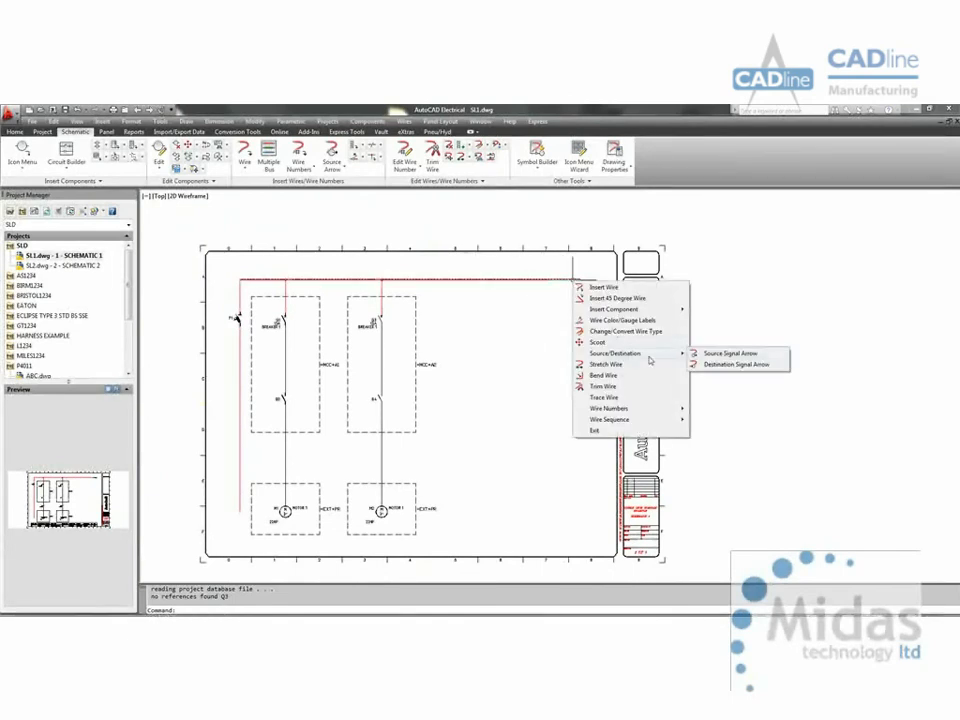
left_click(730, 353)
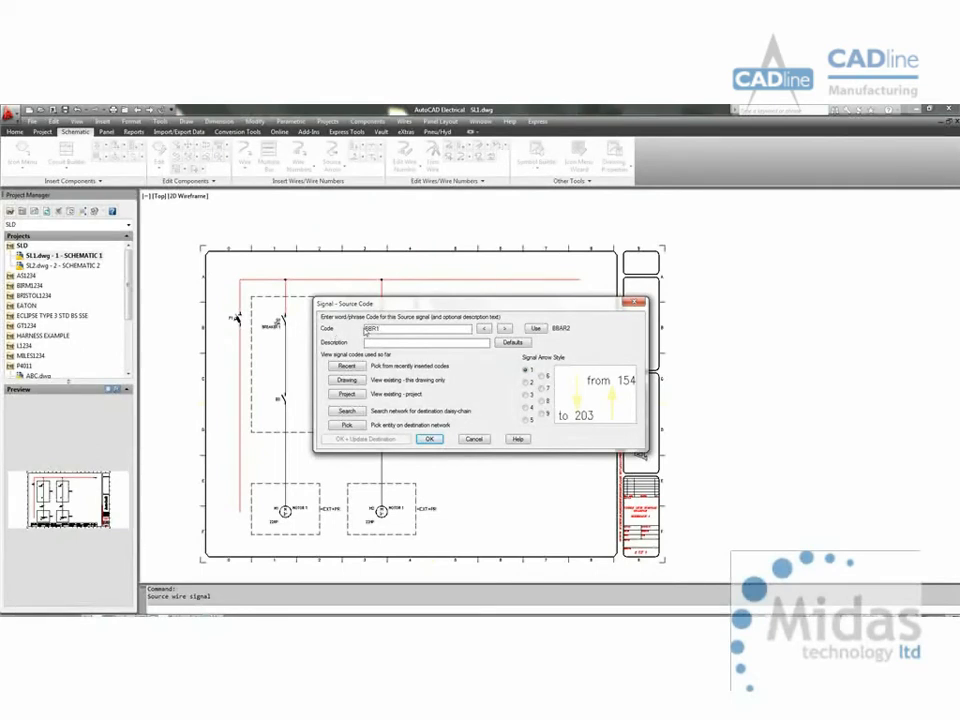
left_click(428, 440)
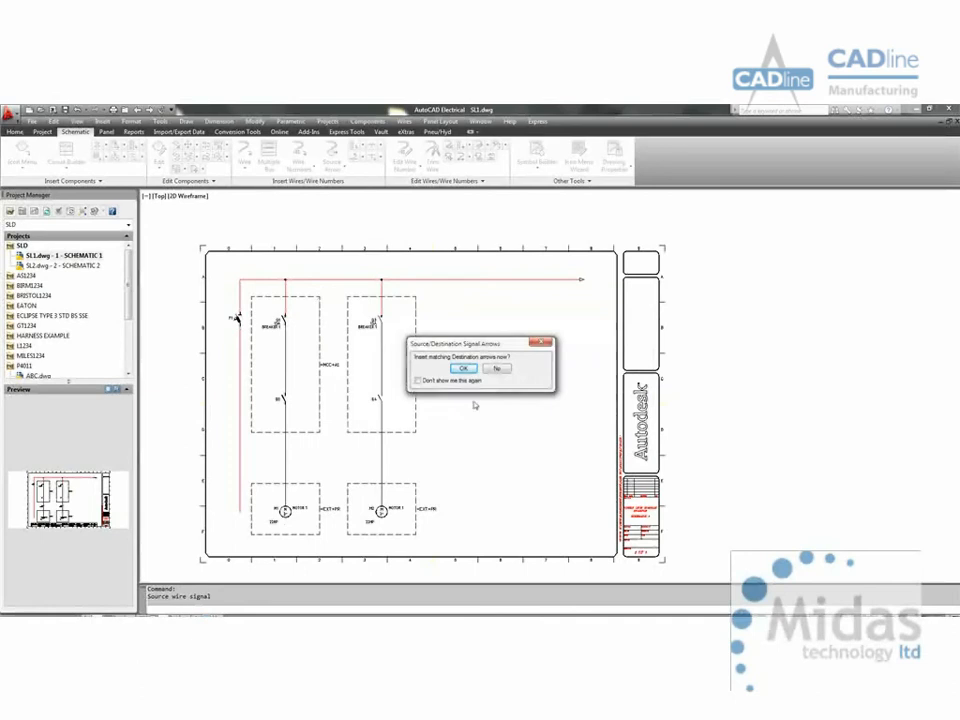
left_click(497, 368)
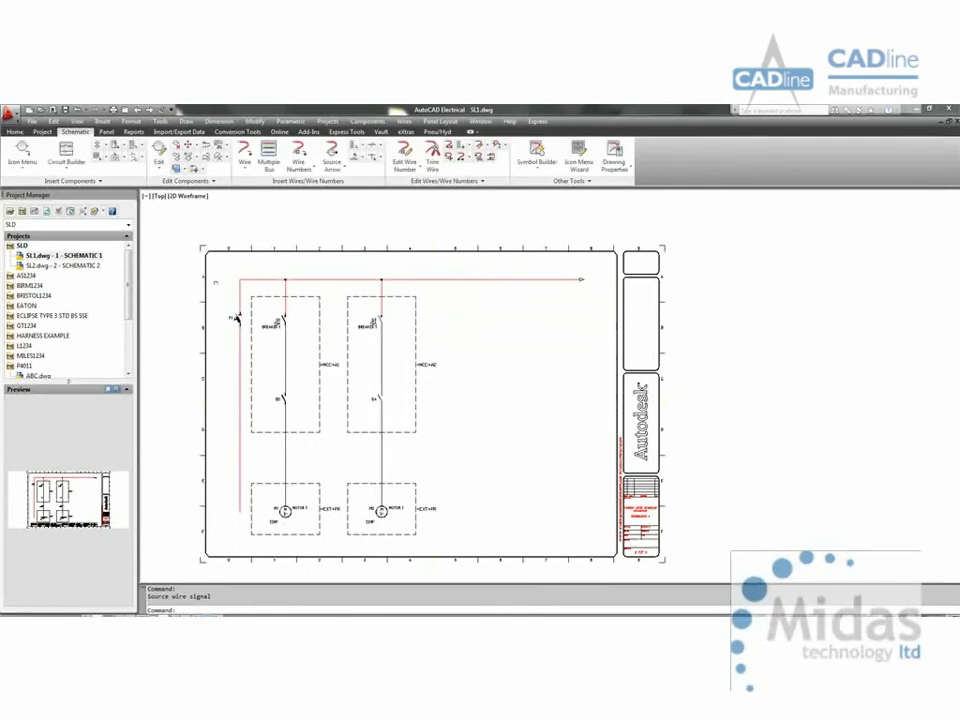
Step: Open SL2.dwg and draw a horizontal BUSBARS wire across the upper part of the sheet, from column 0 to column 8
double_click(70, 266)
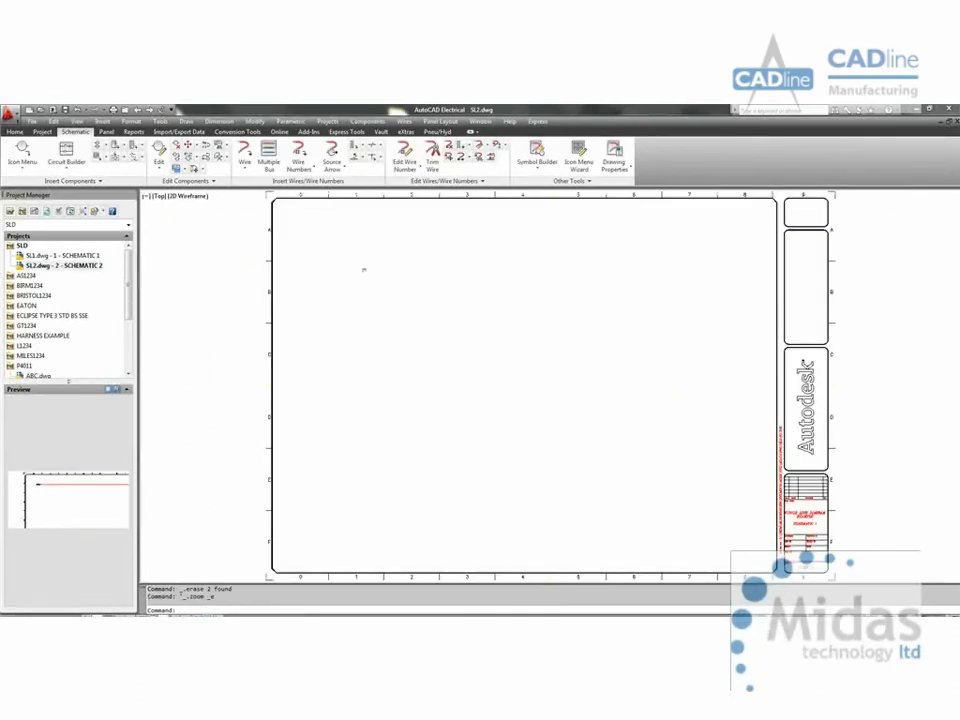
left_click(244, 155)
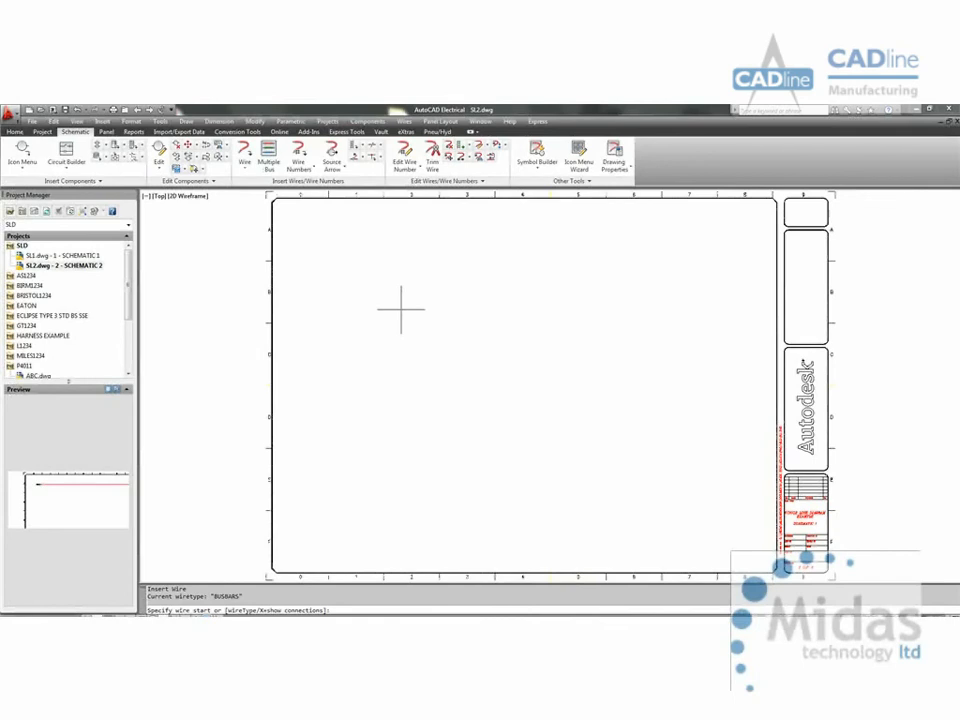
left_click(318, 229)
left_click(724, 229)
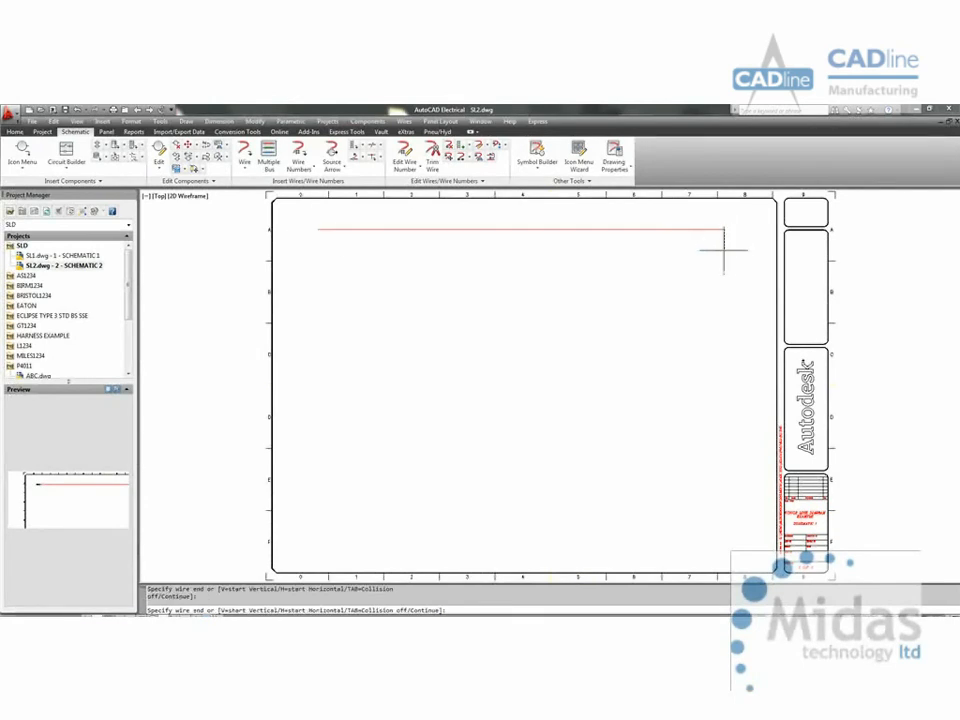
key("Escape")
Step: Add a destination signal arrow with the recent code BBR1 at the start of the SL2.dwg busbar, updating the source
right_click(320, 229)
mouse_move(393, 304)
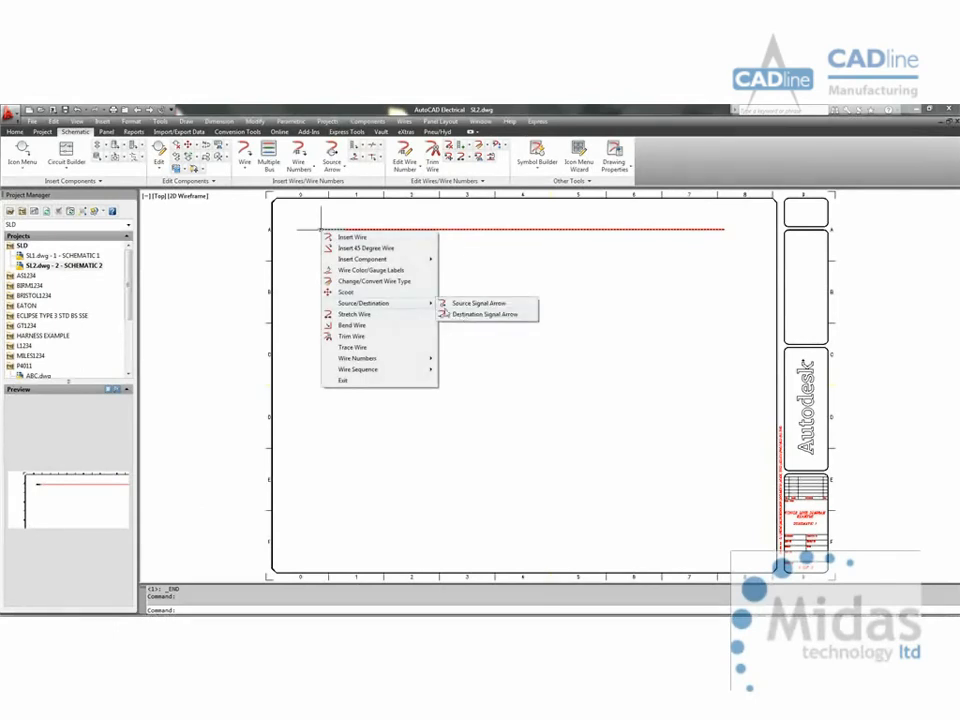
left_click(455, 315)
left_click(362, 356)
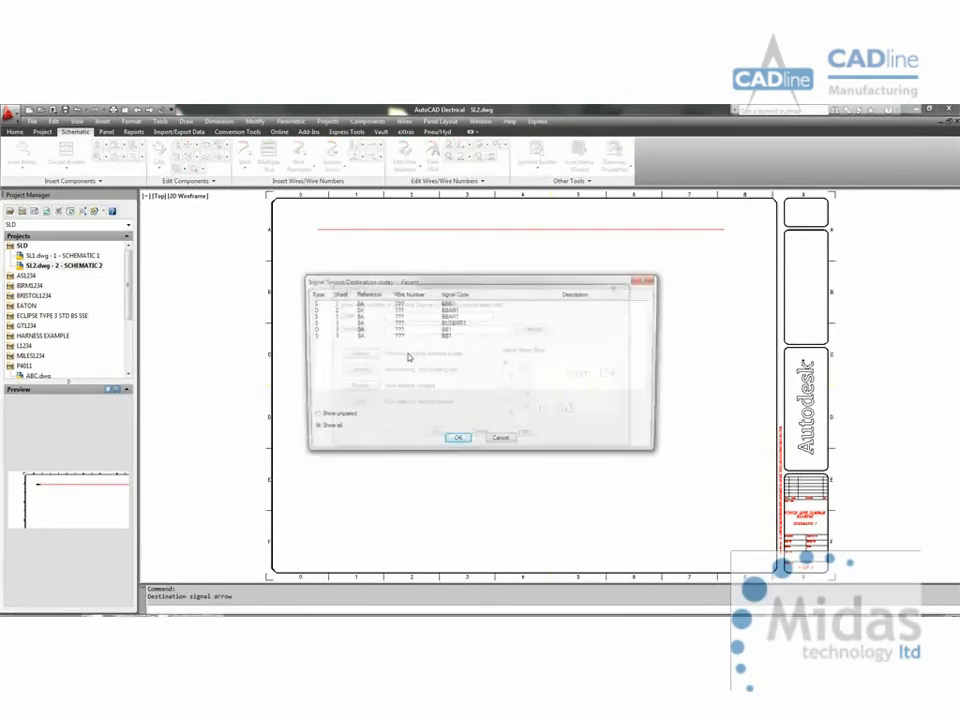
double_click(418, 305)
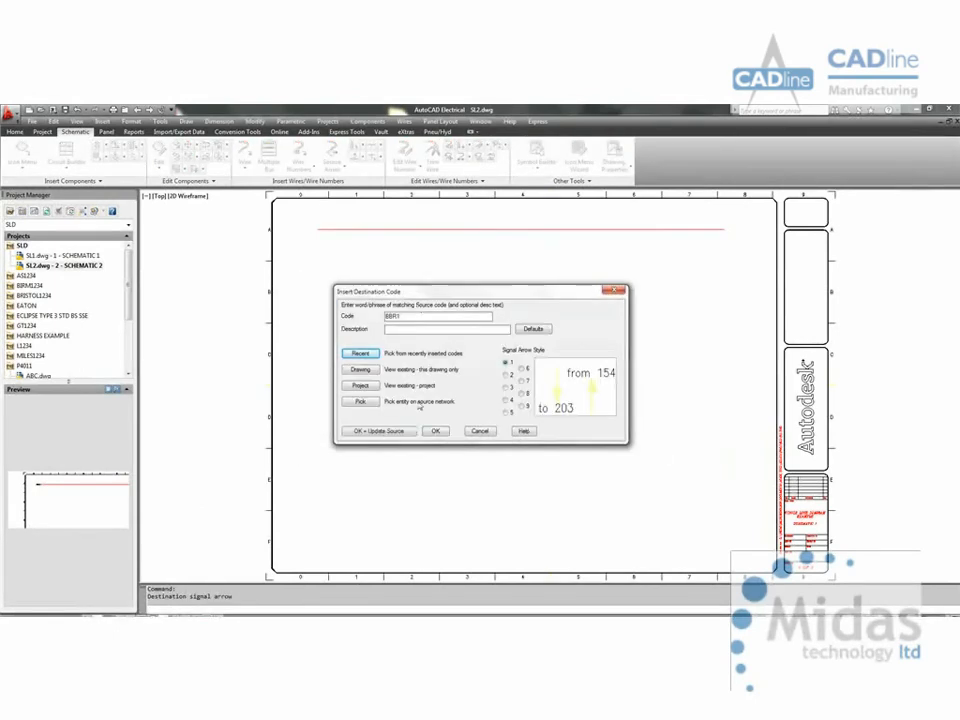
left_click(381, 431)
Step: Surf from the destination arrow to its source reference in SL1.dwg, saving SL2.dwg on the way
scroll(347, 253, "up", 5)
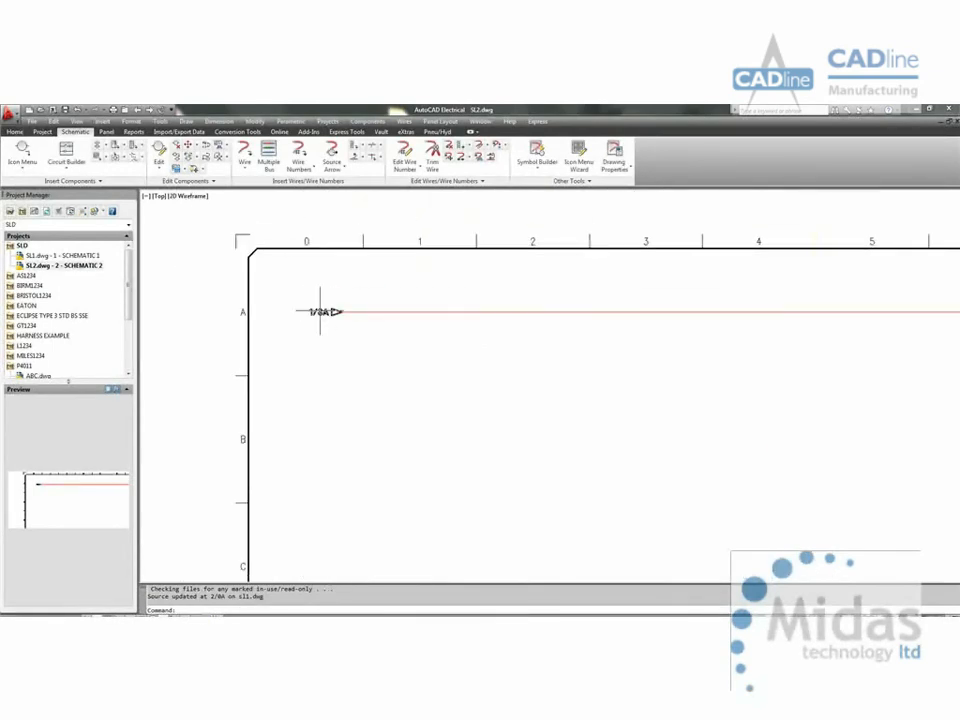
right_click(320, 311)
left_click(343, 406)
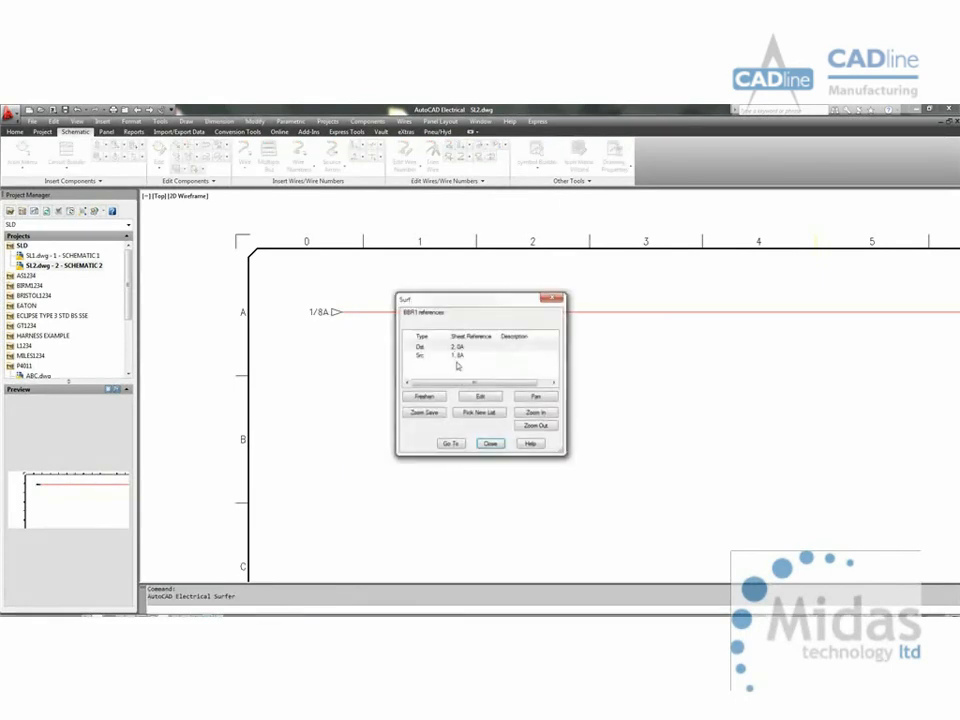
double_click(456, 356)
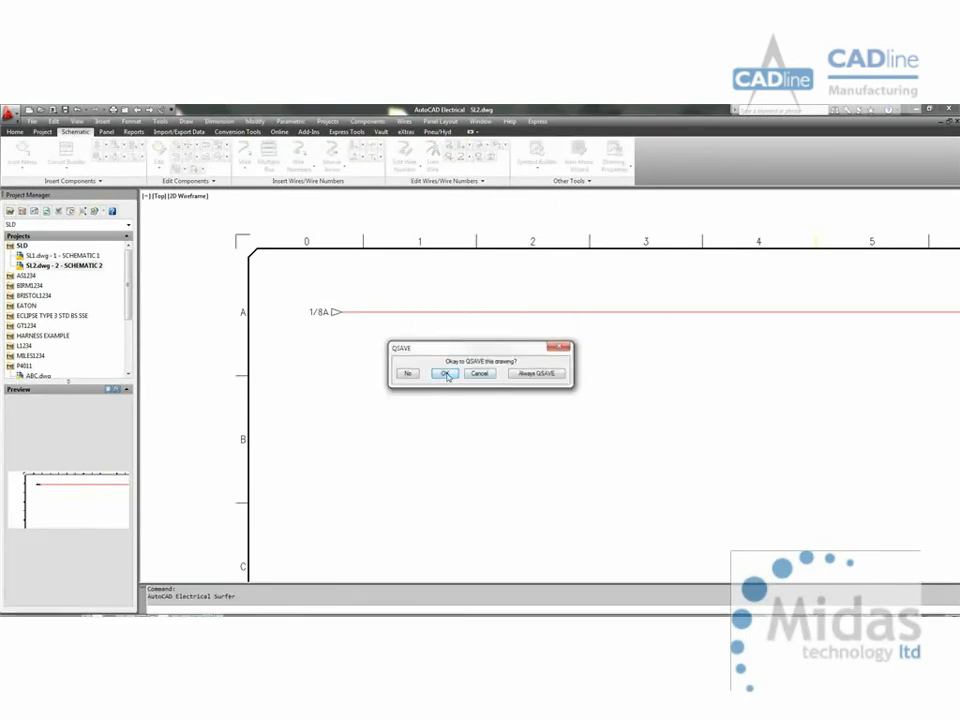
left_click(446, 373)
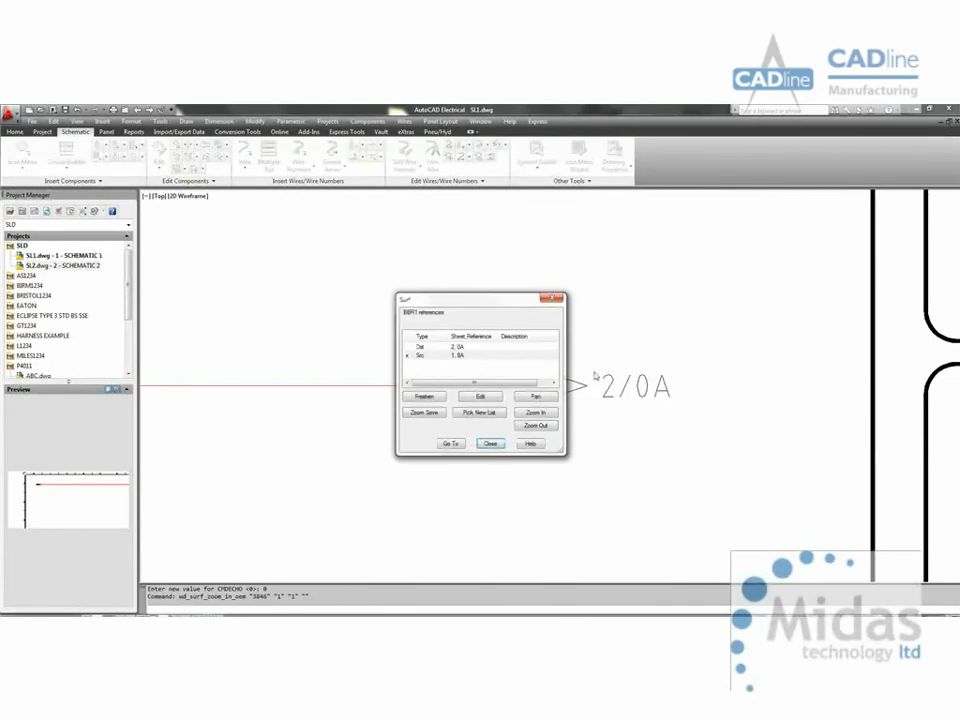
left_click(497, 445)
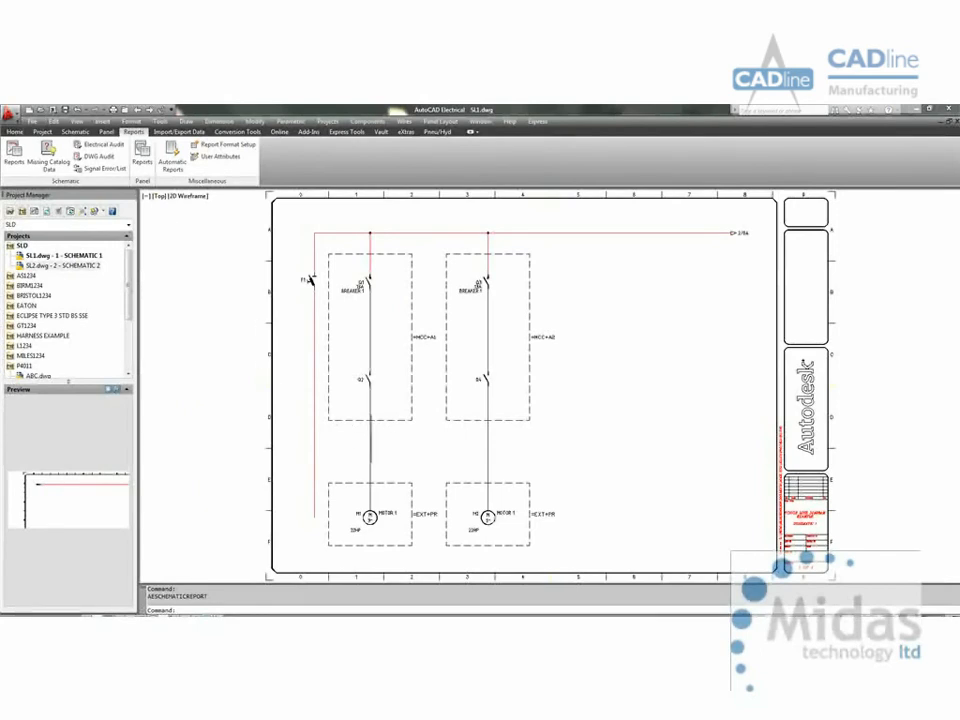
Step: Insert a one-line cable marker on the first branch's wire, between the two location boxes
right_click(368, 446)
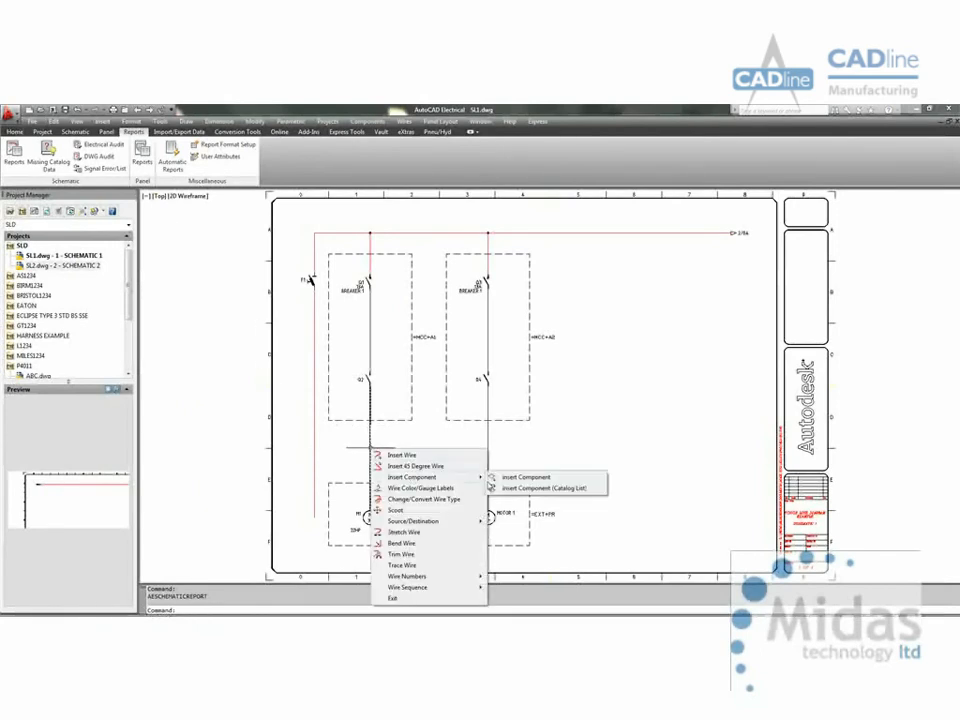
left_click(505, 478)
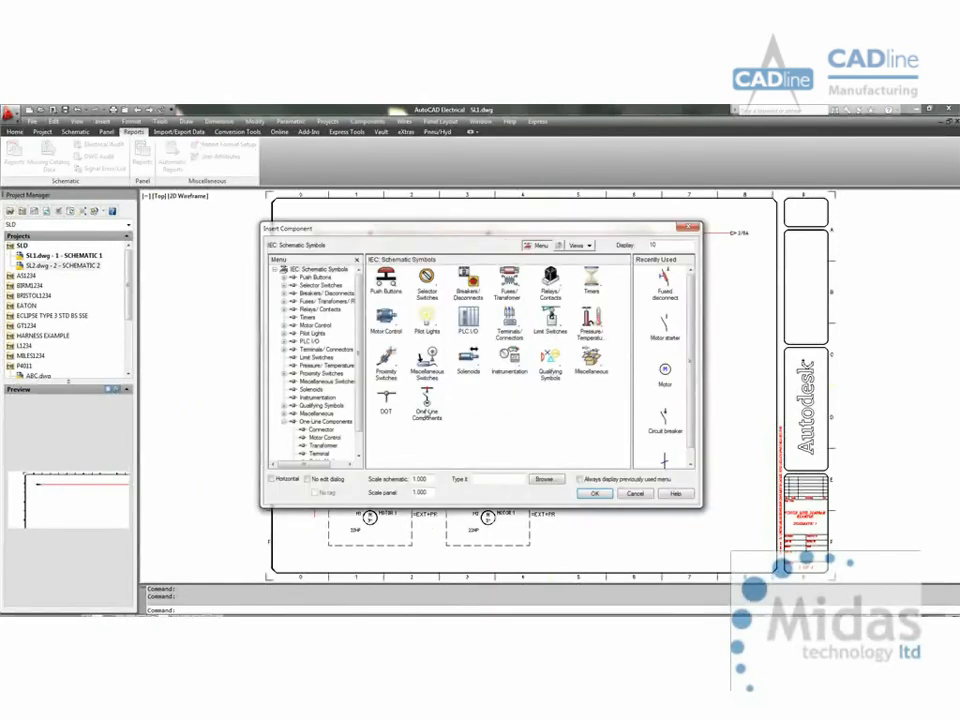
left_click(428, 402)
left_click(558, 279)
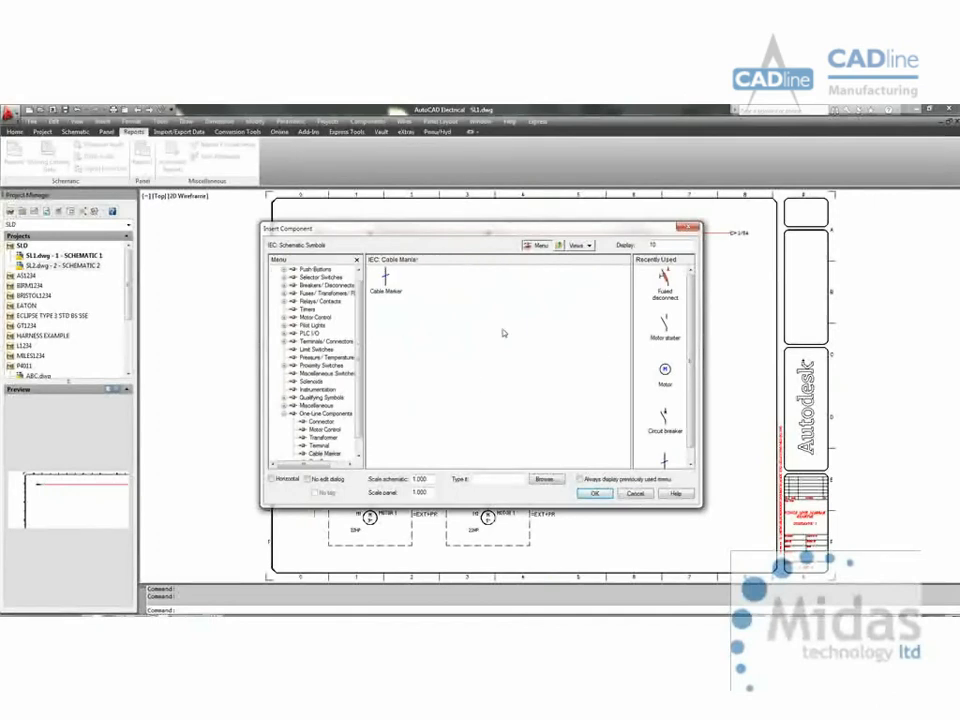
double_click(398, 285)
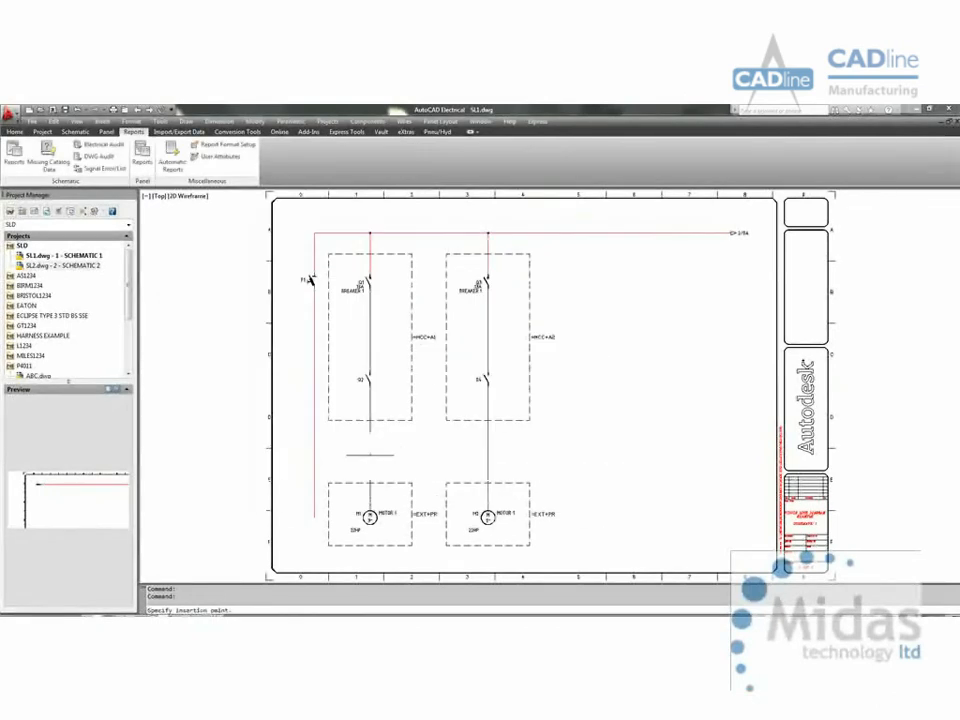
left_click(372, 458)
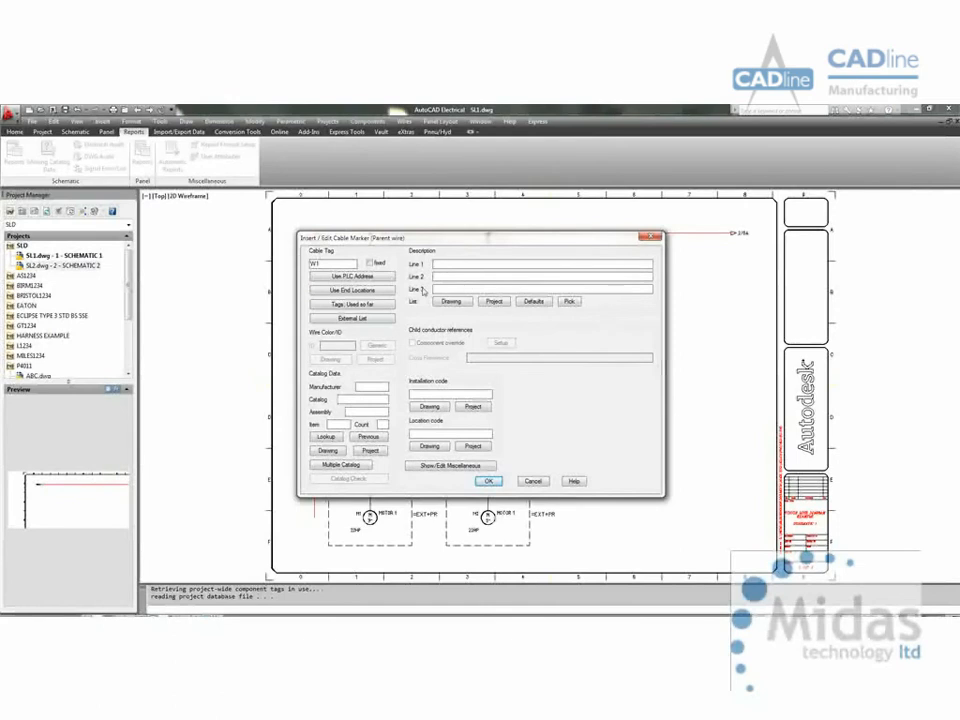
Step: Look up the cable marker's catalog data, clear the existing filters and show only manufacturer ELAND
left_click(328, 438)
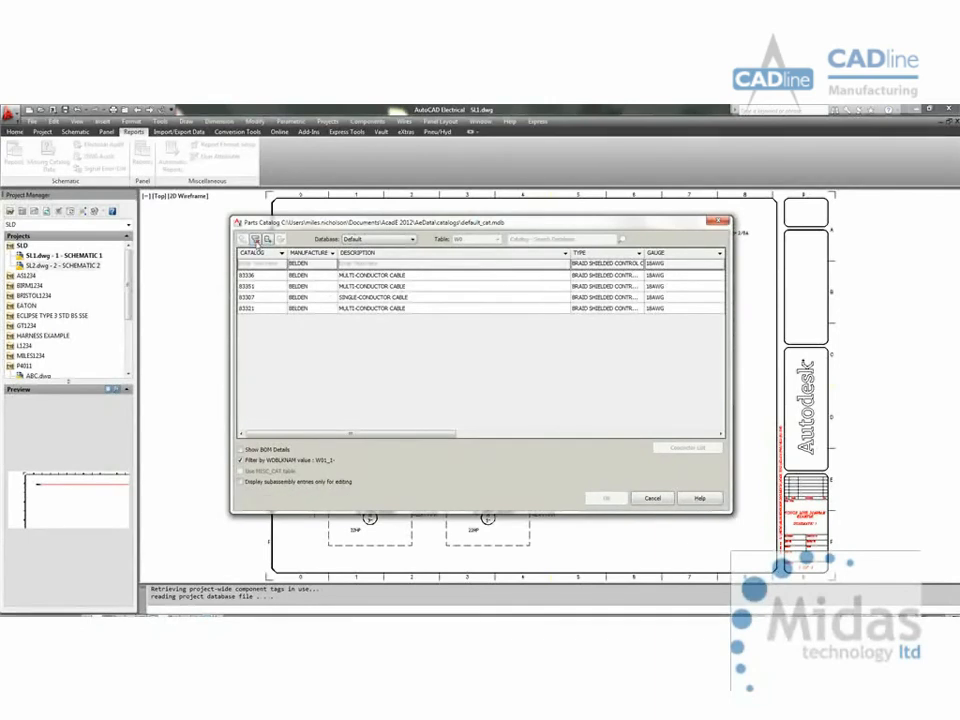
left_click(255, 239)
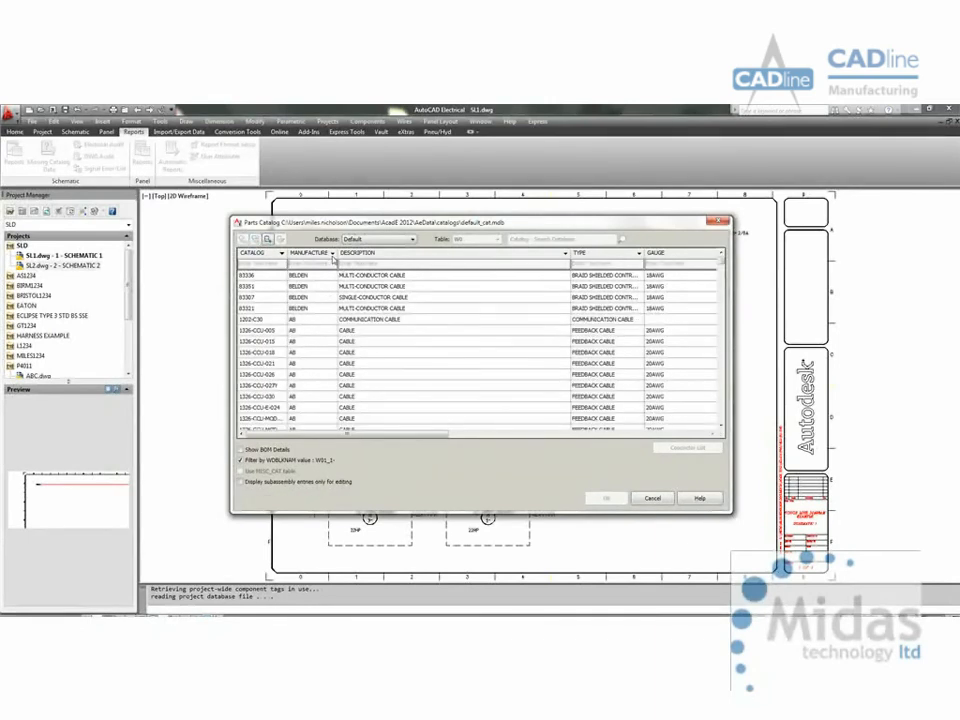
left_click(332, 253)
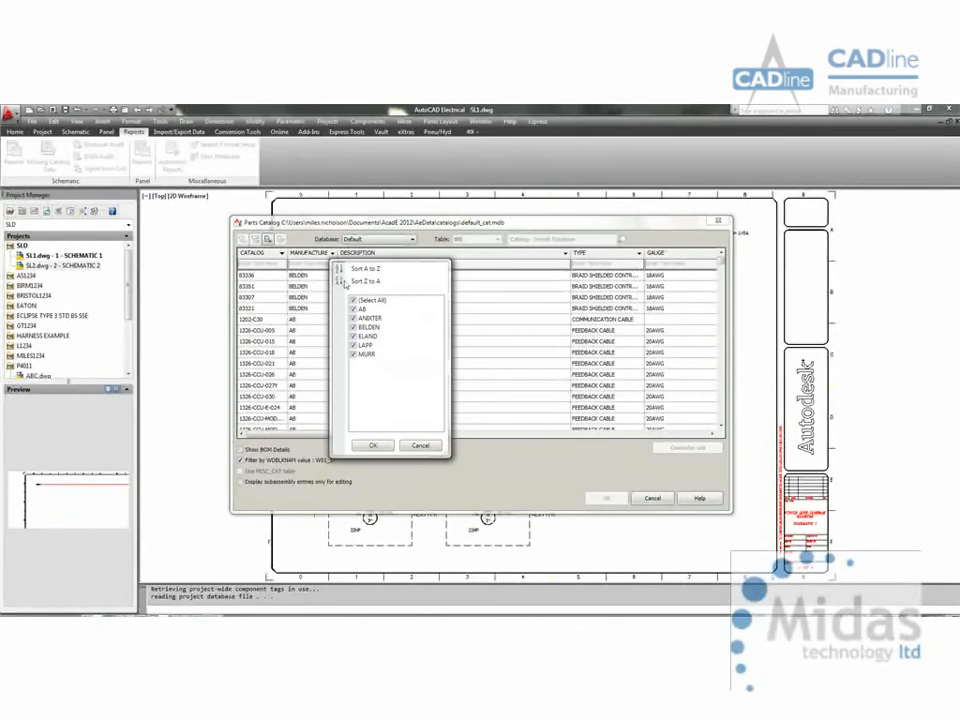
left_click(354, 301)
left_click(354, 336)
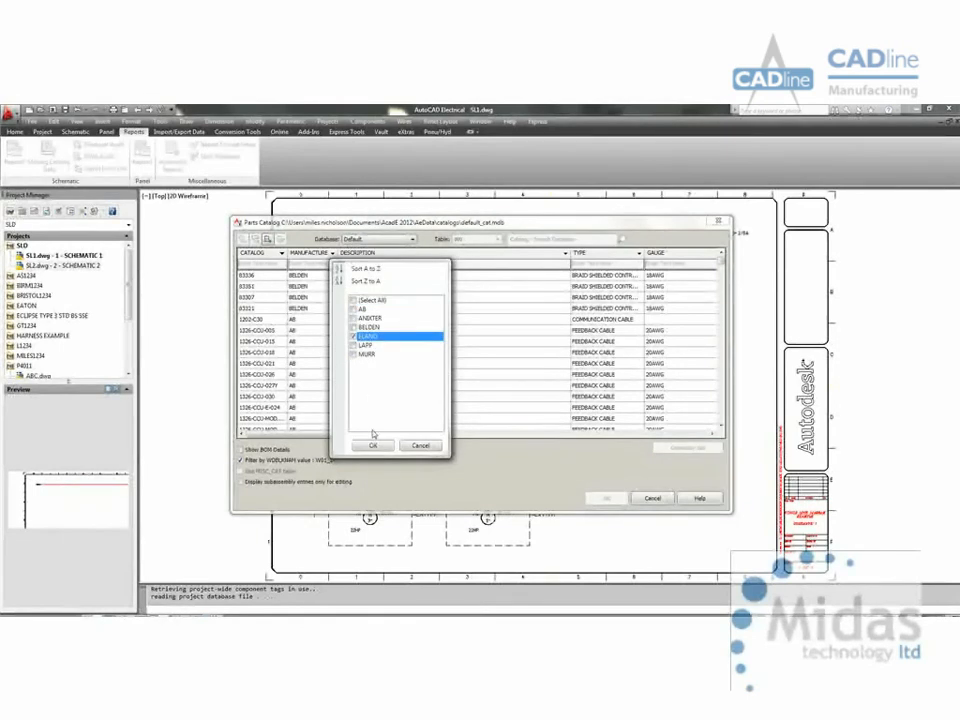
left_click(372, 446)
Step: Assign the ELAND cable A5J410 (SY BS6500, SY Control Flexible, gauge 10) to the cable marker, keeping tag W1
left_click(316, 276)
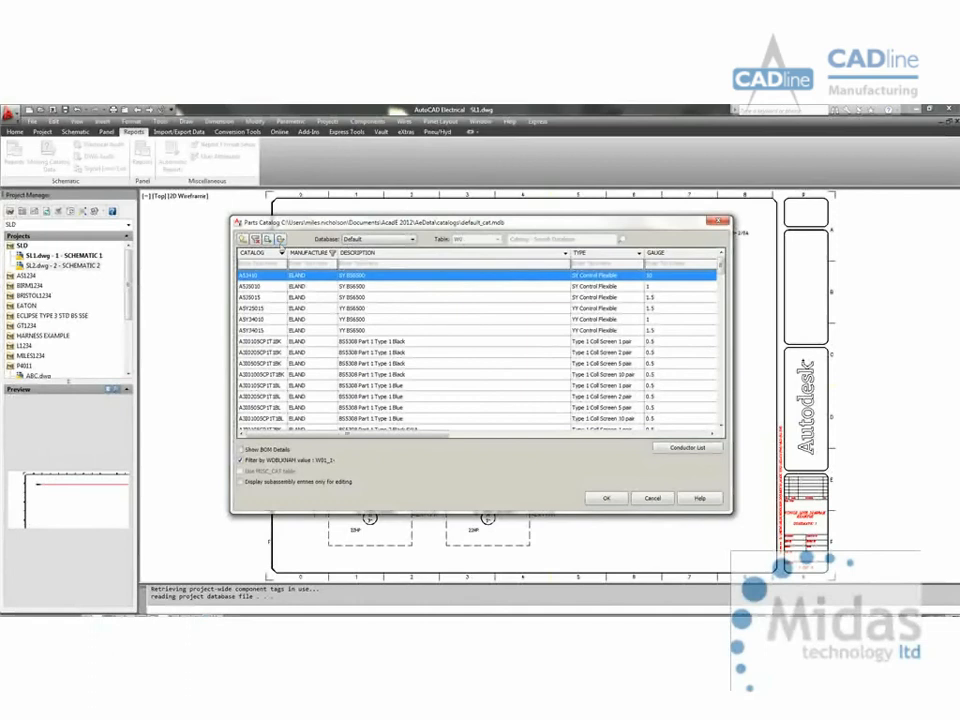
left_click(268, 240)
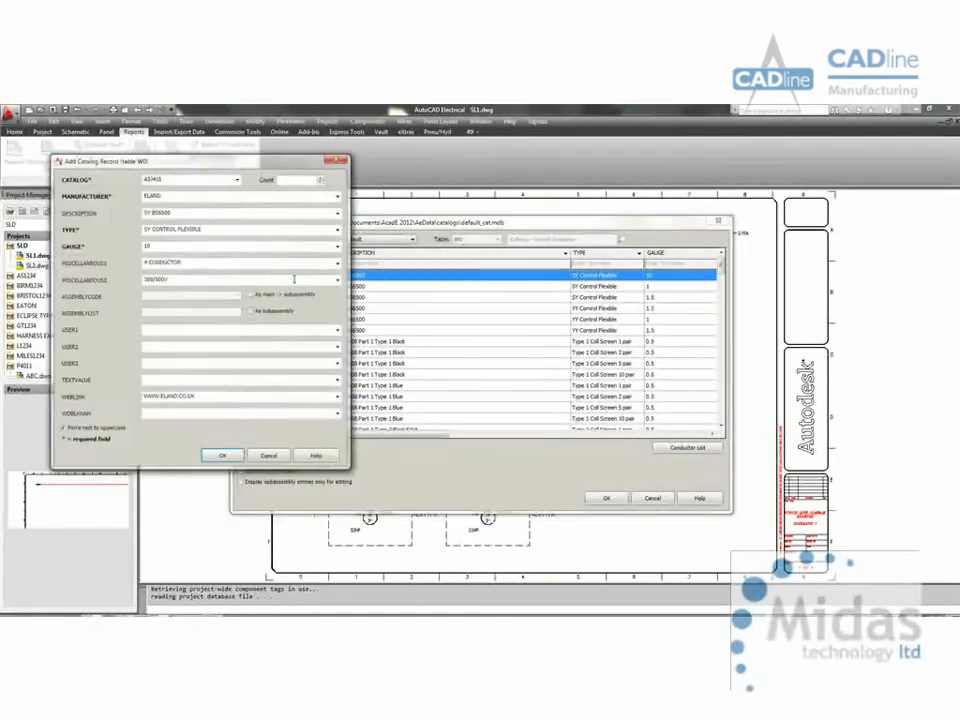
left_click(276, 458)
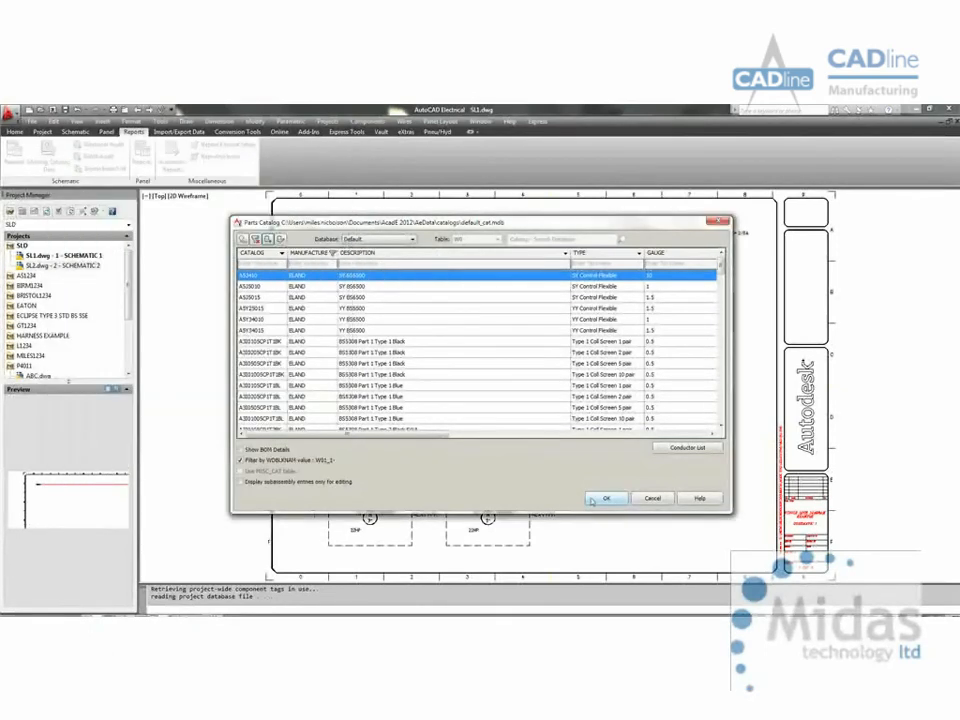
left_click(601, 499)
left_click(488, 481)
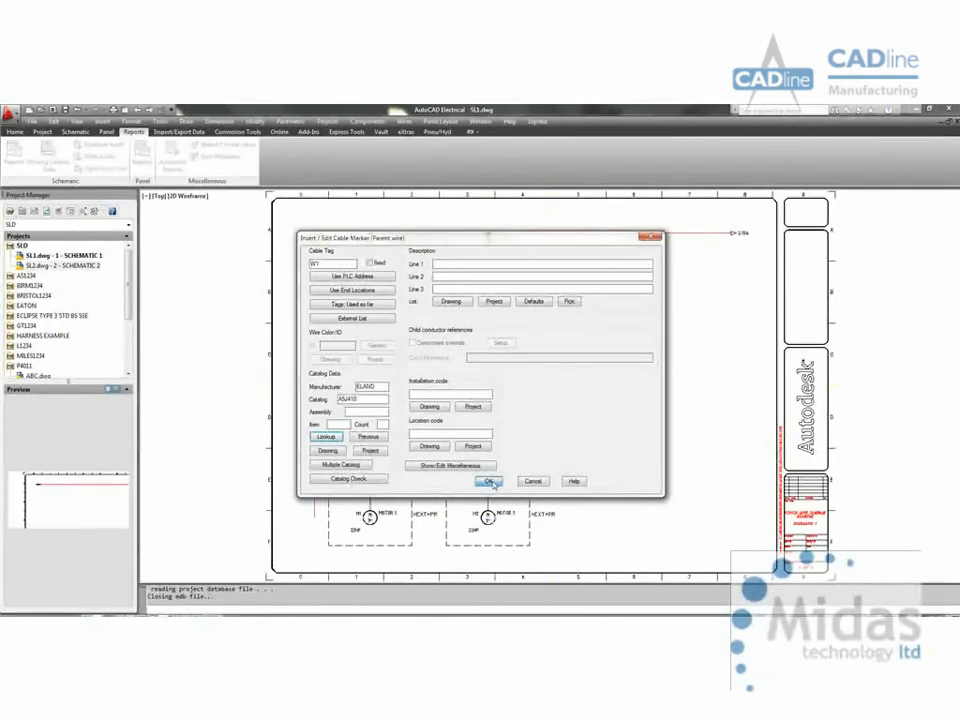
key("Return")
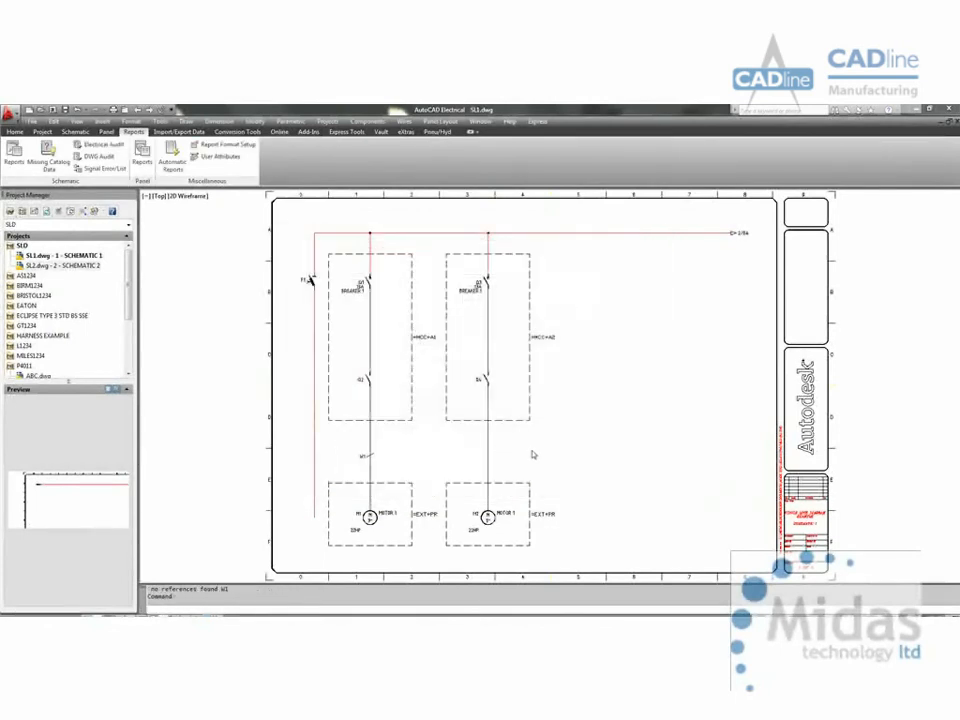
Step: Insert a cable marker on the second branch's wire, tagged W2, reusing the previous catalog data ELAND A5J410
left_click(666, 280)
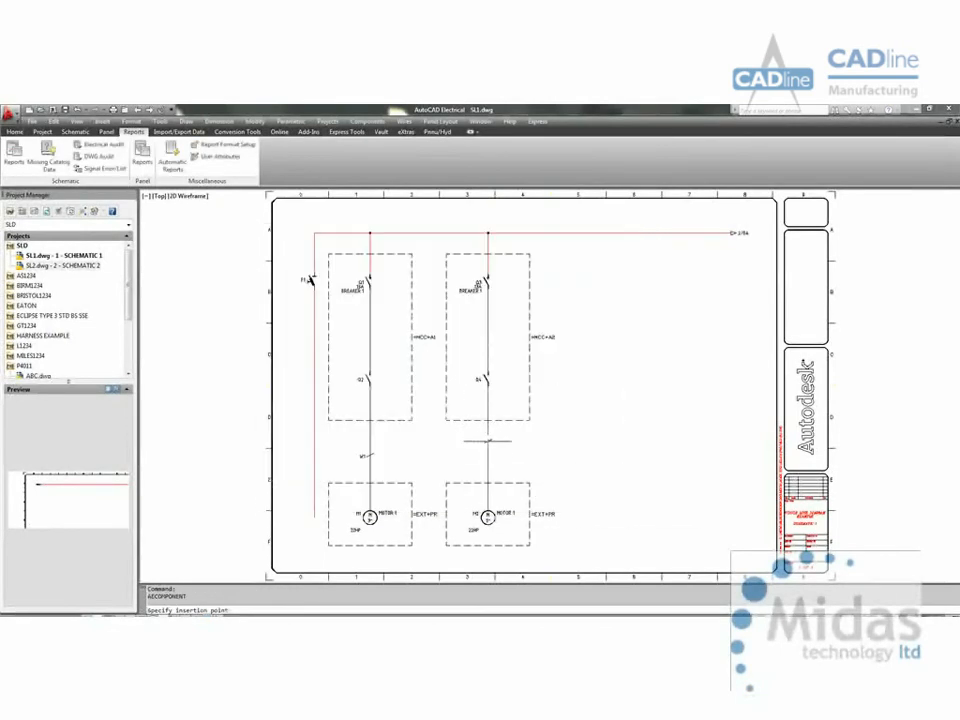
left_click(488, 454)
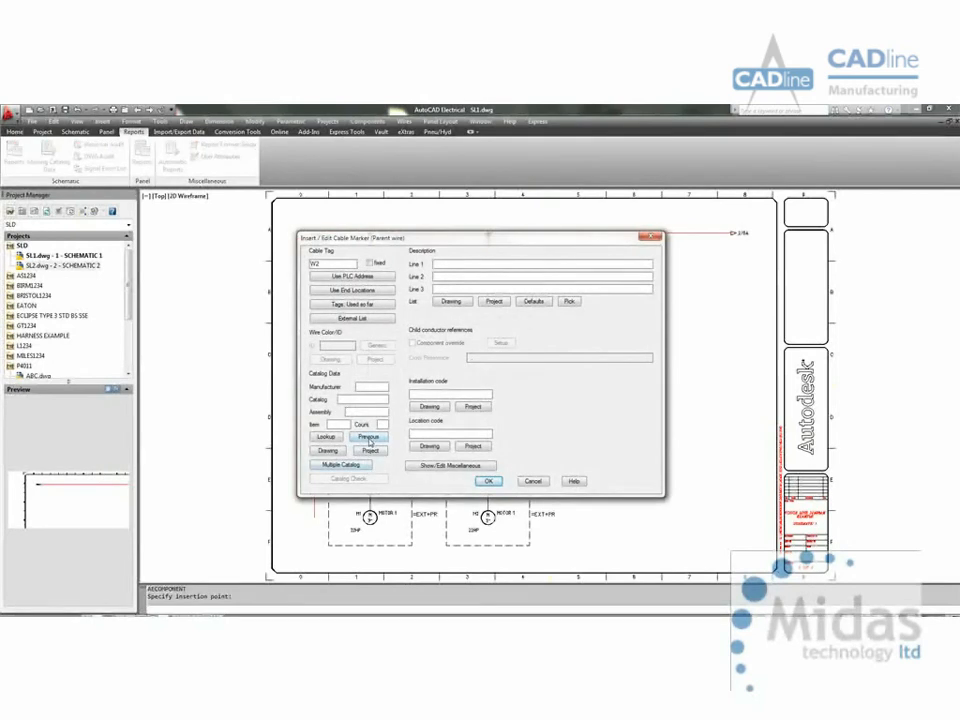
left_click(370, 439)
left_click(489, 483)
Step: Align cable marker W2 on the second branch horizontally with marker W1
scroll(406, 397, "up", 5)
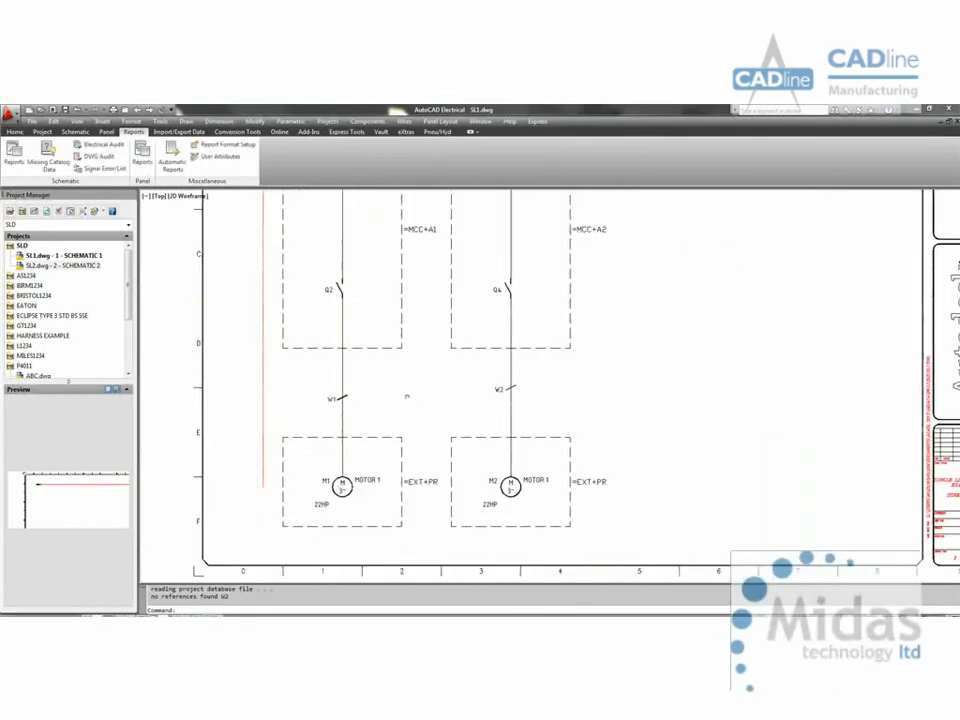
right_click(338, 398)
left_click(412, 403)
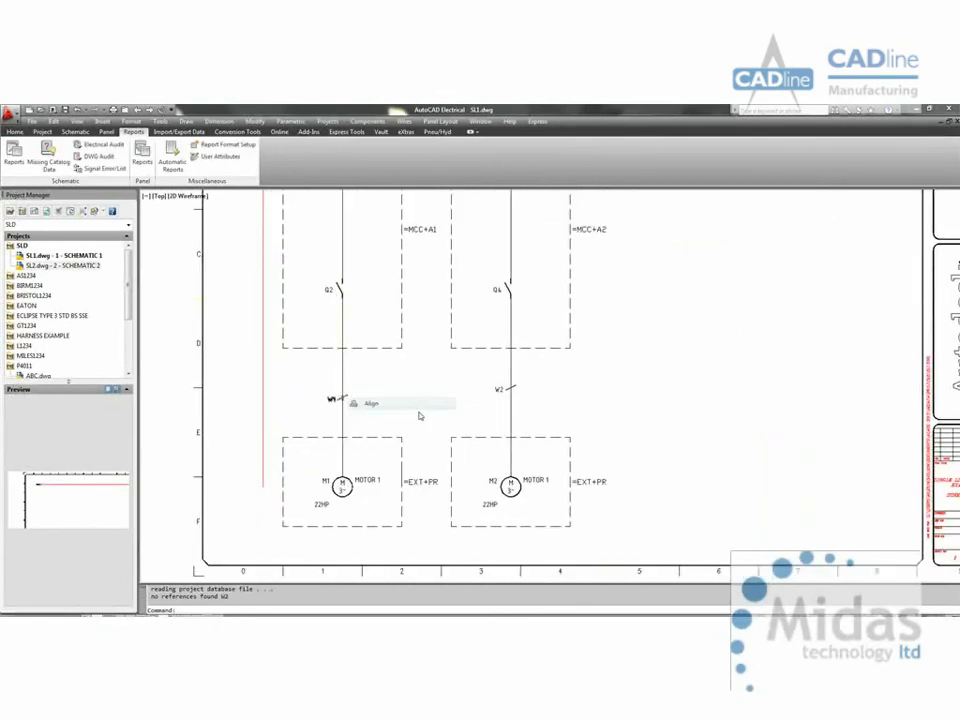
left_click(537, 379)
left_click(494, 393)
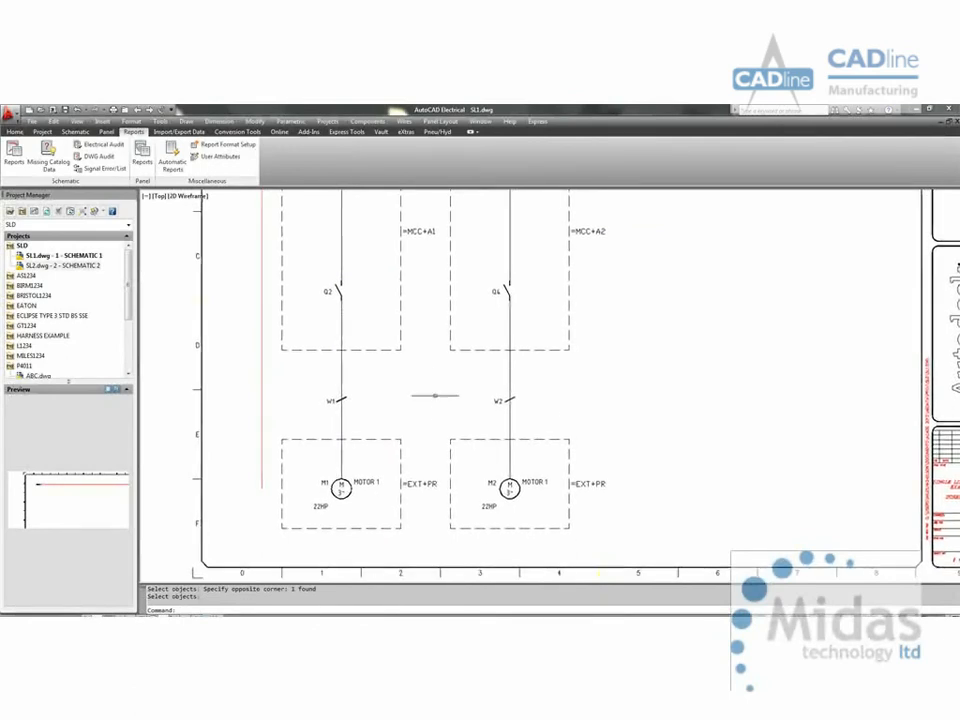
middle_click(435, 396)
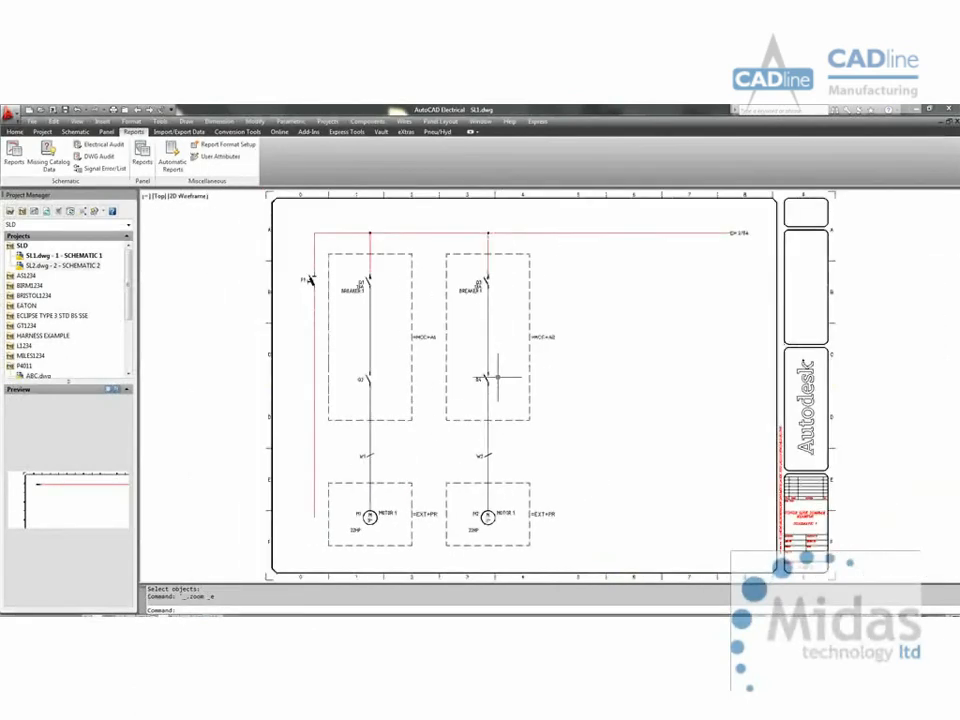
Step: Generate the project's Cable Summary report for the One-Line category and check the available file output formats without saving
left_click(14, 152)
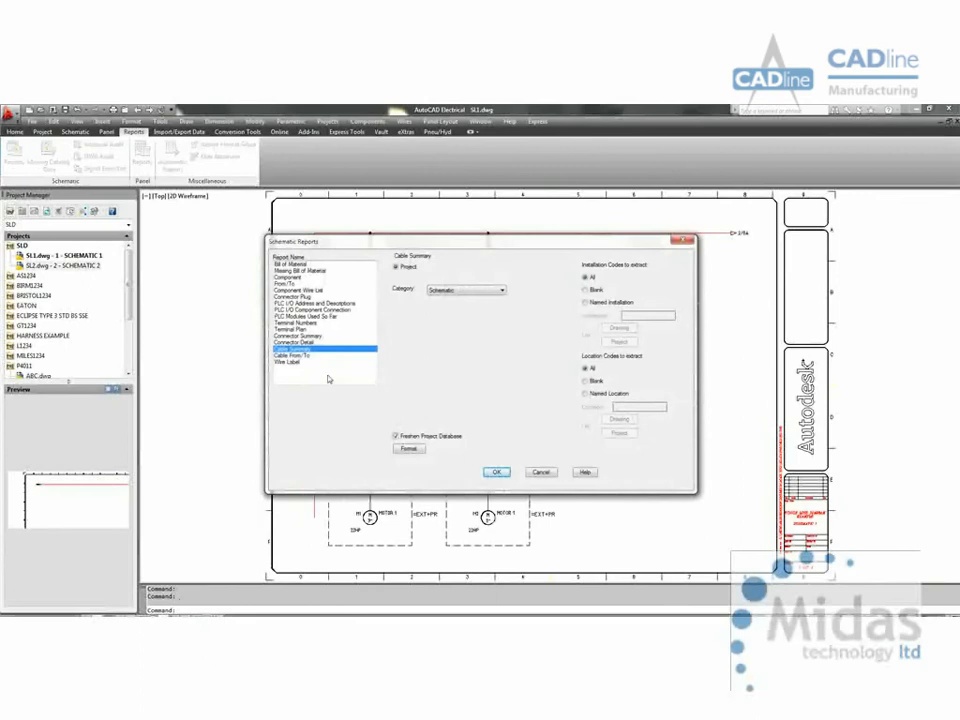
left_click(467, 290)
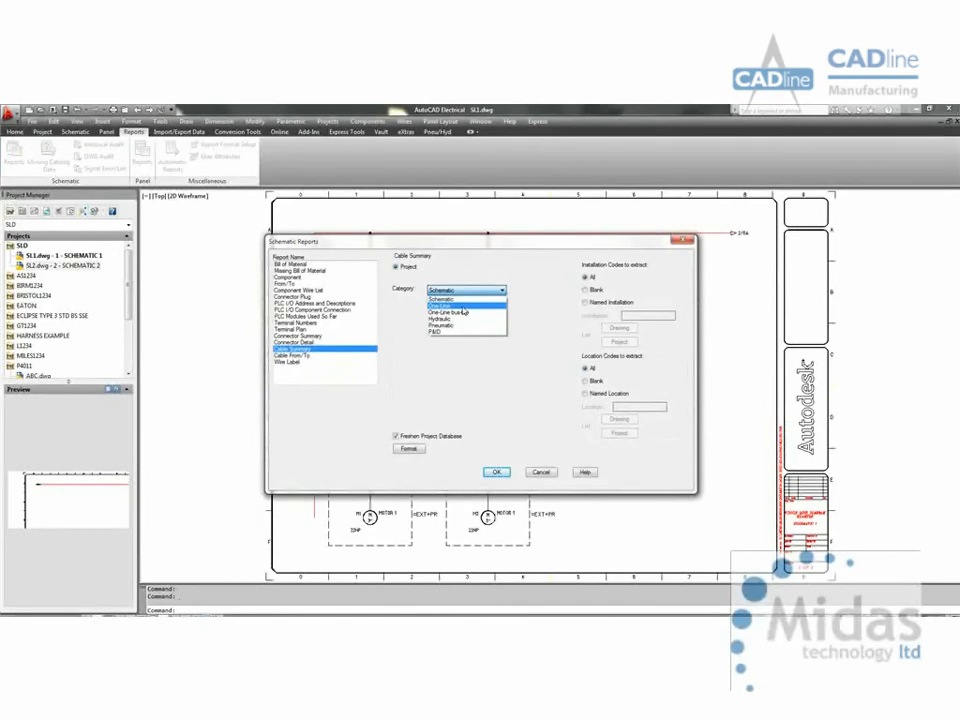
left_click(455, 301)
left_click(491, 470)
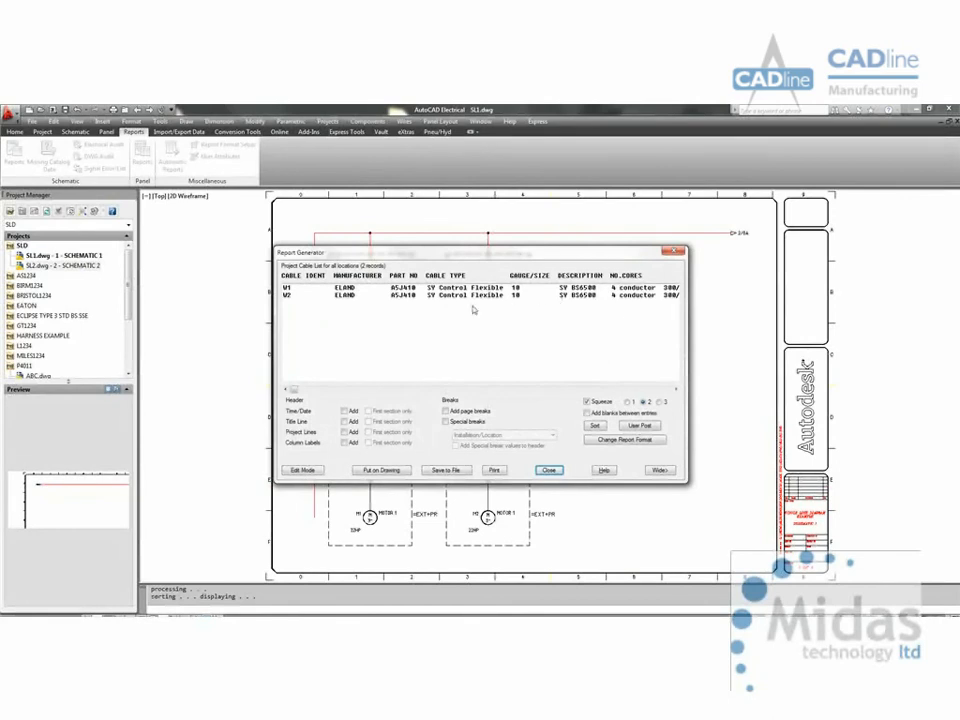
mouse_move(290, 391)
left_mouse_down()
mouse_move(447, 393)
mouse_move(290, 400)
left_mouse_up()
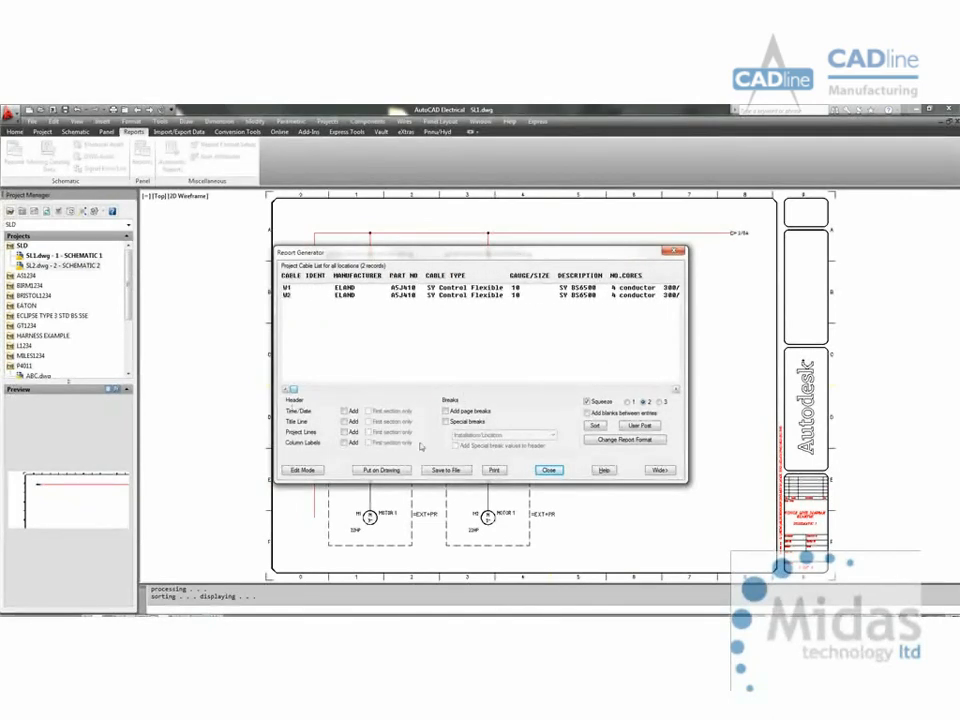
left_click(445, 470)
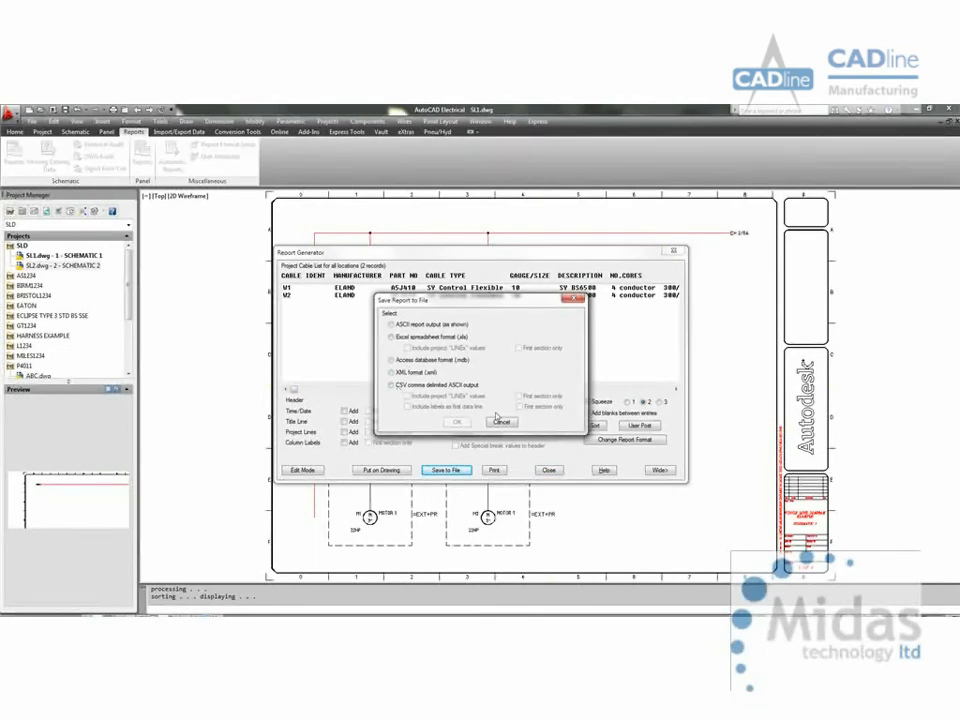
left_click(500, 421)
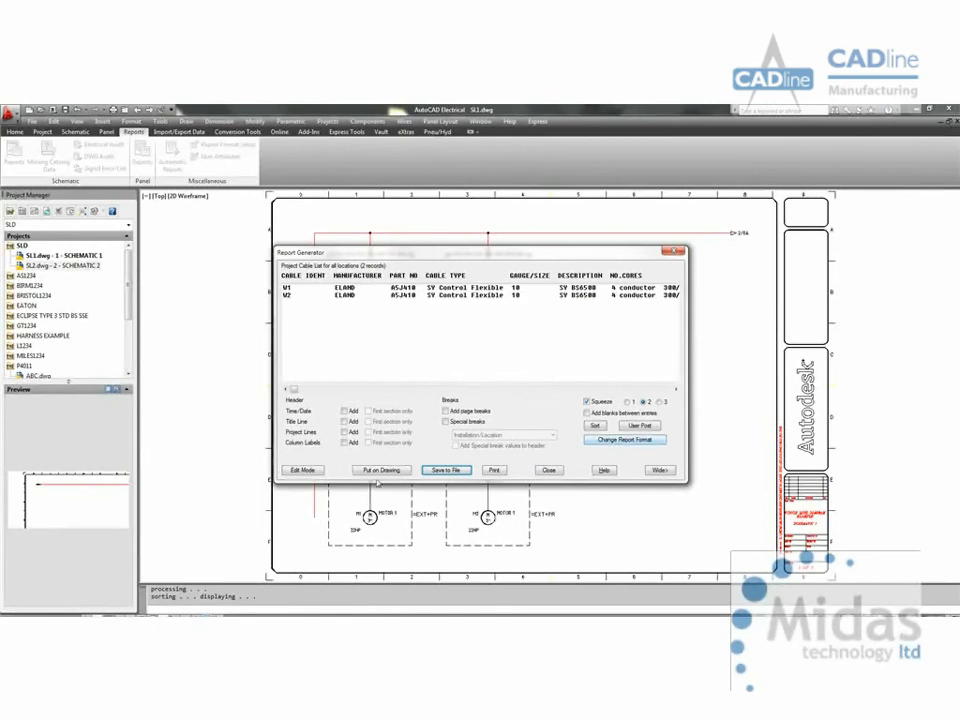
Step: Place the cable report on SL1.dwg as a new table with column labels, along the sheet's upper edge above the busbar
left_click(376, 470)
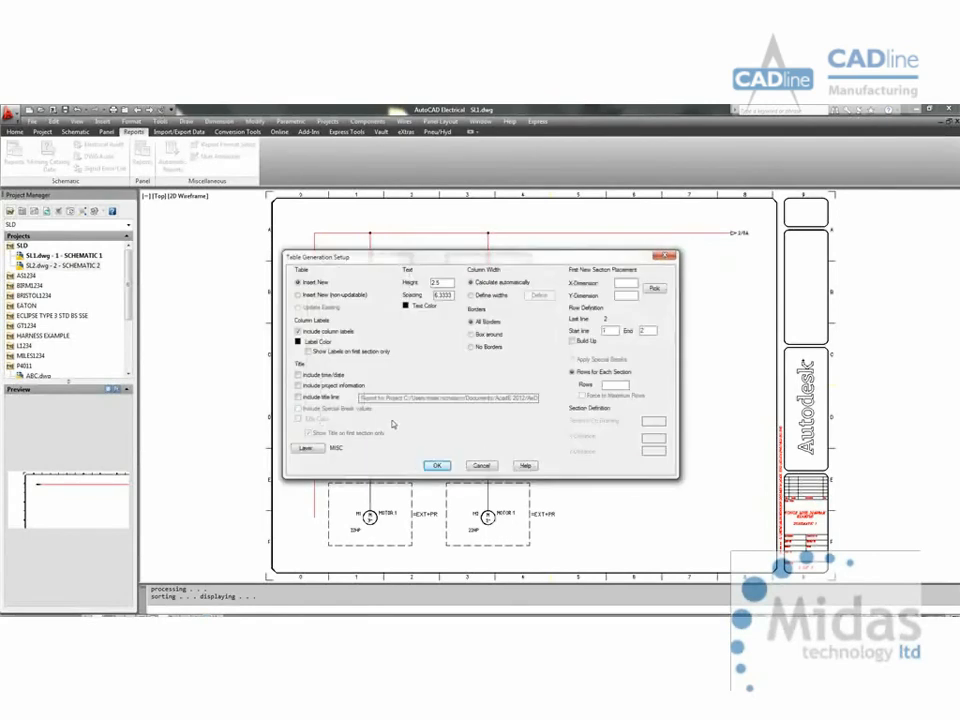
left_click(437, 466)
scroll(484, 542, "down", 6)
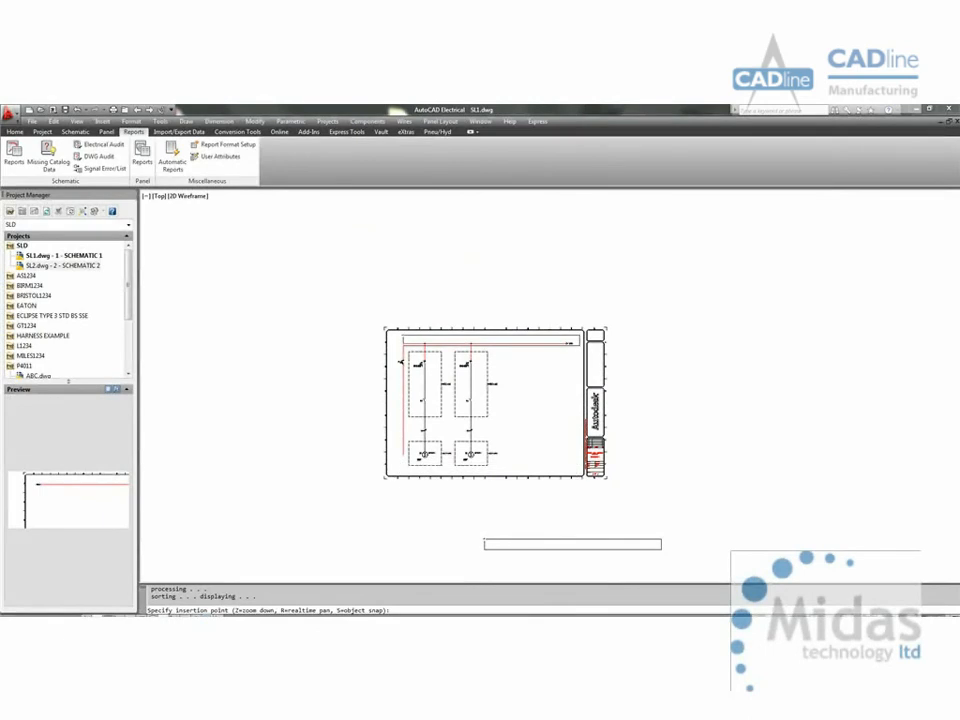
left_click(400, 333)
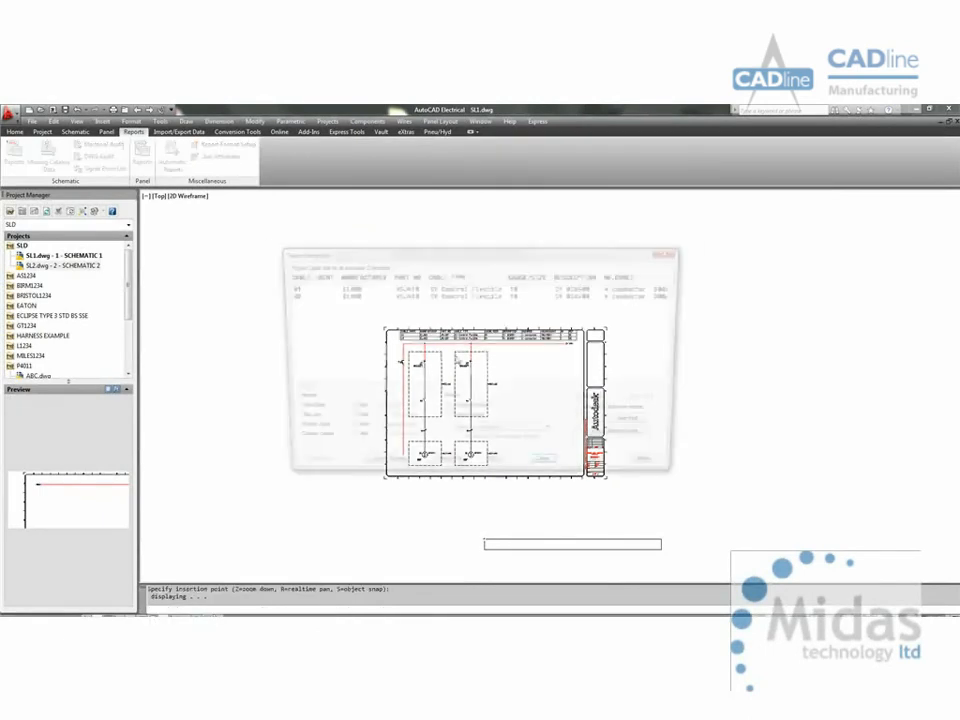
left_click(546, 470)
scroll(449, 338, "up", 6)
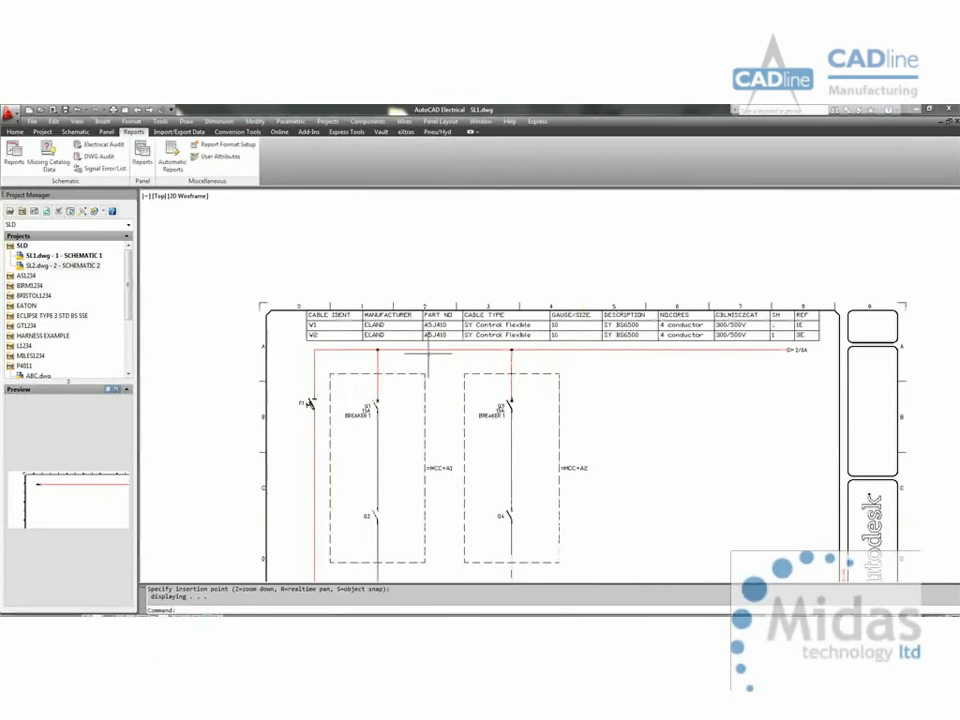
scroll(428, 354, "up", 2)
middle_click_drag(498, 373, 425, 381)
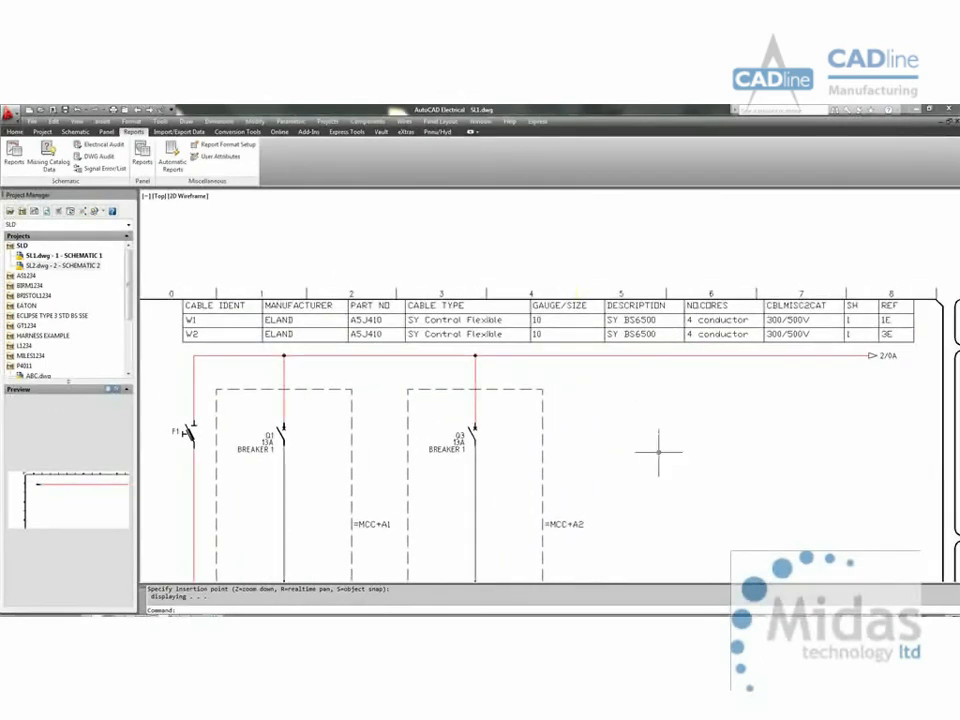
Step: Run the One-Line Bill of Material report in Normal Tallied Format for both project drawings, always allowing QSAVE, and close it after review
left_click(14, 153)
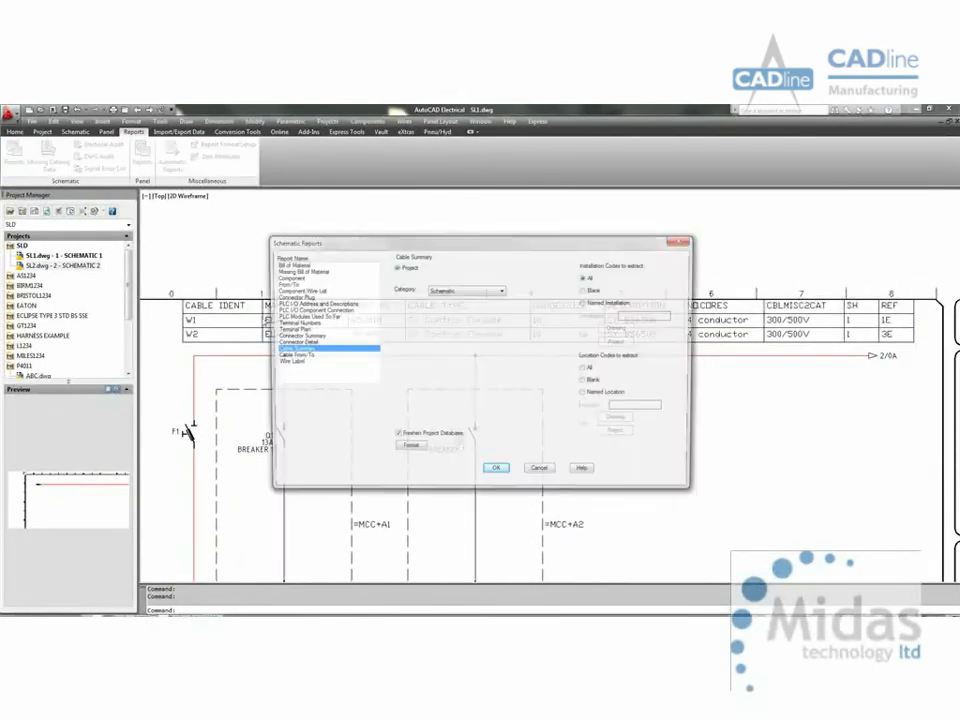
left_click(301, 264)
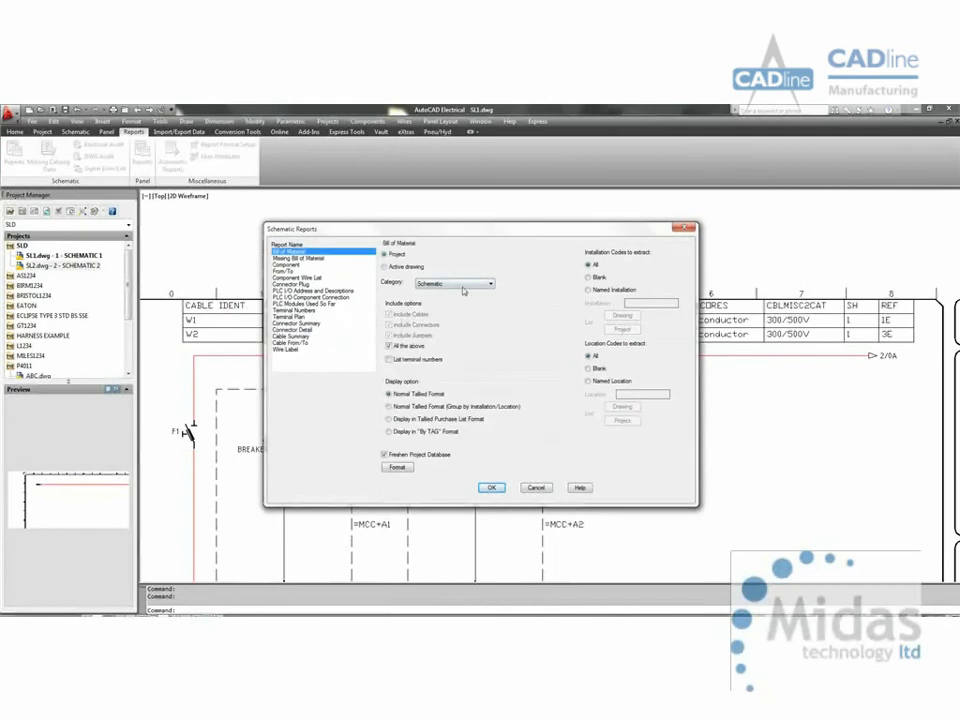
left_click(462, 285)
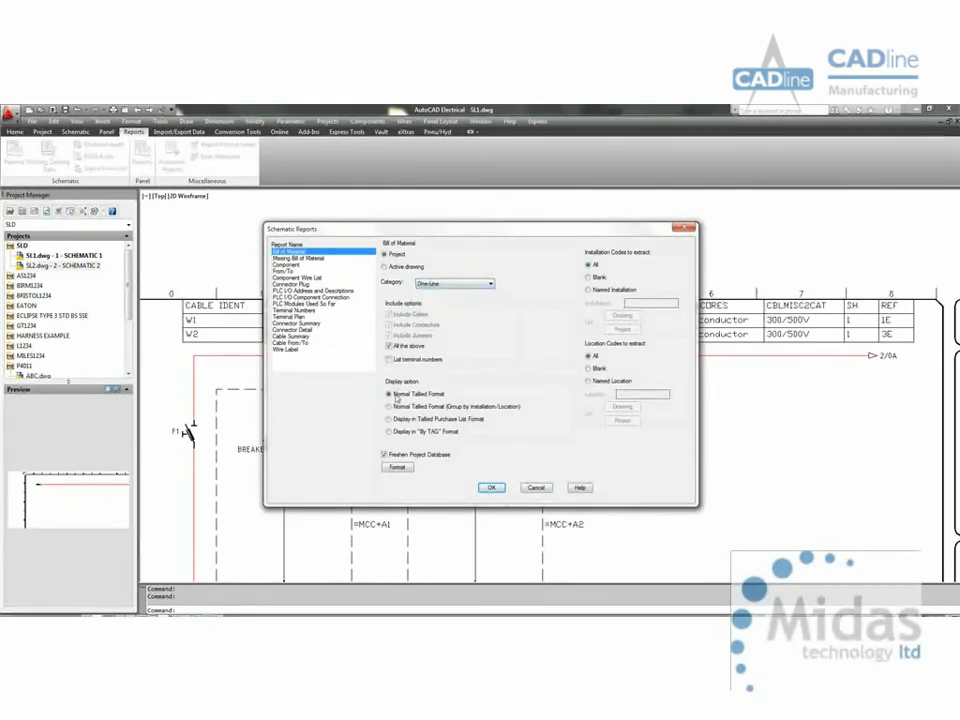
left_click(489, 486)
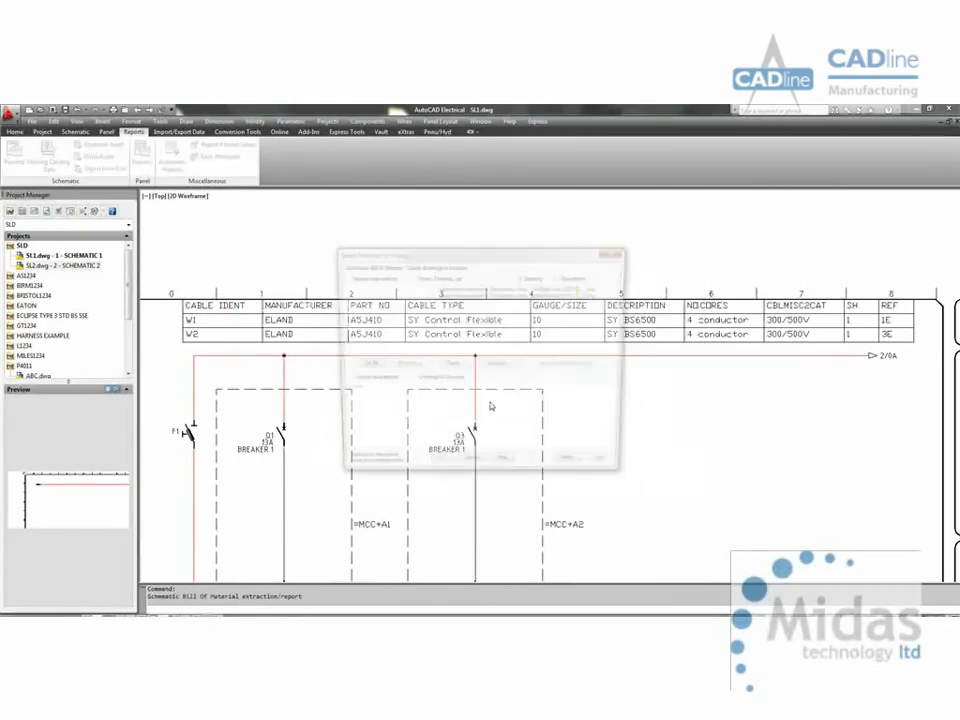
left_click(363, 365)
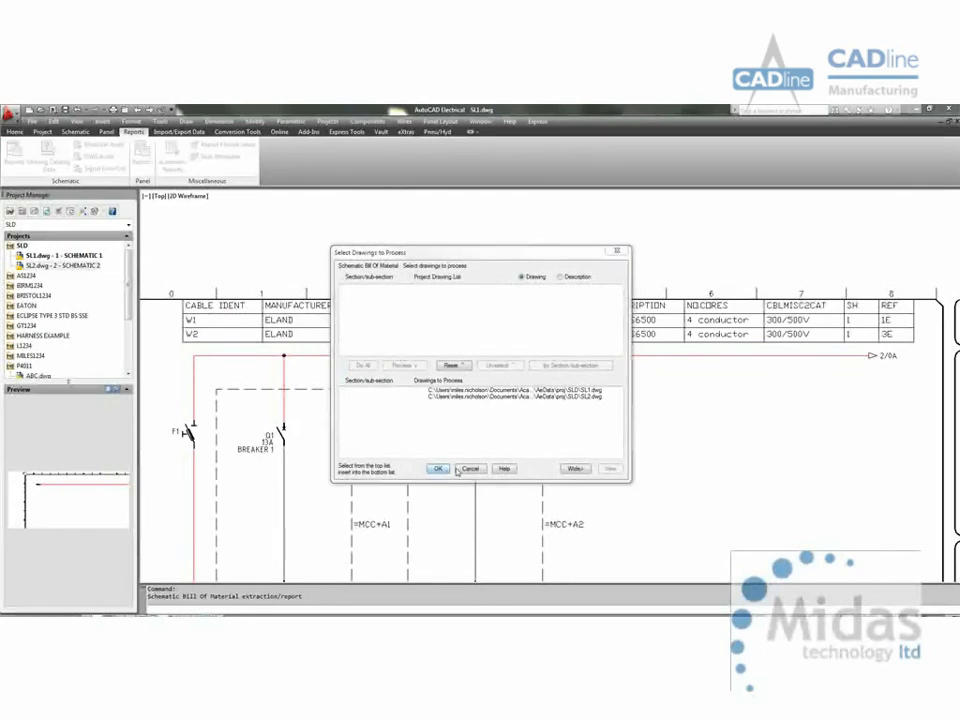
left_click(437, 468)
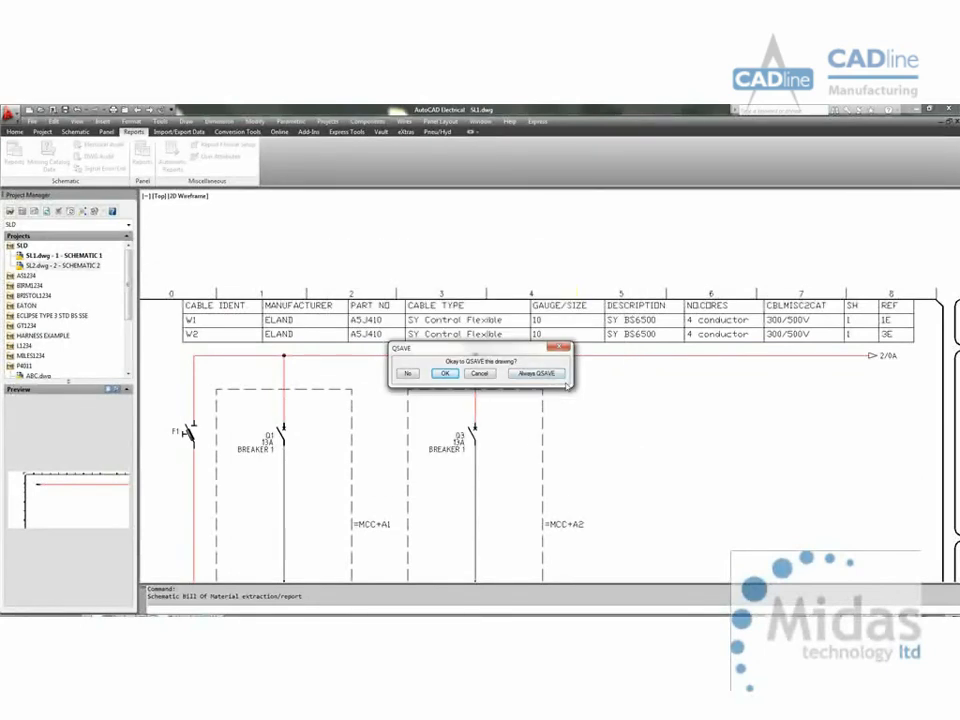
left_click(562, 378)
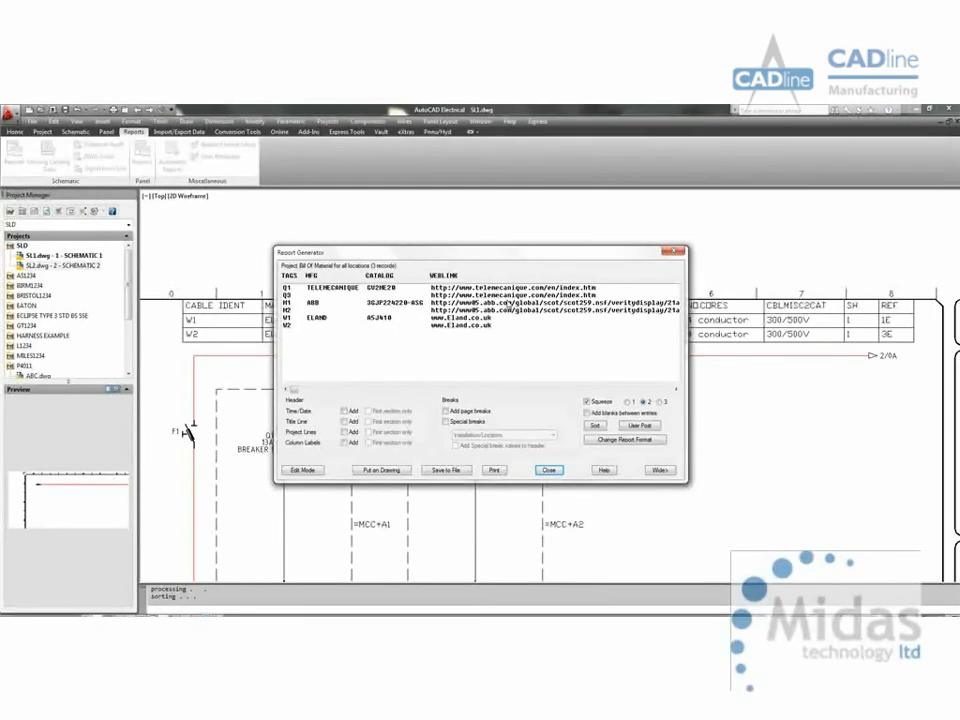
left_click(552, 469)
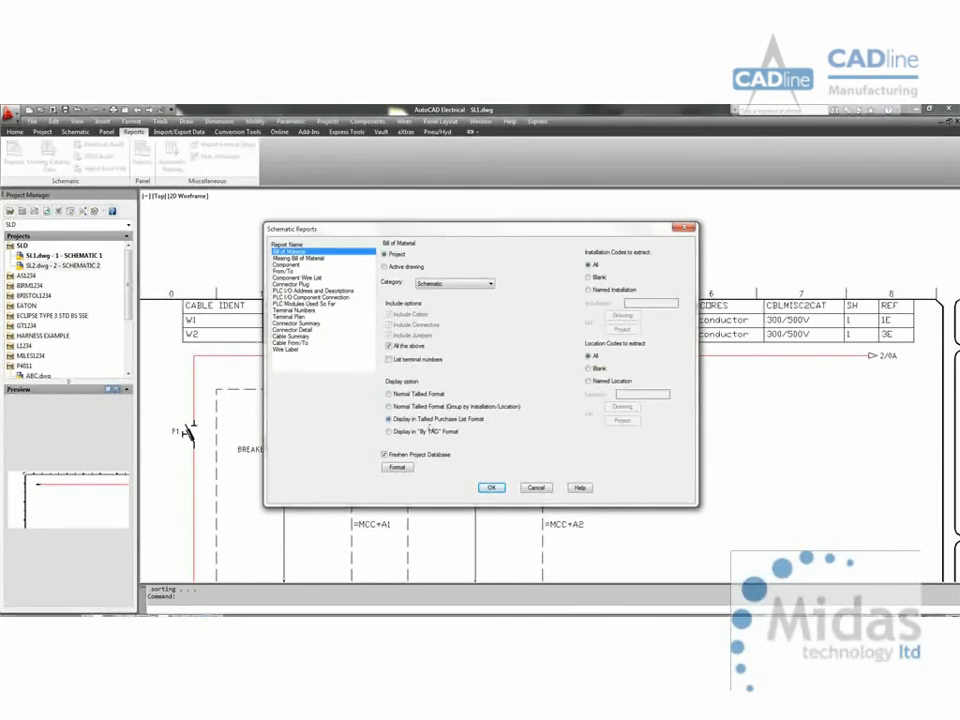
Step: View the One-Line Bill of Material for both drawings in Tallied Purchase List Format, then close the report
left_click(476, 285)
left_click(469, 326)
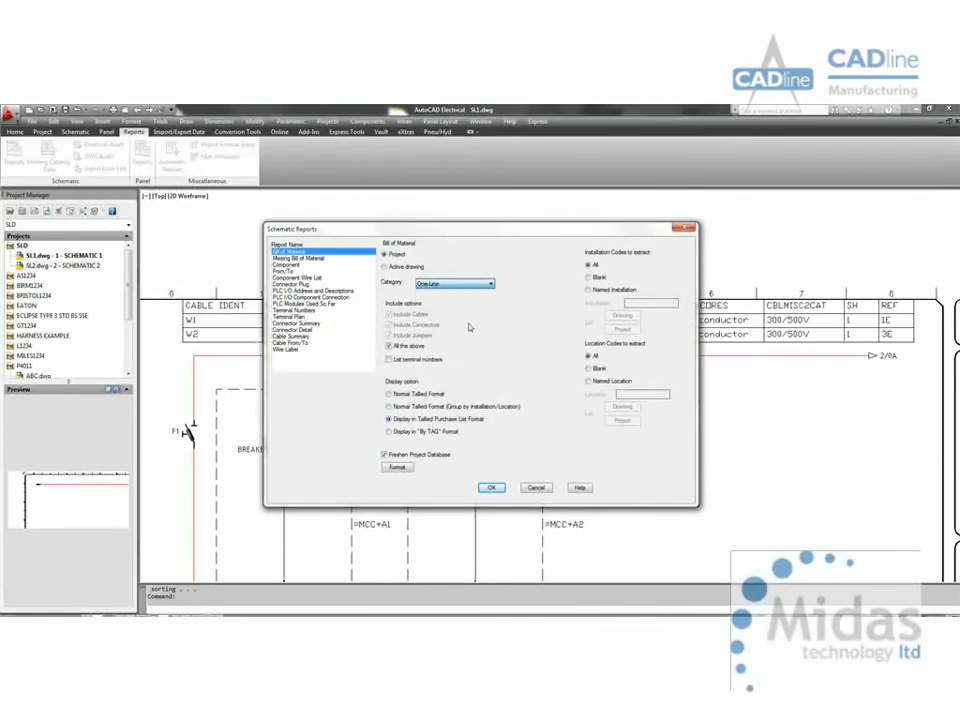
left_click(491, 487)
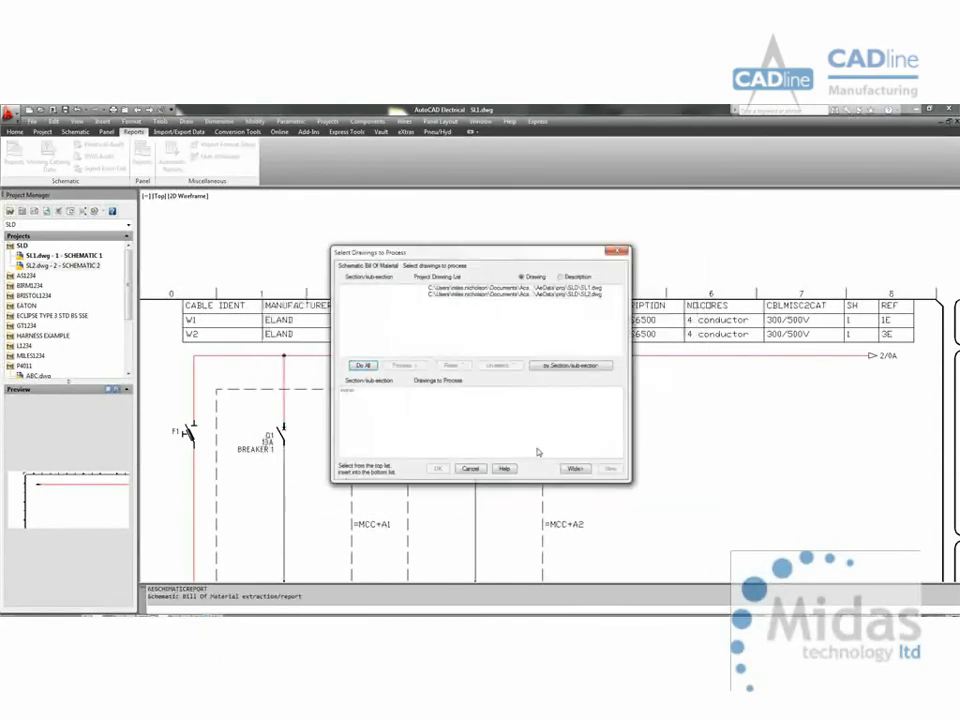
key("Return")
key("Return")
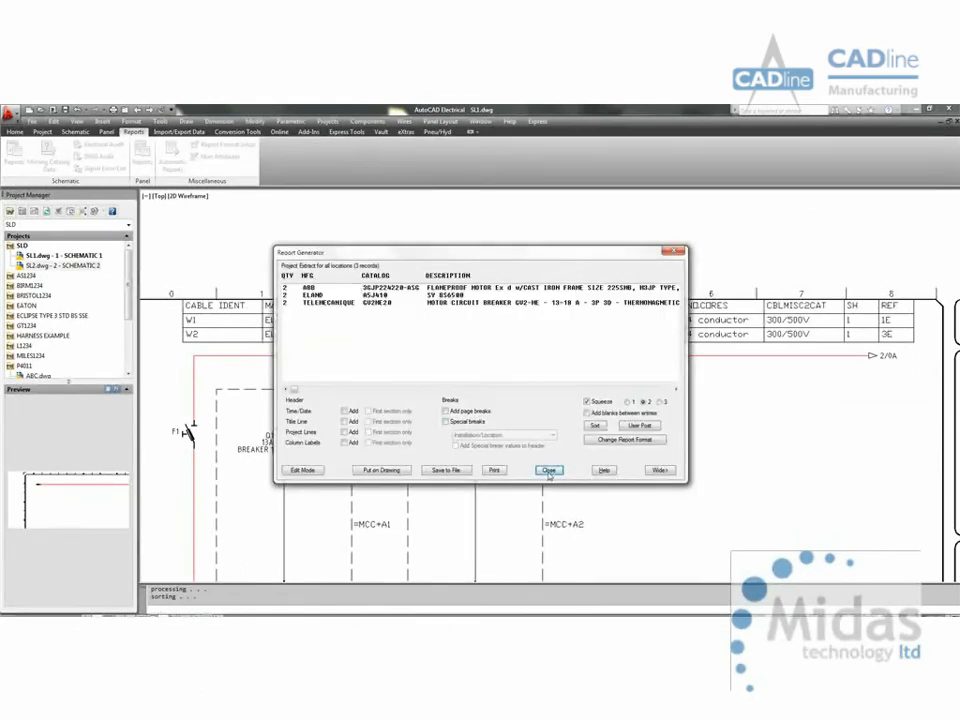
left_click(548, 470)
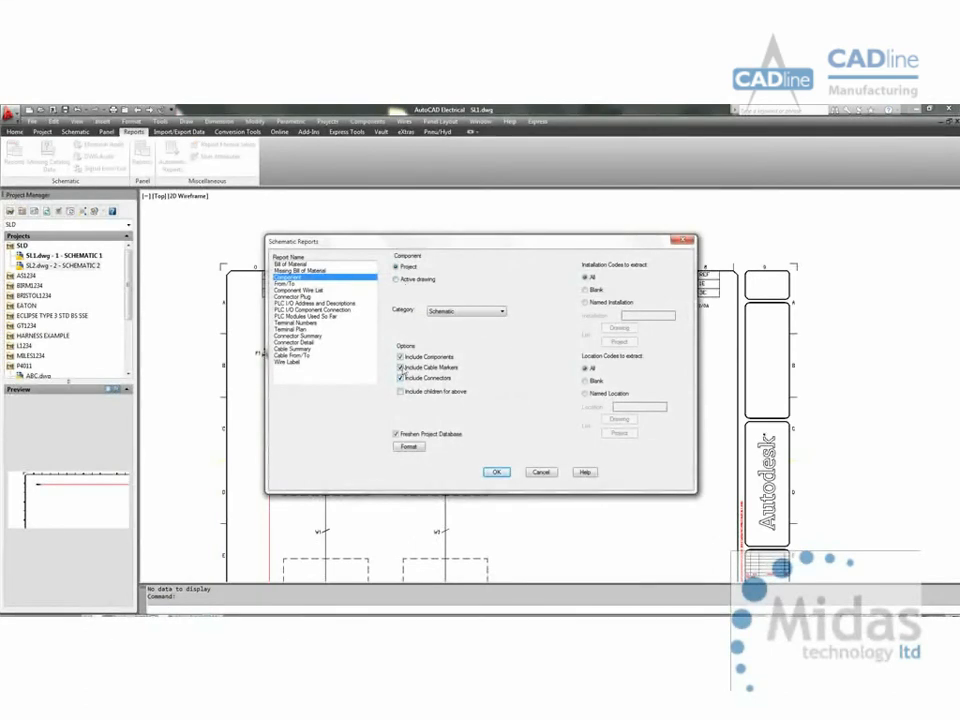
Step: View the Component report for the One-Line category across both drawings, including components, cable markers and connectors, and close it
left_click(466, 311)
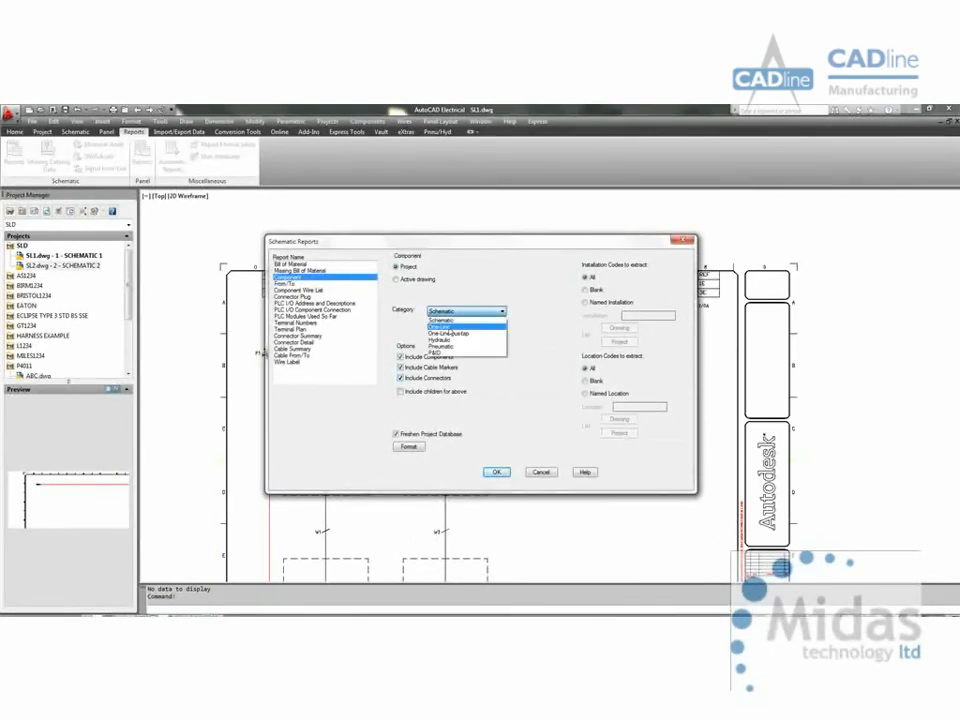
left_click(445, 324)
left_click(496, 471)
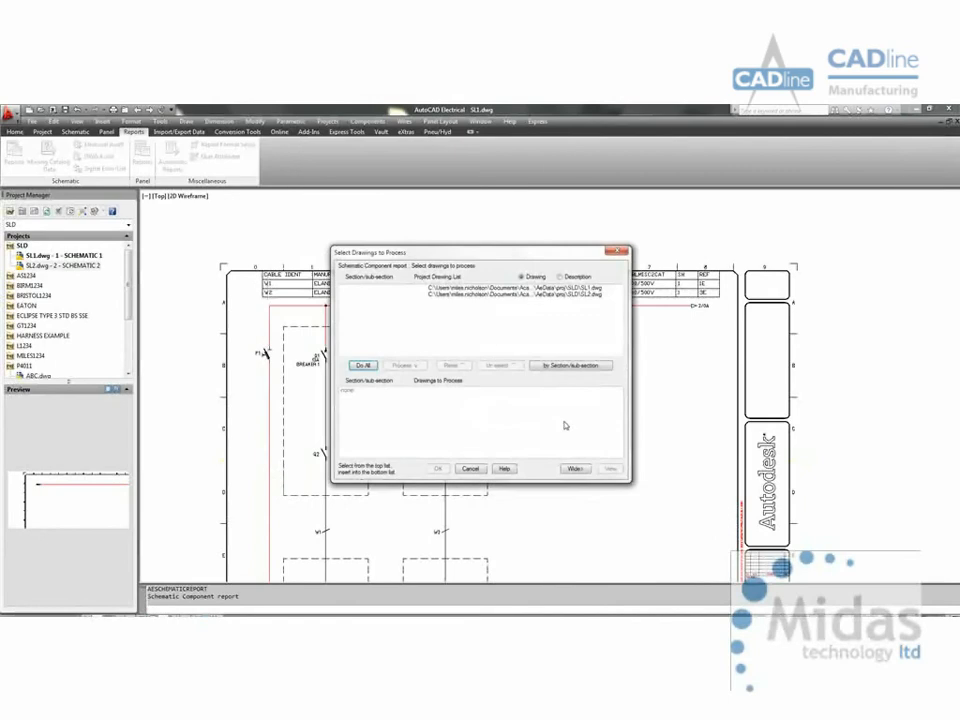
key("Return")
key("Return")
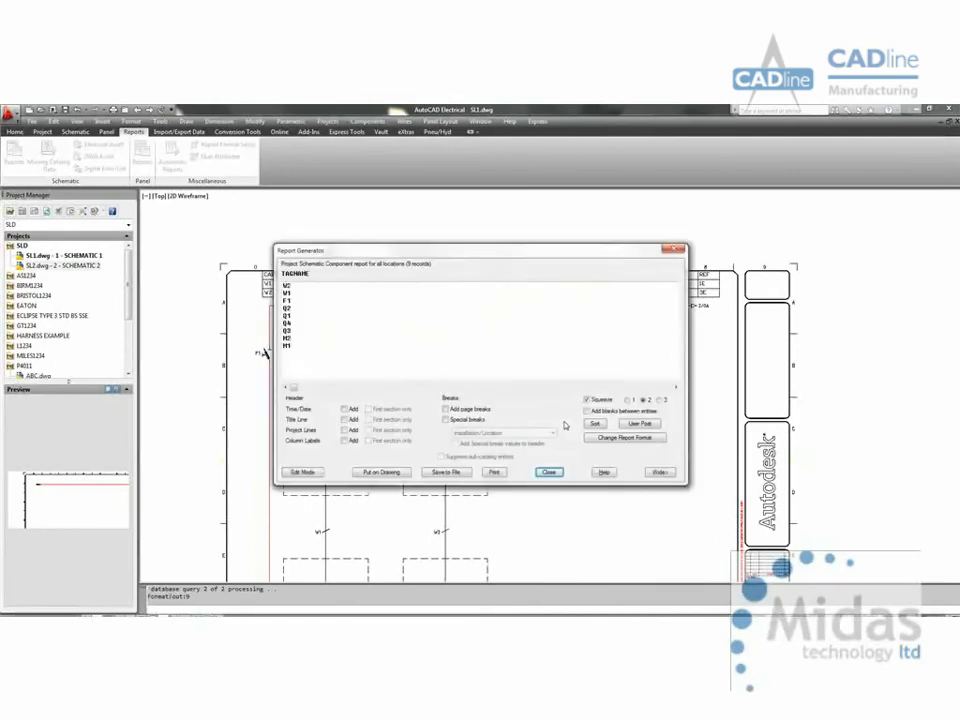
left_click(550, 472)
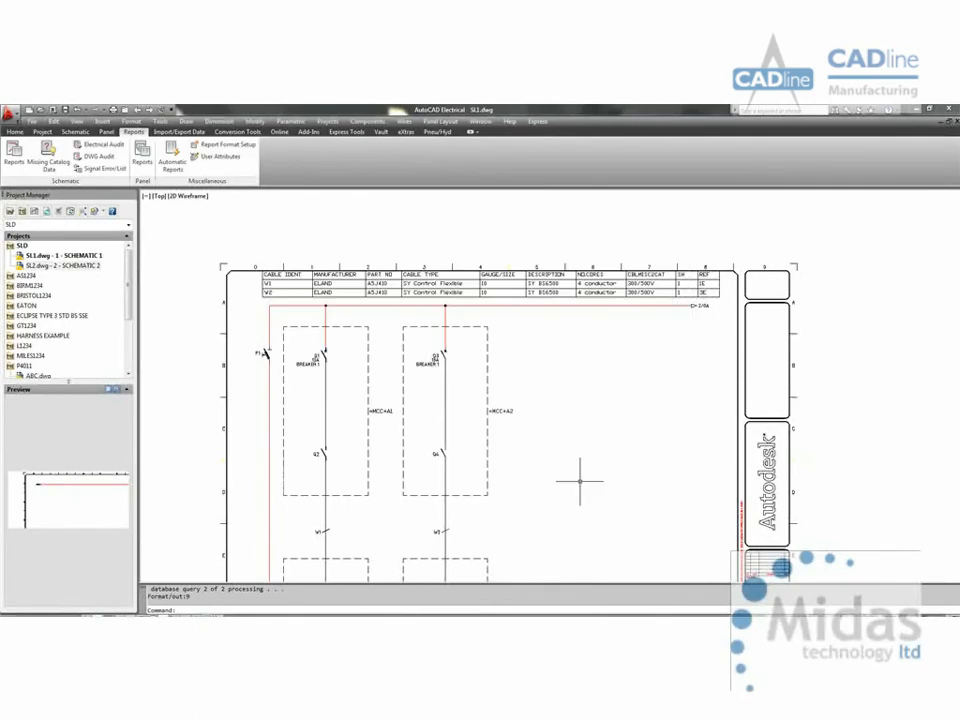